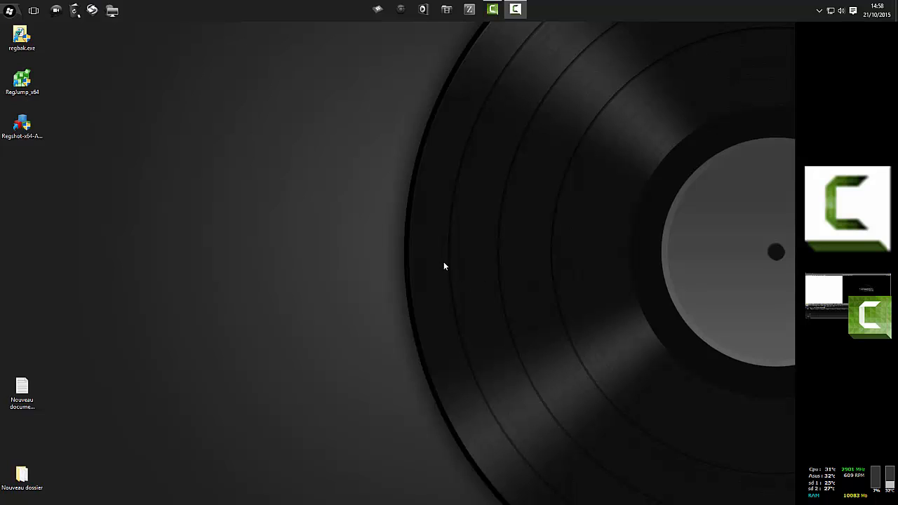
- Open a file explorer window on Ce PC, and open the list of installed programs from the Control Panel
{"action": "left_click", "coordinate": [379, 11]}
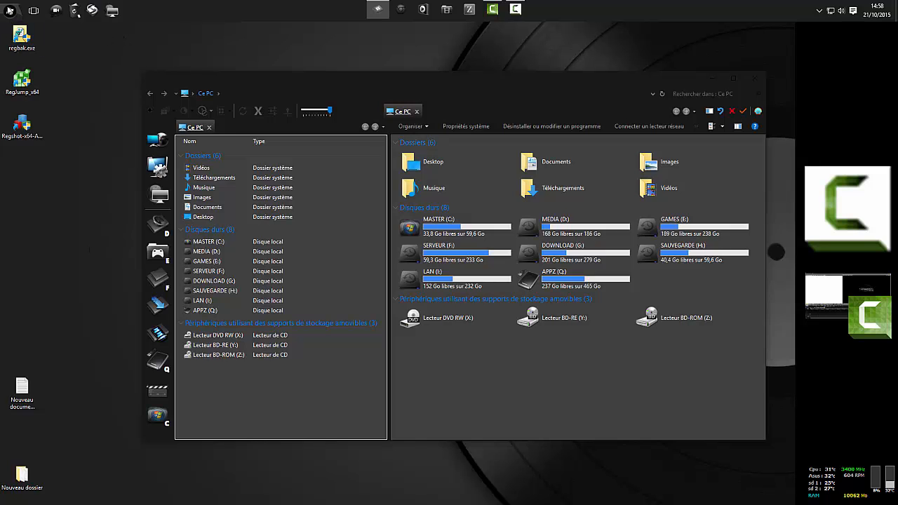
{"action": "left_click", "coordinate": [10, 11]}
{"action": "left_click", "coordinate": [147, 94]}
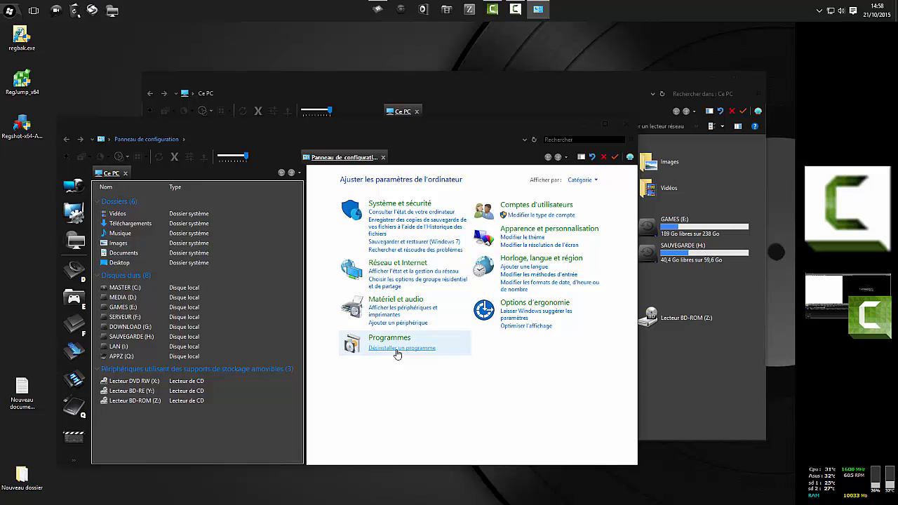
{"action": "left_click", "coordinate": [398, 349]}
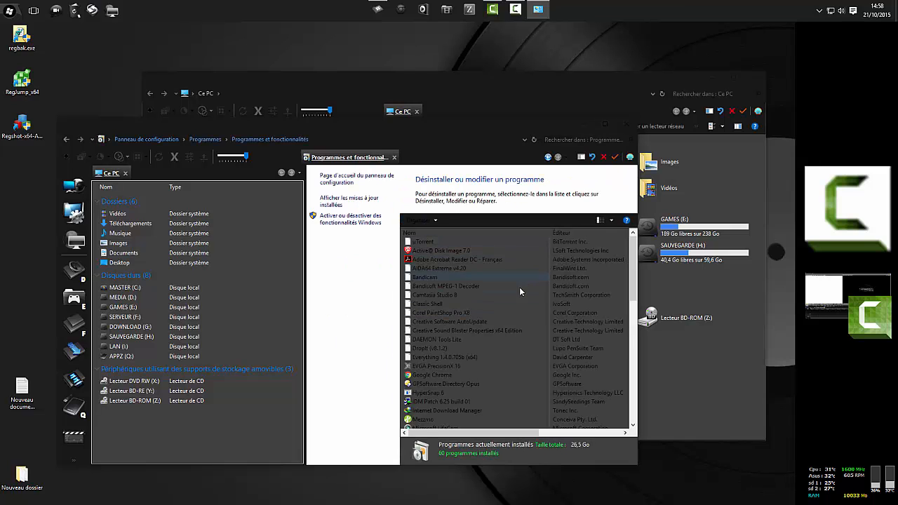
- Look through the whole list of installed programs and close its window
{"action": "scroll", "coordinate": [519, 284], "scroll_direction": "down", "scroll_amount": 10}
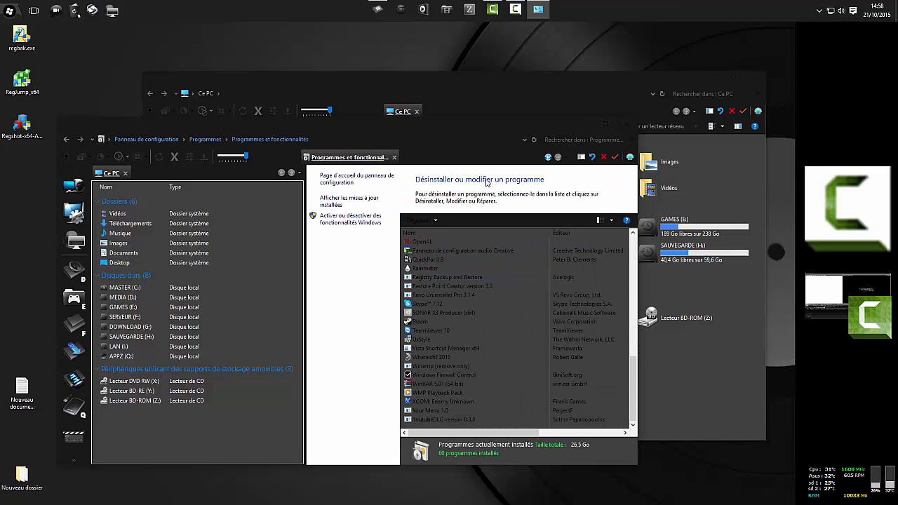
{"action": "scroll", "coordinate": [525, 314], "scroll_direction": "up", "scroll_amount": 6}
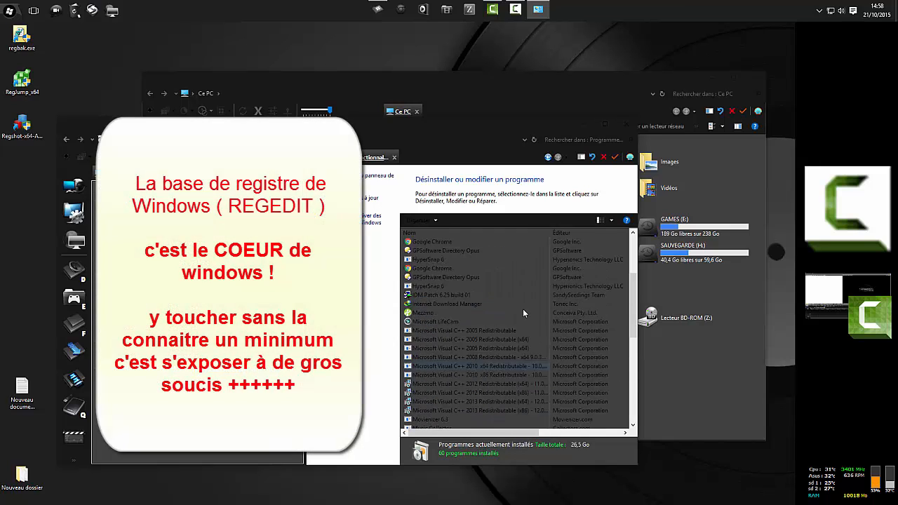
{"action": "scroll", "coordinate": [526, 310], "scroll_direction": "up", "scroll_amount": 3}
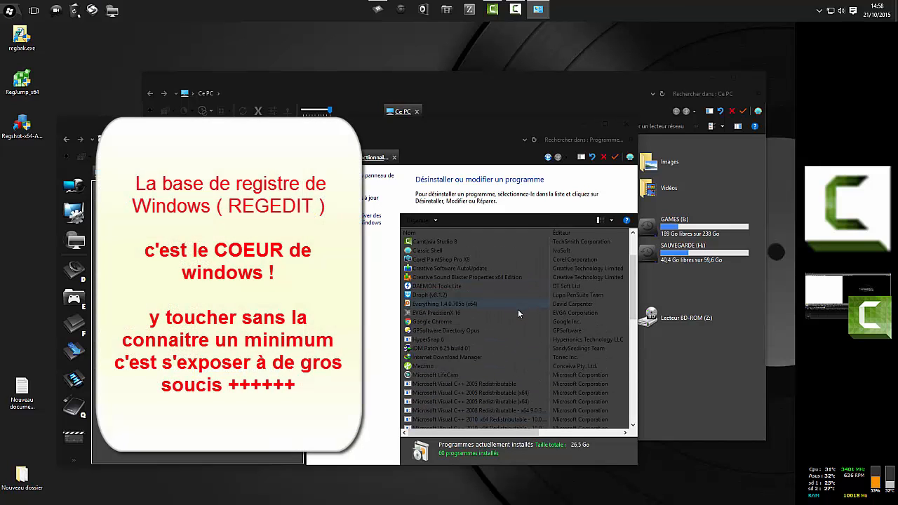
{"action": "scroll", "coordinate": [518, 309], "scroll_direction": "up", "scroll_amount": 2}
{"action": "left_click", "coordinate": [602, 158]}
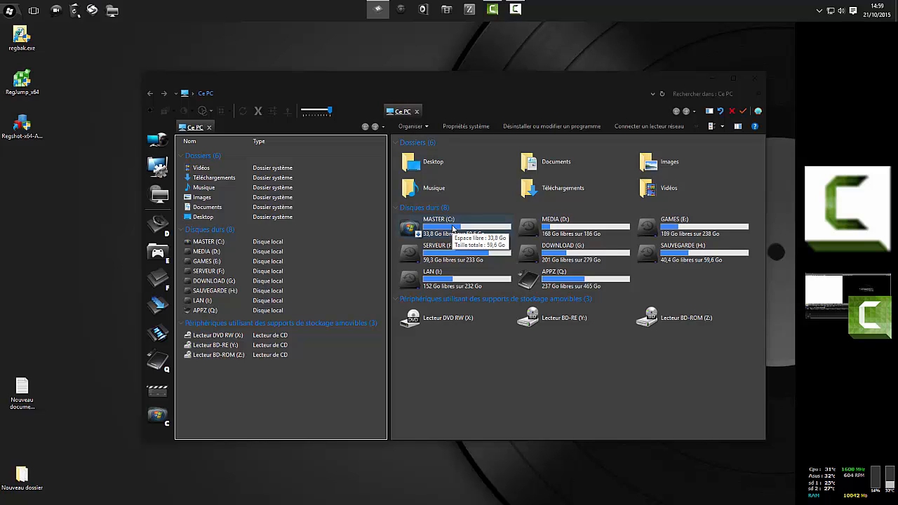
- Set the folder display options to show hidden files, folders and drives
{"action": "right_click", "coordinate": [459, 105]}
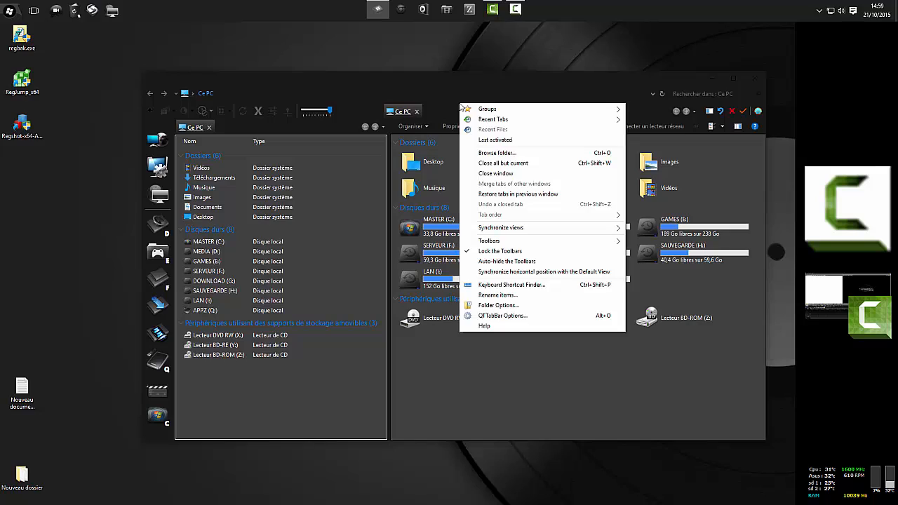
{"action": "left_click", "coordinate": [512, 306]}
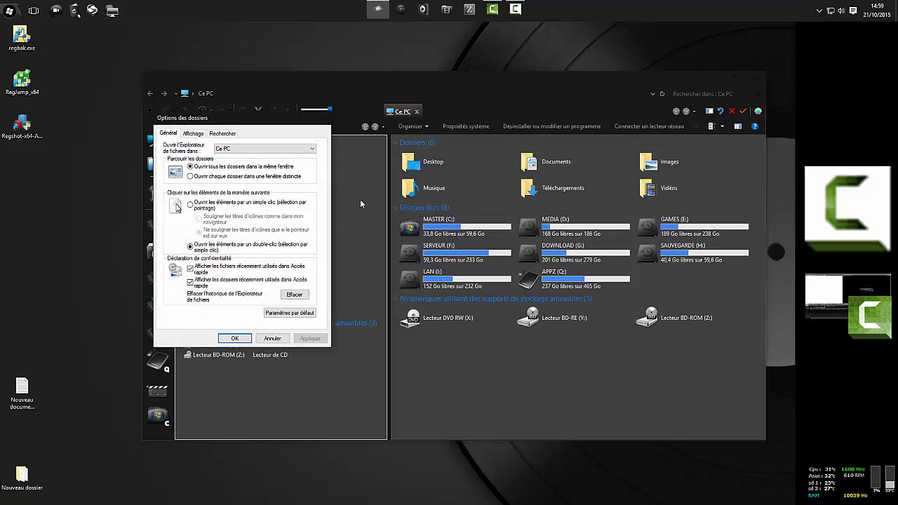
{"action": "left_click", "coordinate": [196, 134]}
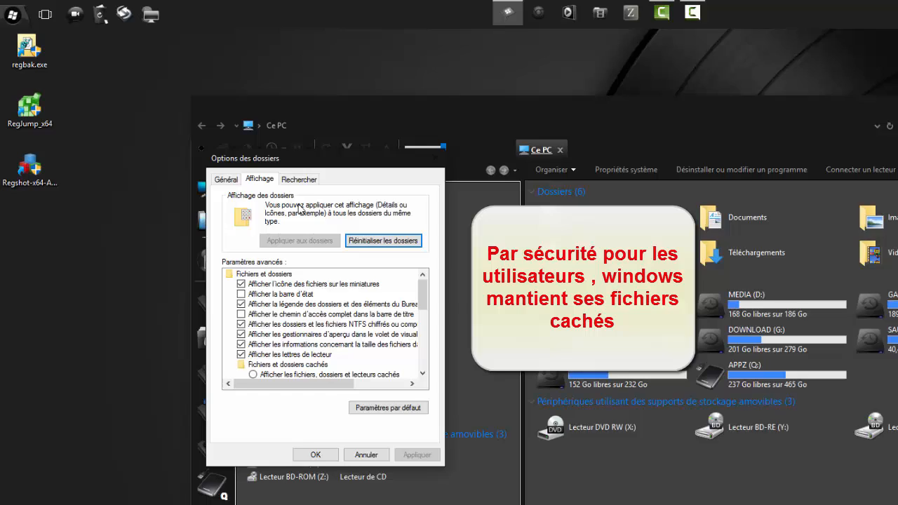
{"action": "left_click", "coordinate": [336, 376]}
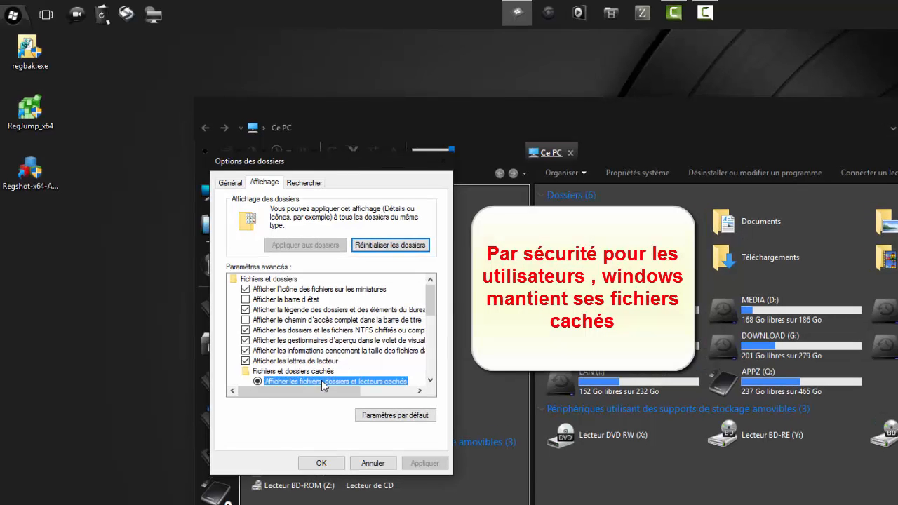
- Turn off the hiding of protected operating system files, then apply and close the folder options
{"action": "left_click", "coordinate": [431, 382]}
{"action": "left_click", "coordinate": [431, 382]}
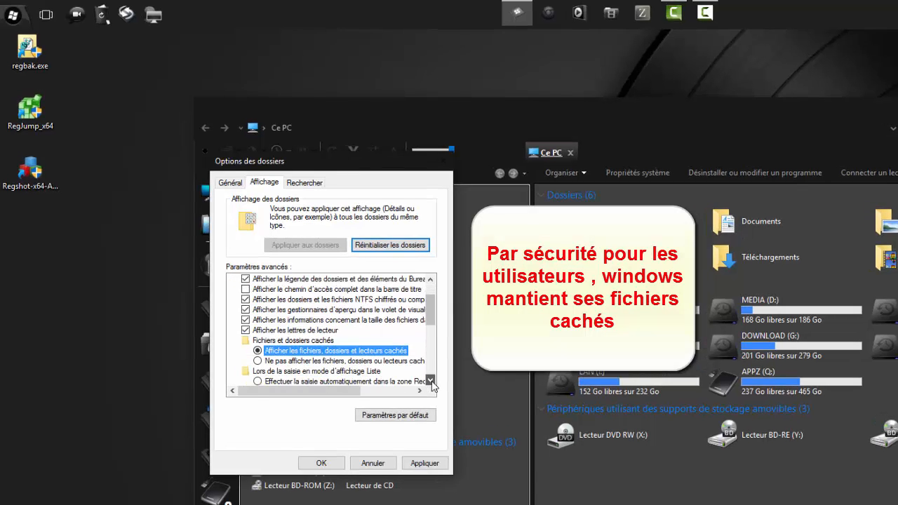
{"action": "left_click", "coordinate": [431, 382]}
{"action": "left_click", "coordinate": [431, 381]}
{"action": "left_click", "coordinate": [431, 382]}
{"action": "left_click", "coordinate": [431, 381]}
{"action": "left_click", "coordinate": [431, 382]}
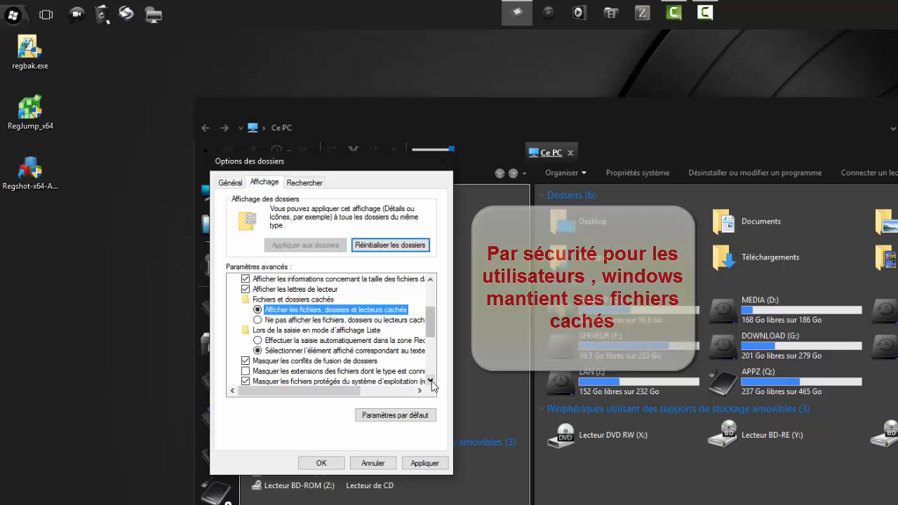
{"action": "left_click", "coordinate": [431, 382]}
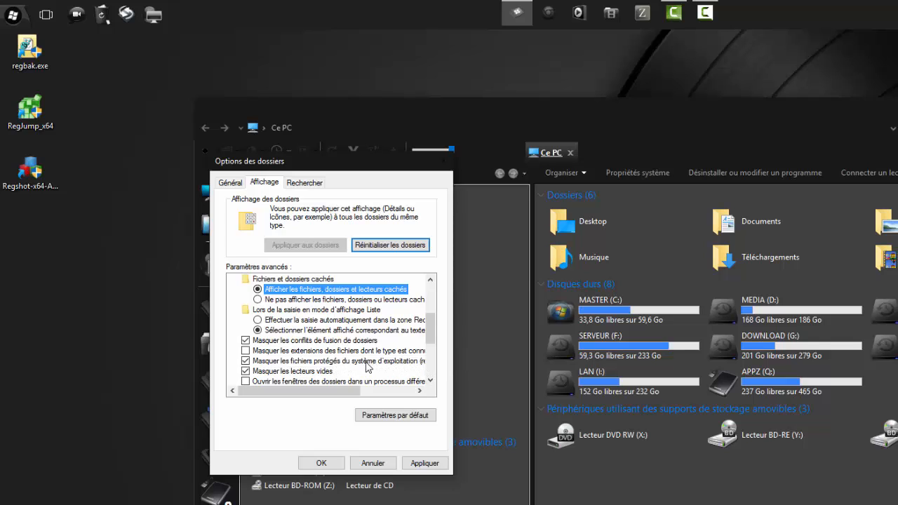
{"action": "left_click", "coordinate": [275, 366]}
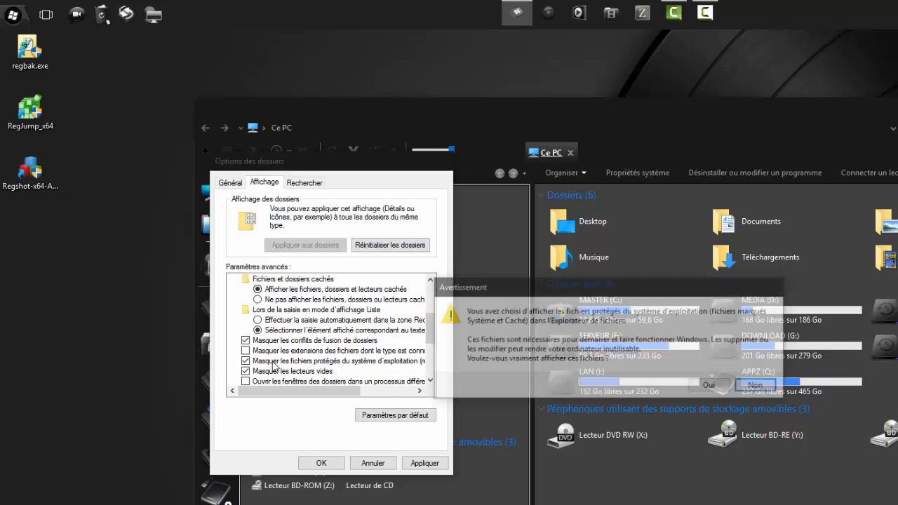
{"action": "left_click", "coordinate": [704, 388]}
{"action": "left_click", "coordinate": [423, 463]}
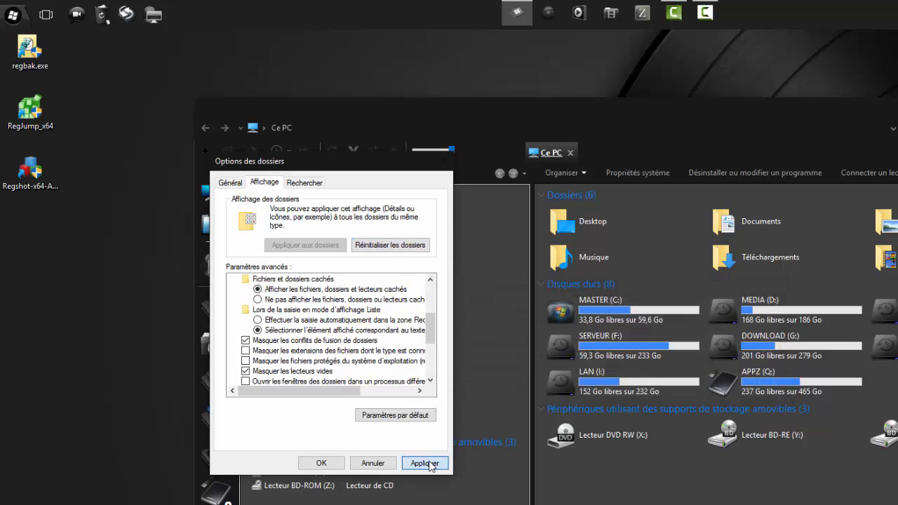
{"action": "left_click", "coordinate": [320, 464]}
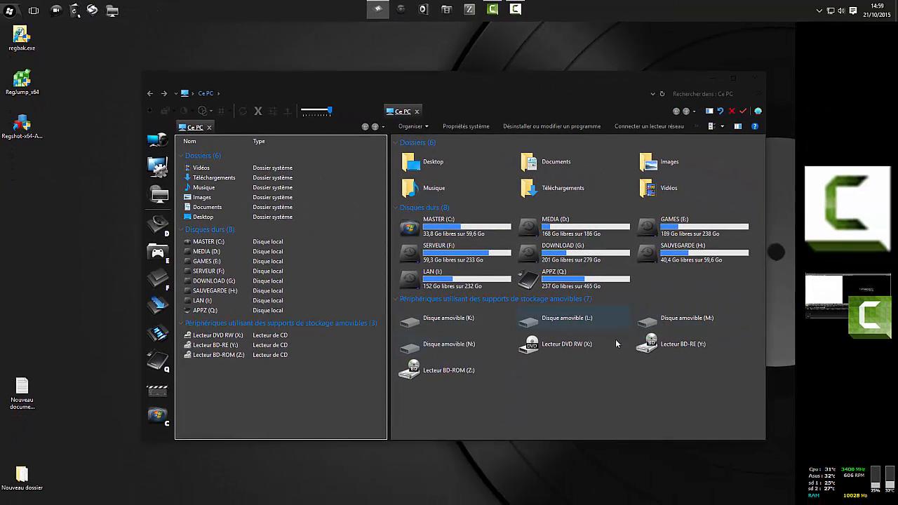
- Open the folder Windows\System32\config on the MASTER (C:) drive
{"action": "double_click", "coordinate": [469, 232]}
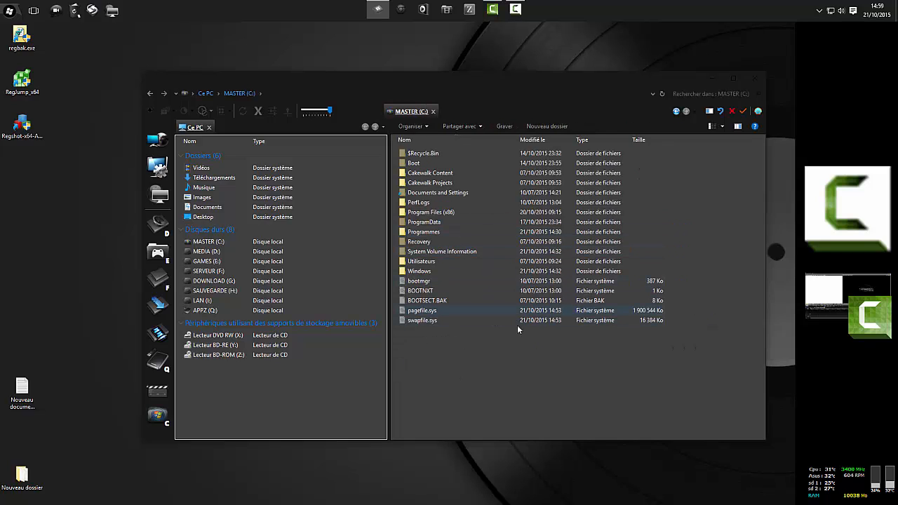
{"action": "double_click", "coordinate": [422, 273]}
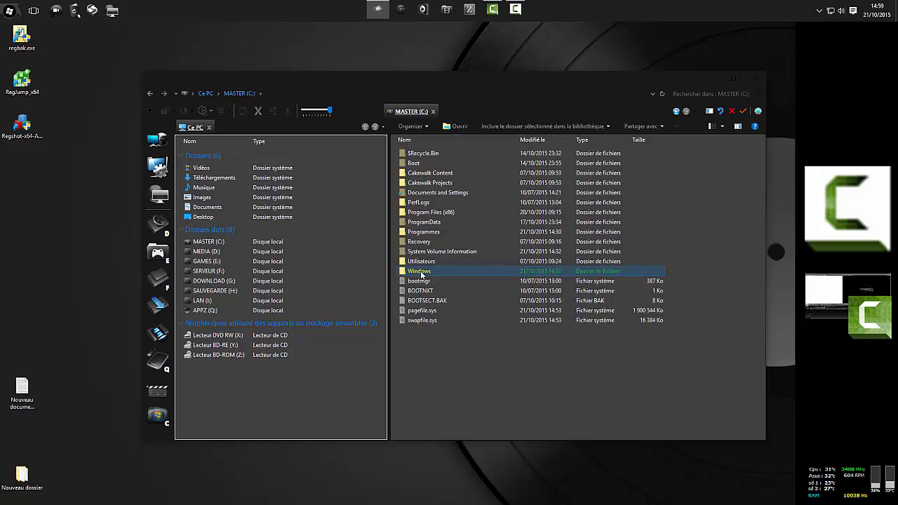
{"action": "scroll", "coordinate": [466, 337], "scroll_direction": "down", "scroll_amount": 8}
{"action": "scroll", "coordinate": [465, 353], "scroll_direction": "down", "scroll_amount": 5}
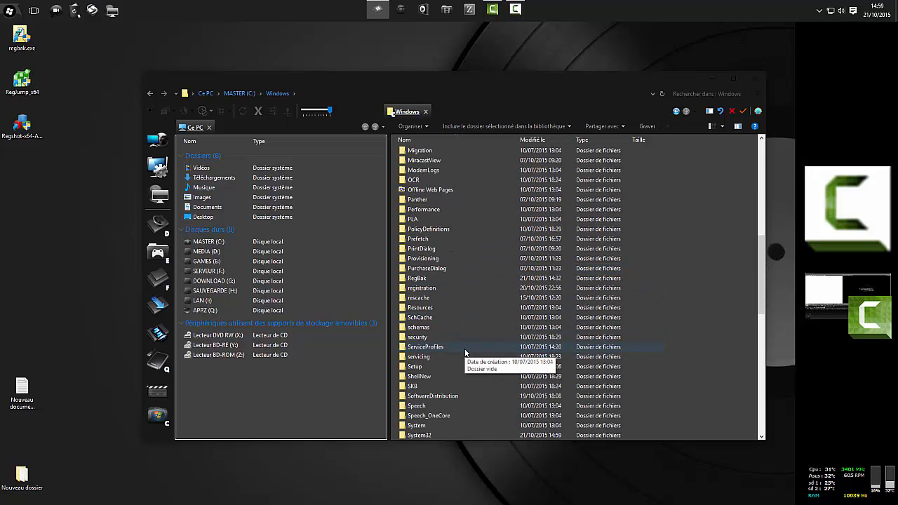
{"action": "double_click", "coordinate": [449, 321]}
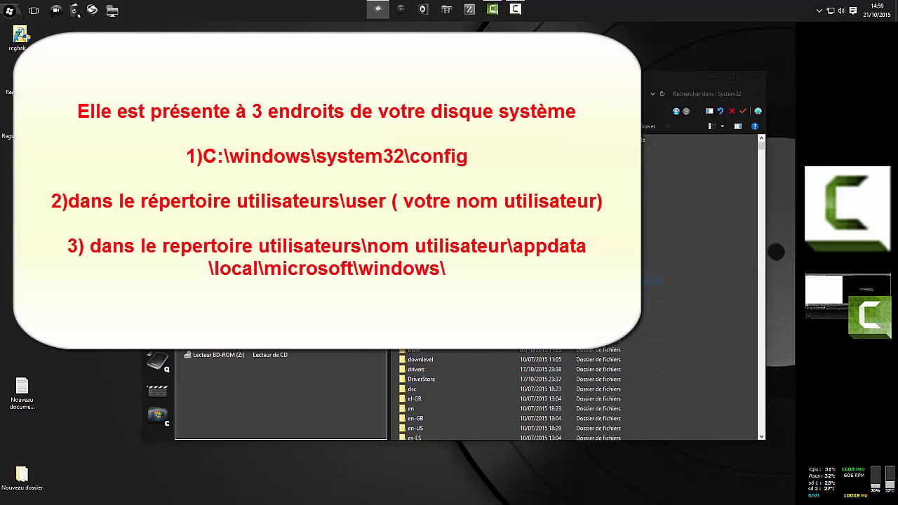
{"action": "double_click", "coordinate": [435, 281]}
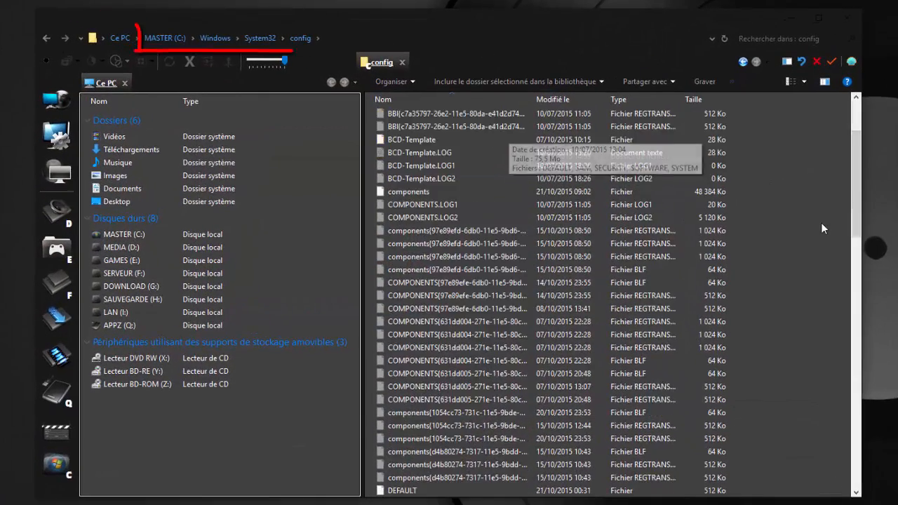
- Look through the config folder for registry files such as SAM, SECURITY, SOFTWARE and SYSTEM
{"action": "scroll", "coordinate": [821, 222], "scroll_direction": "down", "scroll_amount": 20}
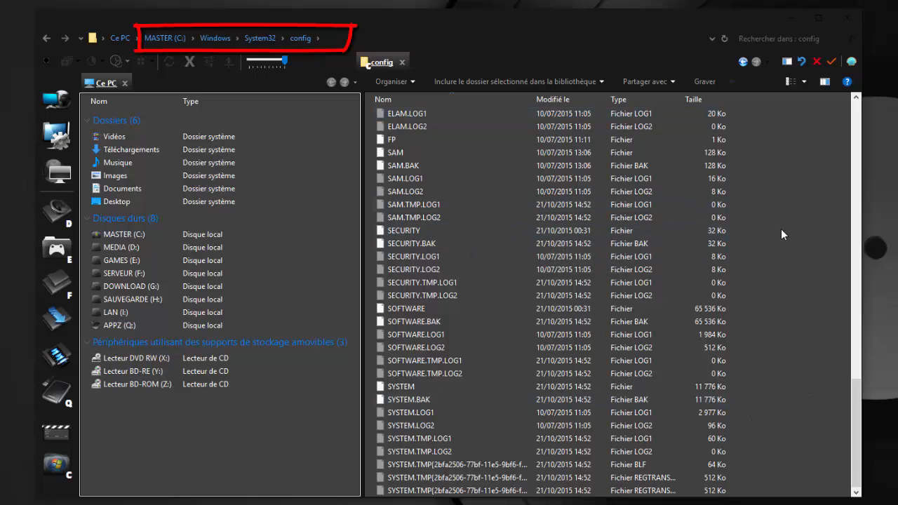
{"action": "scroll", "coordinate": [781, 229], "scroll_direction": "up", "scroll_amount": 5}
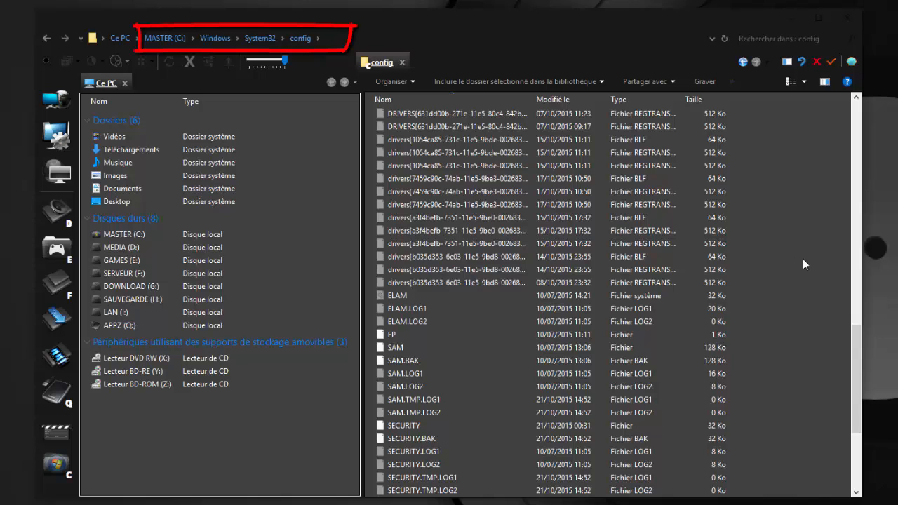
{"action": "scroll", "coordinate": [800, 261], "scroll_direction": "up", "scroll_amount": 4}
{"action": "scroll", "coordinate": [807, 256], "scroll_direction": "up", "scroll_amount": 18}
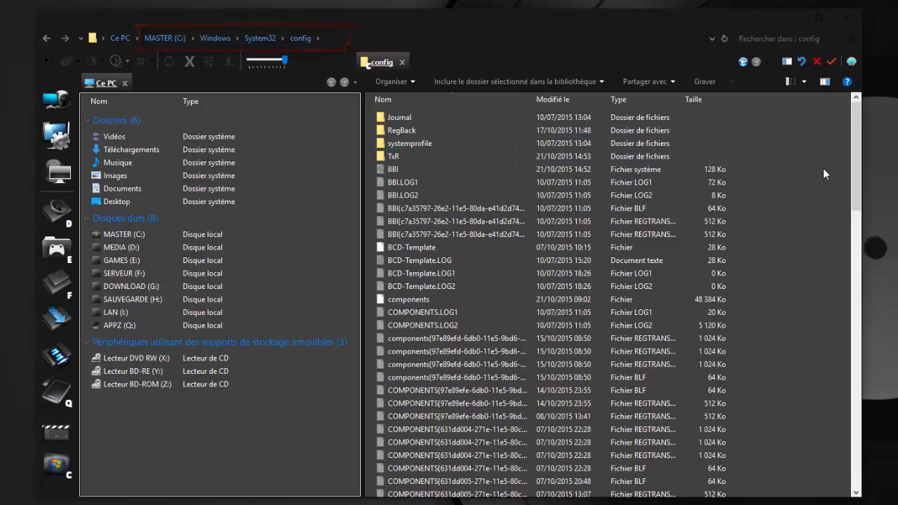
- Return to the root of the C: drive and open the user's profile folder inside Utilisateurs
{"action": "key", "text": "BackSpace"}
{"action": "key", "text": "BackSpace"}
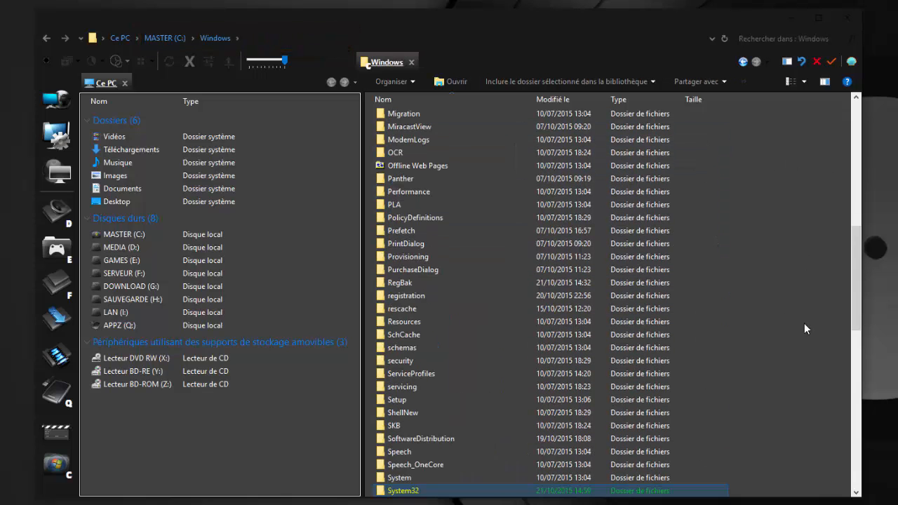
{"action": "key", "text": "BackSpace"}
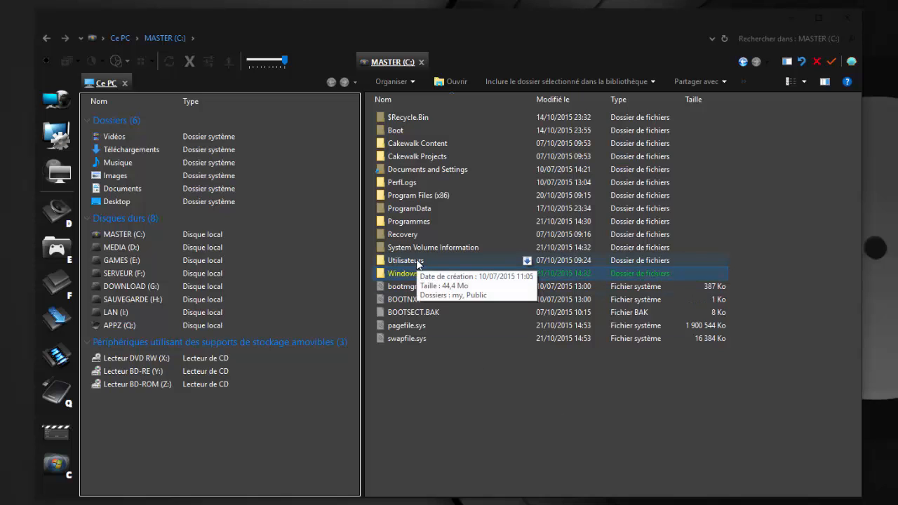
{"action": "double_click", "coordinate": [414, 261]}
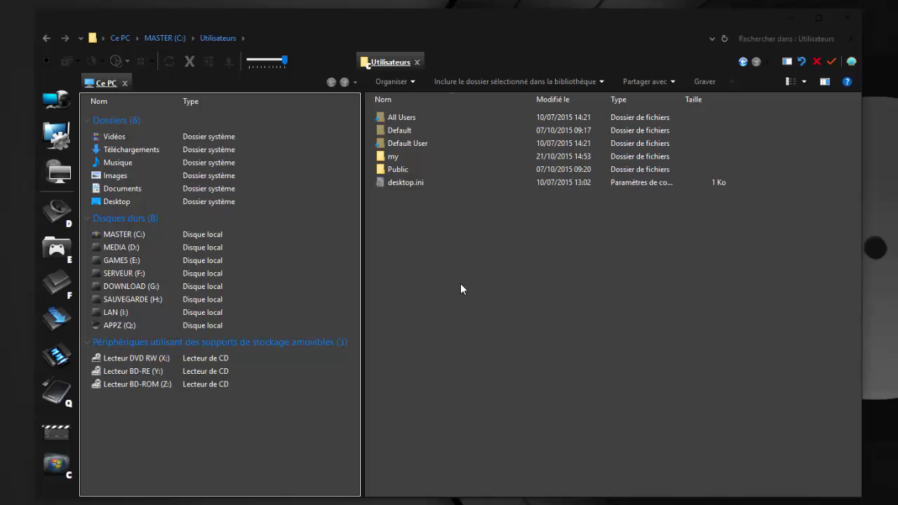
{"action": "double_click", "coordinate": [394, 158]}
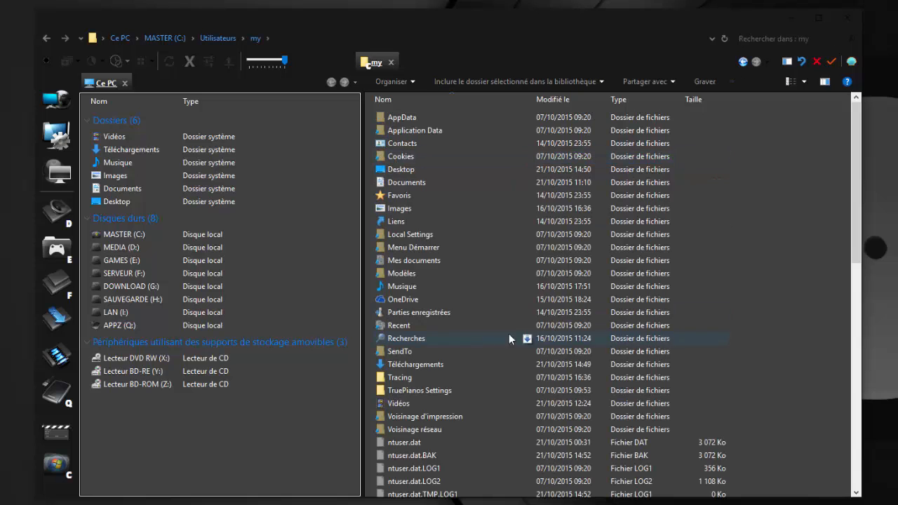
- Open AppData\Local\Microsoft\Windows in the user's profile folder and select the UsrClass.dat file
{"action": "double_click", "coordinate": [402, 119]}
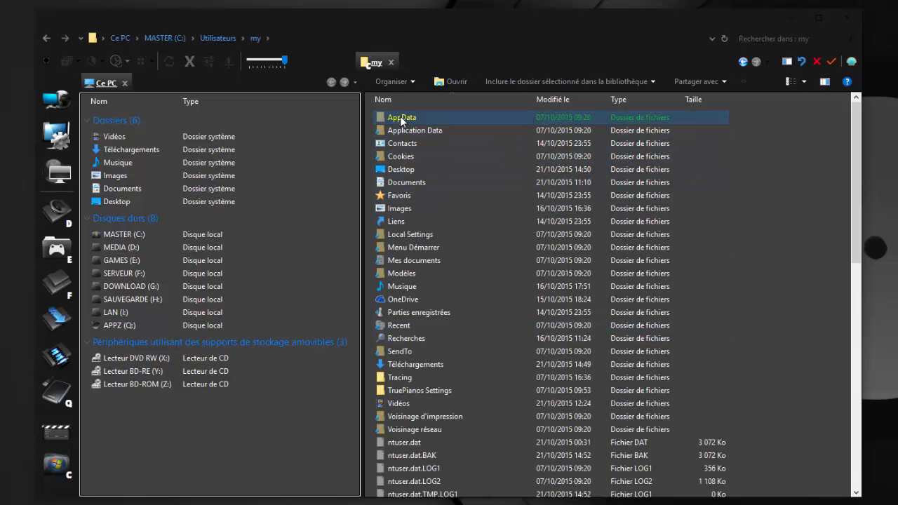
{"action": "double_click", "coordinate": [397, 120]}
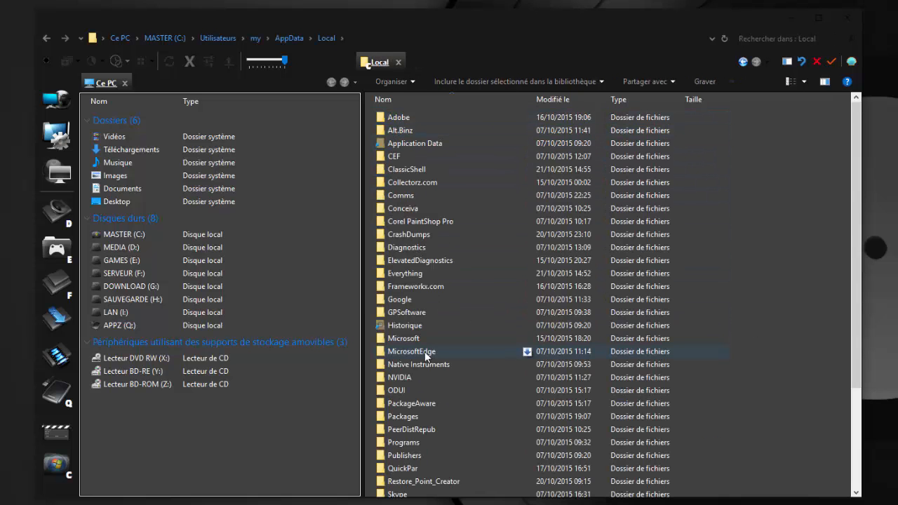
{"action": "double_click", "coordinate": [412, 342]}
{"action": "scroll", "coordinate": [484, 355], "scroll_direction": "down", "scroll_amount": 1}
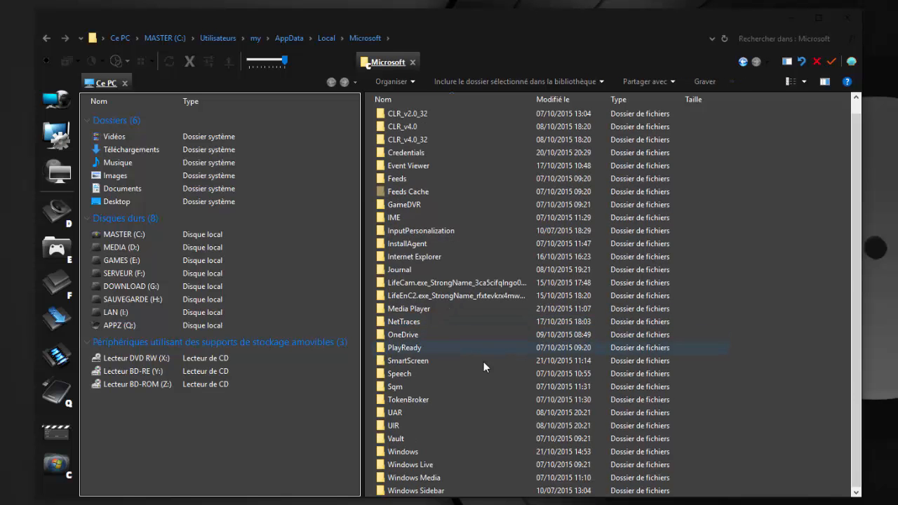
{"action": "left_click", "coordinate": [400, 452]}
{"action": "double_click", "coordinate": [400, 452]}
{"action": "scroll", "coordinate": [431, 383], "scroll_direction": "down", "scroll_amount": 4}
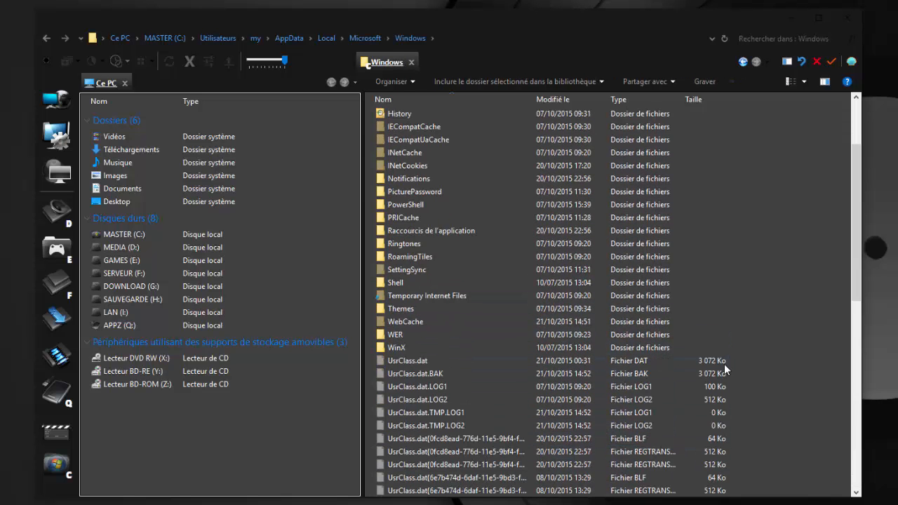
{"action": "left_click", "coordinate": [424, 365]}
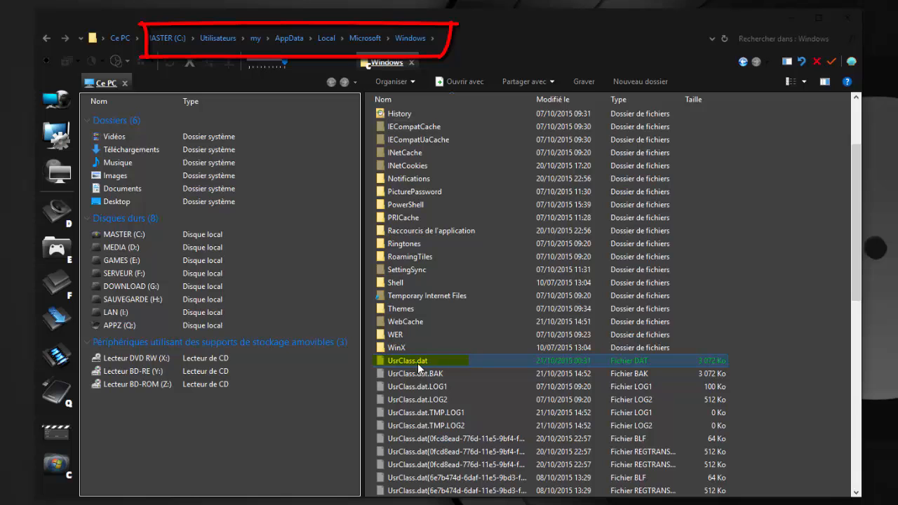
- Go back up from AppData\Local\Microsoft\Windows to the user's profile folder and select the ntuser.dat file
{"action": "key", "text": "BackSpace"}
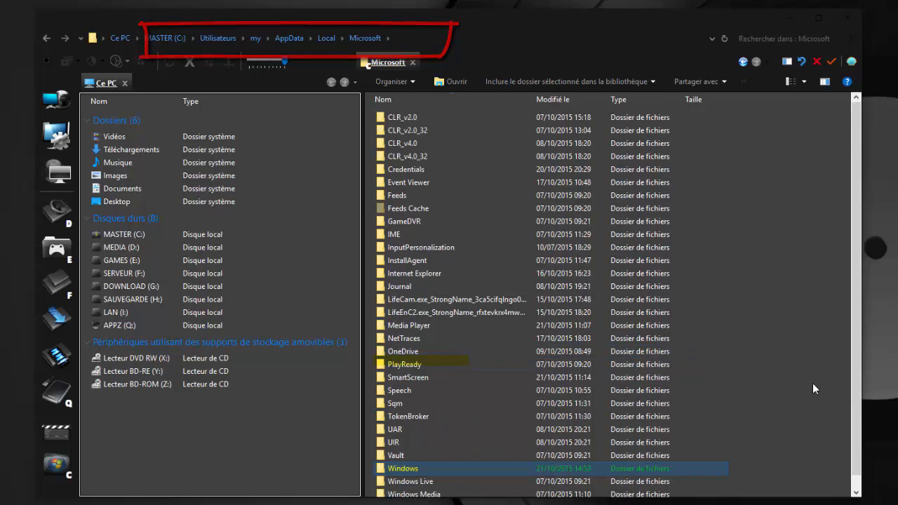
{"action": "key", "text": "BackSpace"}
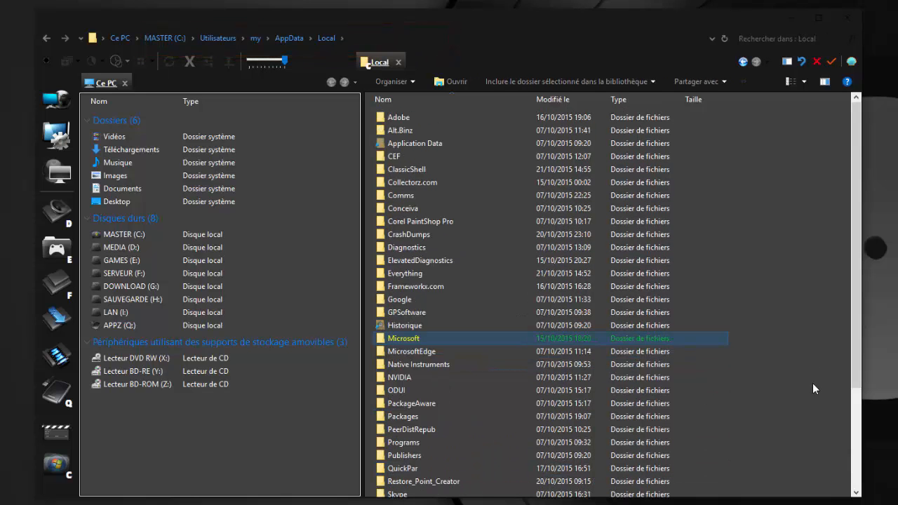
{"action": "key", "text": "BackSpace"}
{"action": "key", "text": "BackSpace"}
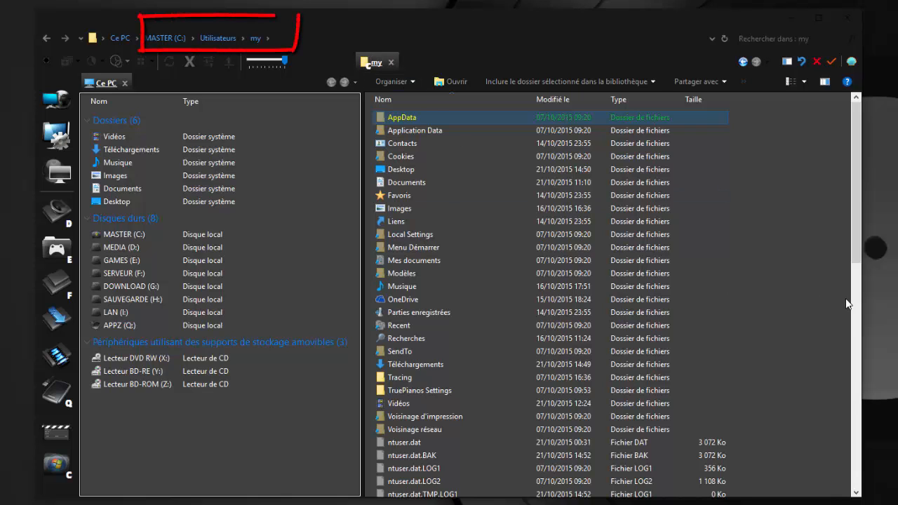
{"action": "scroll", "coordinate": [513, 410], "scroll_direction": "down", "scroll_amount": 2}
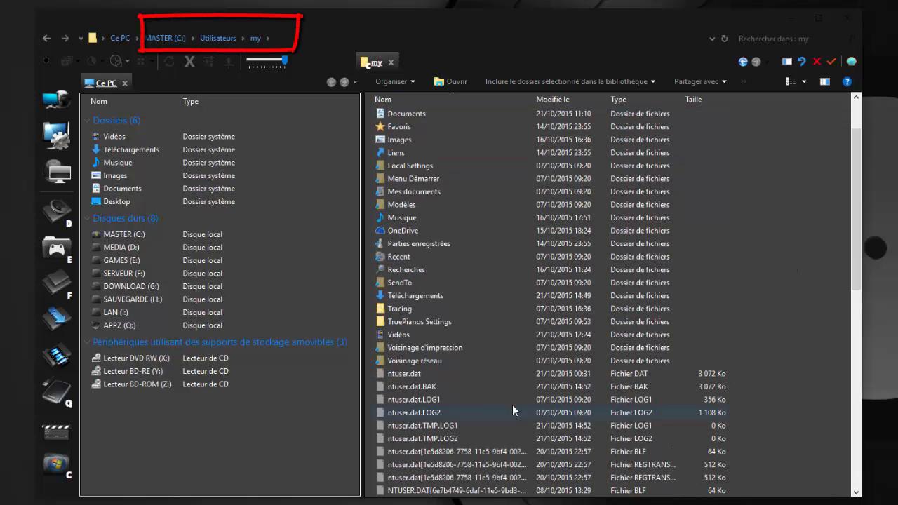
{"action": "left_click", "coordinate": [404, 376]}
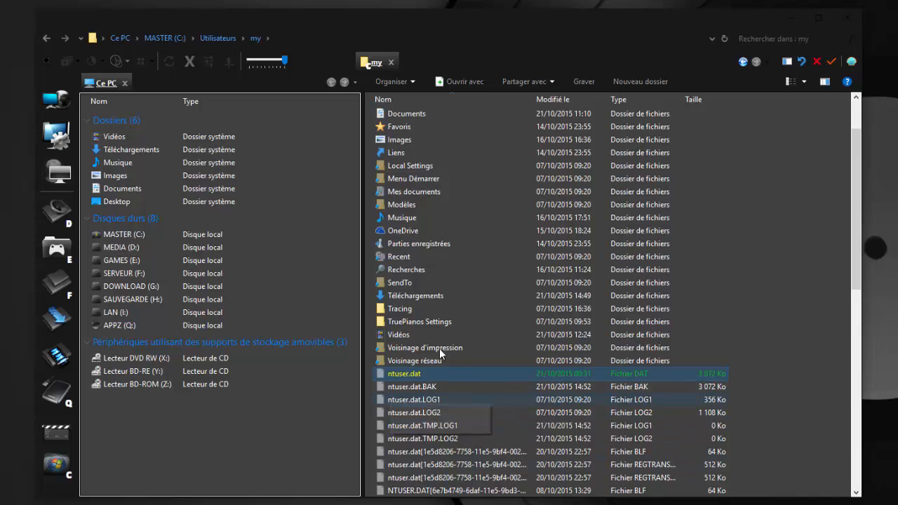
- Open the folder options' advanced display settings and choose not to show hidden files, folders or drives
{"action": "right_click", "coordinate": [436, 65]}
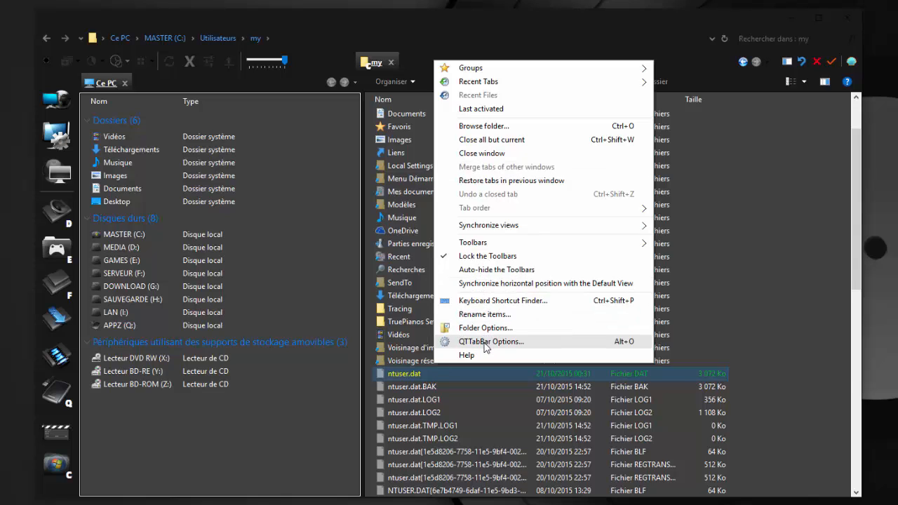
{"action": "left_click", "coordinate": [482, 327]}
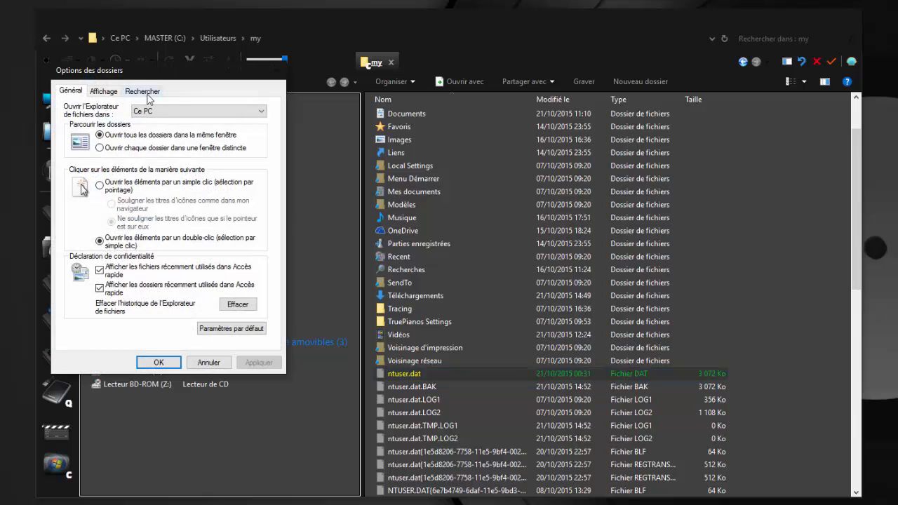
{"action": "left_click", "coordinate": [108, 97]}
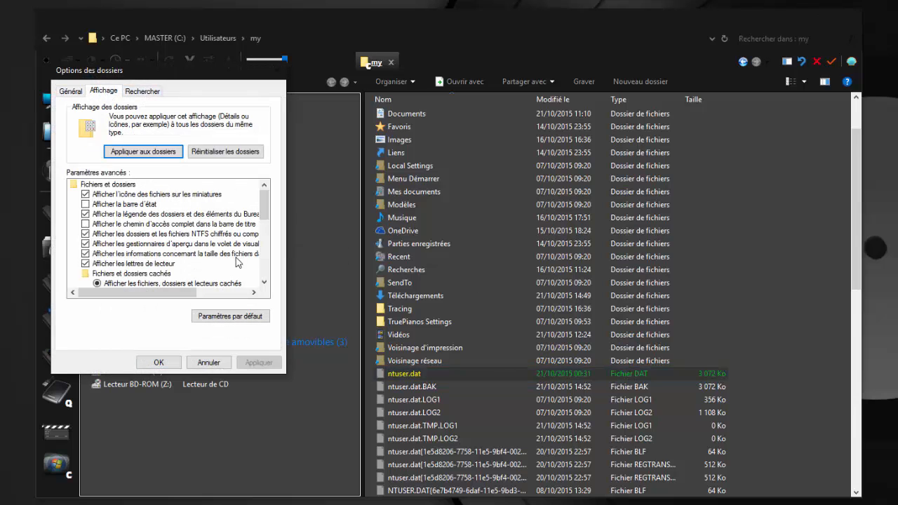
{"action": "scroll", "coordinate": [265, 283], "scroll_direction": "down", "scroll_amount": 2}
{"action": "left_click", "coordinate": [265, 283]}
{"action": "left_click", "coordinate": [265, 283]}
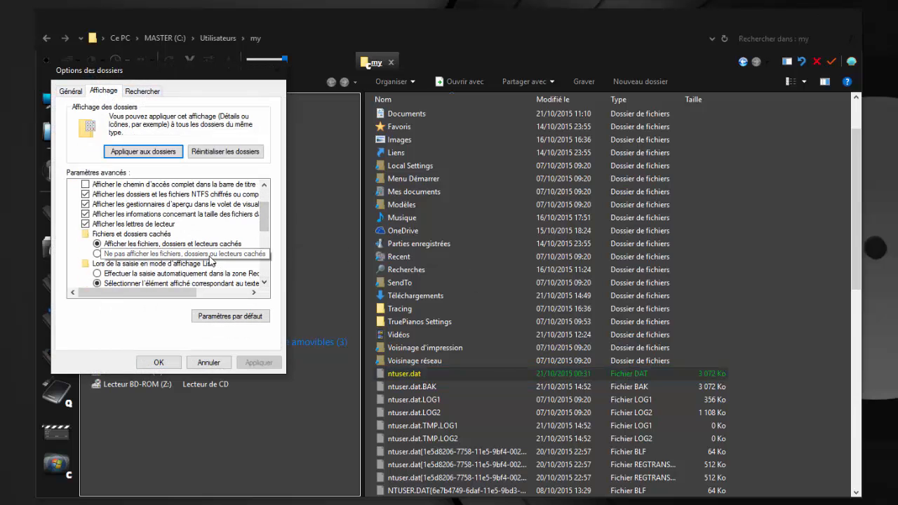
{"action": "left_click", "coordinate": [208, 255]}
- Enable hiding of protected operating system files, apply the folder options and dismiss the file explorer window
{"action": "scroll", "coordinate": [264, 283], "scroll_direction": "down", "scroll_amount": 3}
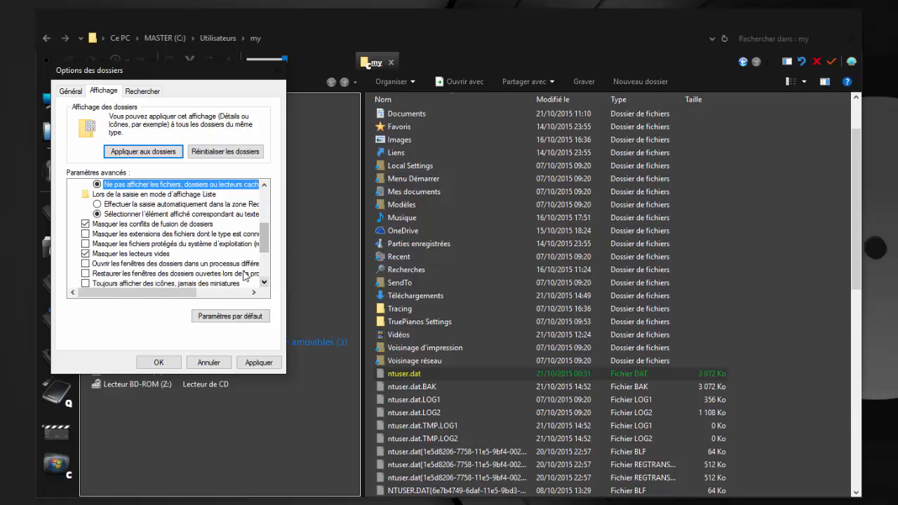
{"action": "left_click", "coordinate": [174, 244]}
{"action": "left_click", "coordinate": [259, 362]}
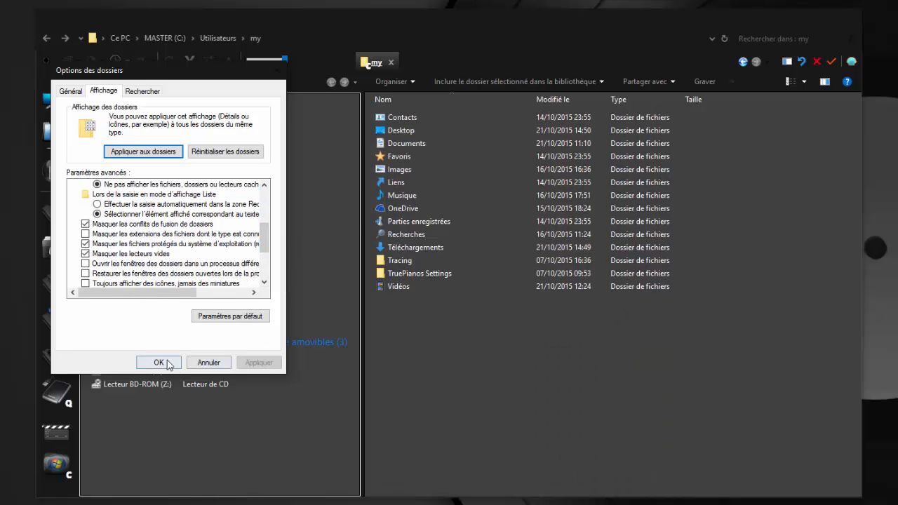
{"action": "left_click", "coordinate": [159, 362]}
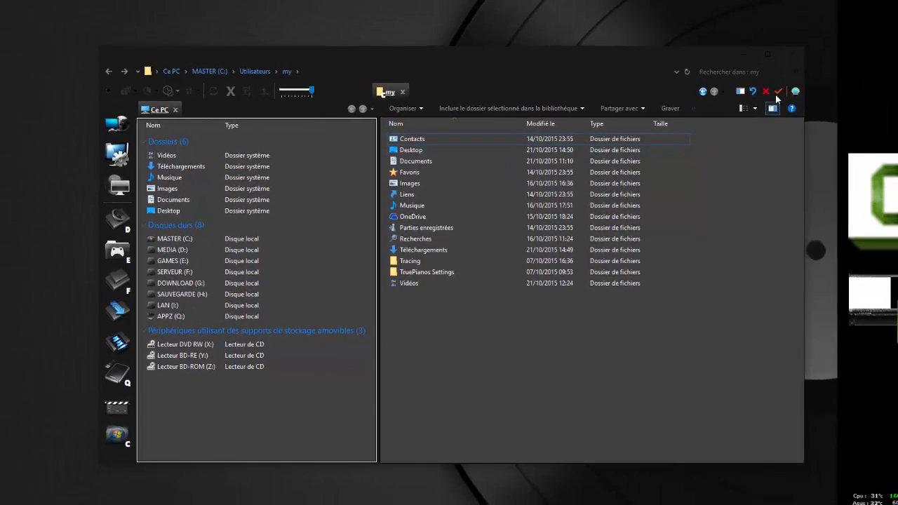
{"action": "left_click", "coordinate": [754, 79]}
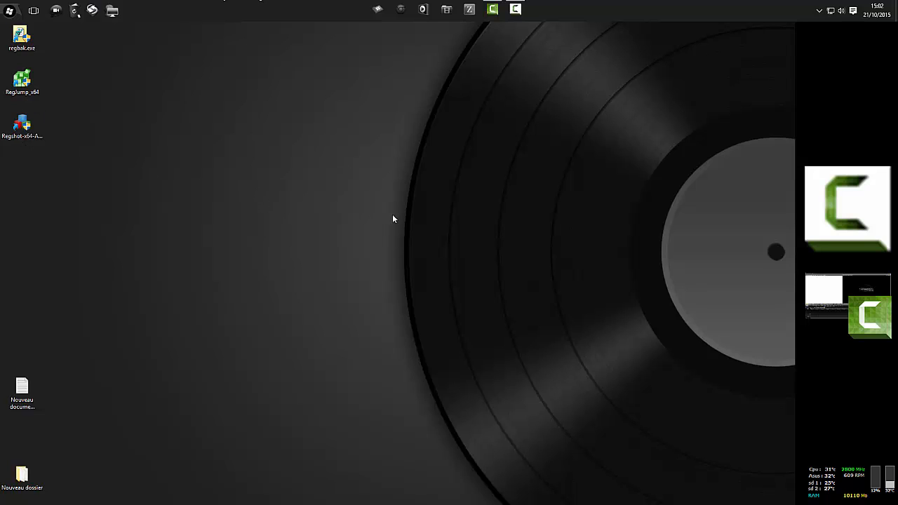
- Switch to Microsoft Edge and open the saved Registry Key Jumper page on sordum.org
{"action": "left_click", "coordinate": [9, 10]}
{"action": "left_click", "coordinate": [141, 126]}
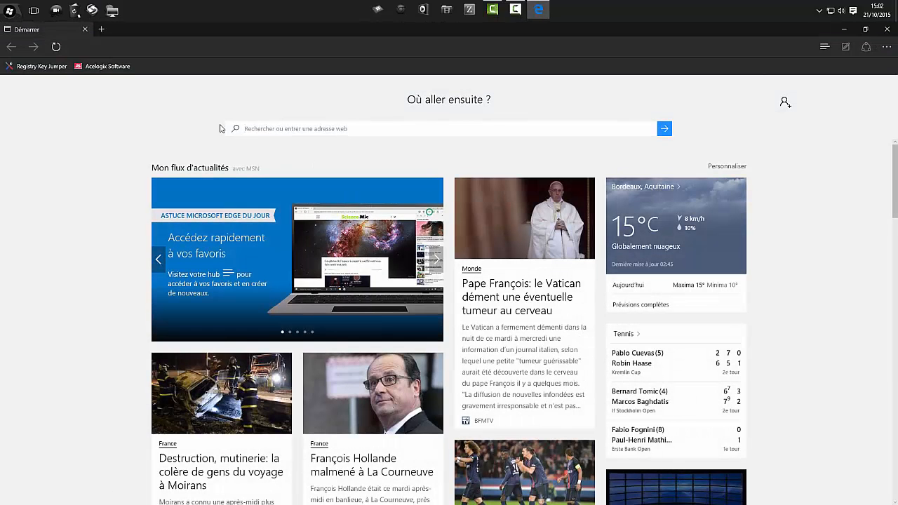
{"action": "left_click", "coordinate": [26, 67]}
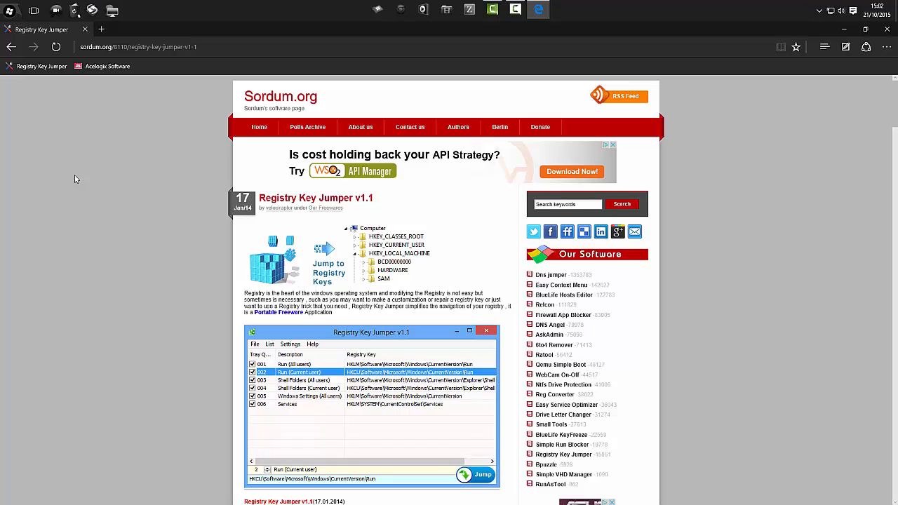
- Look through the Registry Key Jumper v1.1 page for its features, supported systems and download link
{"action": "scroll", "coordinate": [164, 195], "scroll_direction": "down", "scroll_amount": 3}
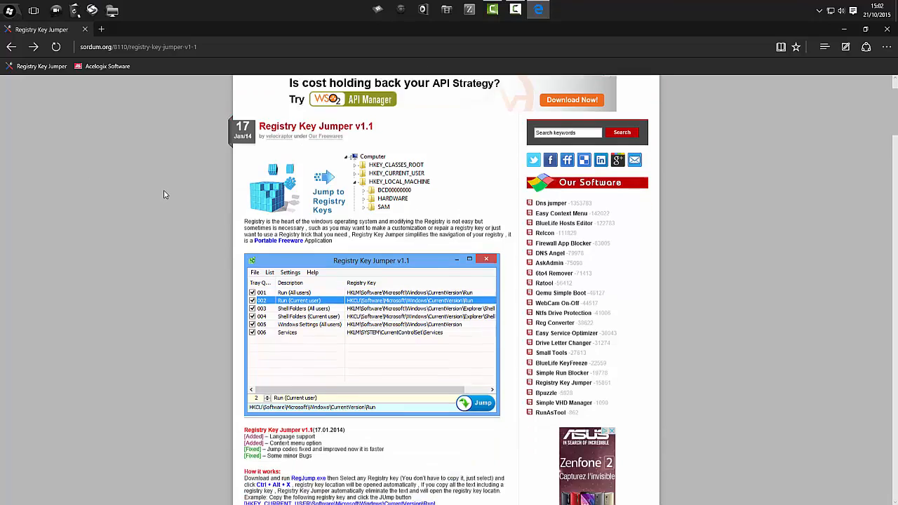
{"action": "scroll", "coordinate": [165, 195], "scroll_direction": "down", "scroll_amount": 10}
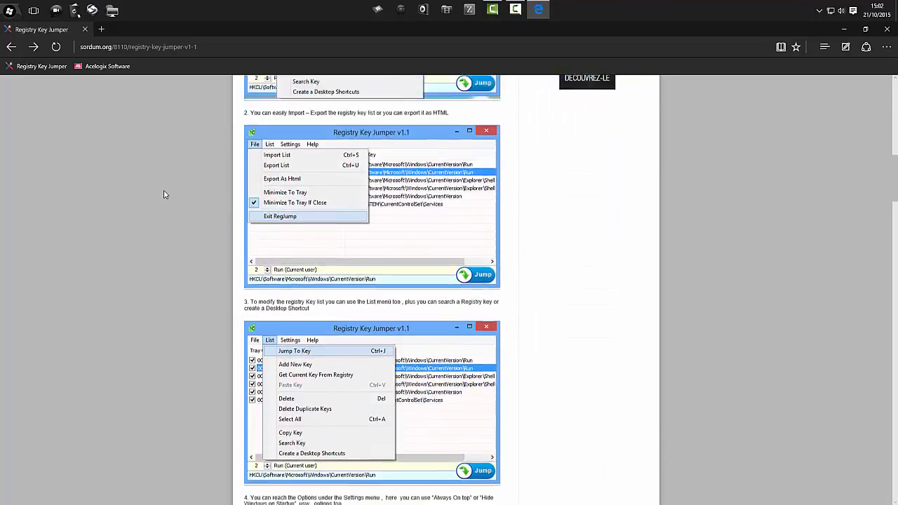
{"action": "scroll", "coordinate": [164, 194], "scroll_direction": "down", "scroll_amount": 10}
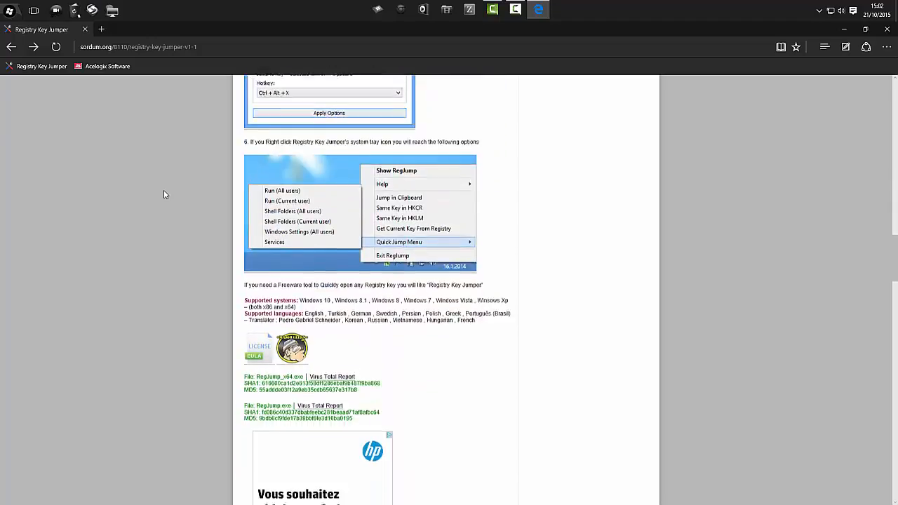
{"action": "scroll", "coordinate": [234, 225], "scroll_direction": "up", "scroll_amount": 10}
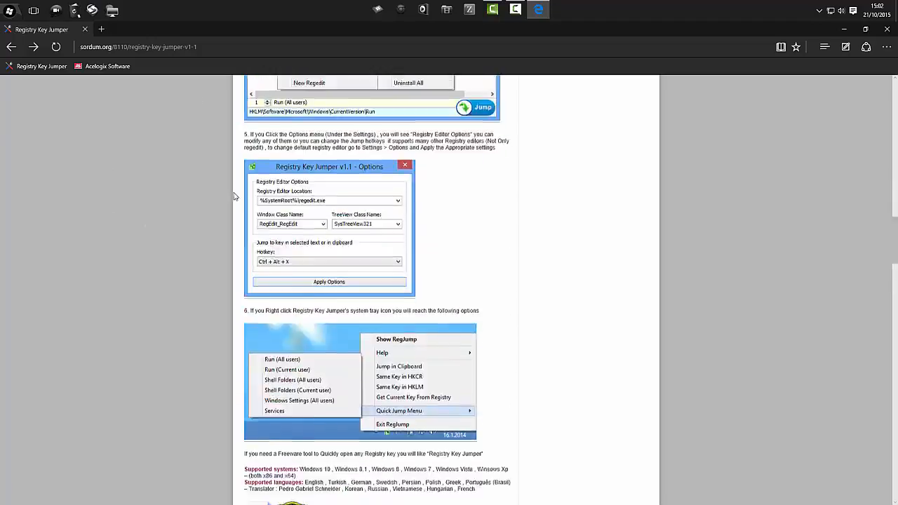
{"action": "scroll", "coordinate": [247, 193], "scroll_direction": "up", "scroll_amount": 10}
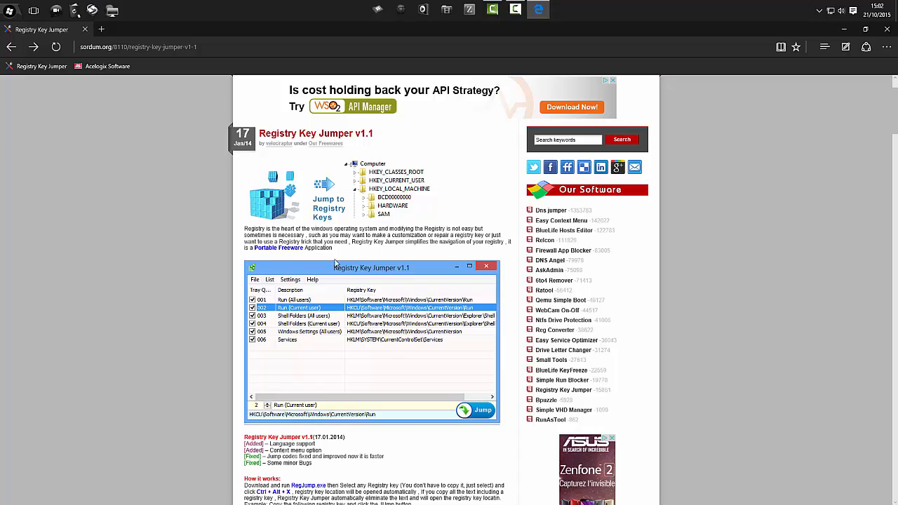
{"action": "scroll", "coordinate": [383, 319], "scroll_direction": "down", "scroll_amount": 4}
{"action": "scroll", "coordinate": [383, 318], "scroll_direction": "down", "scroll_amount": 15}
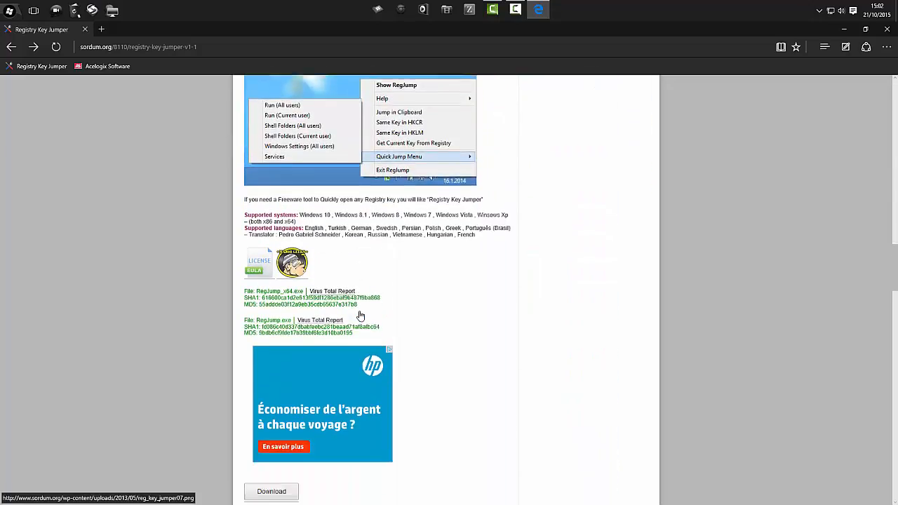
{"action": "scroll", "coordinate": [468, 153], "scroll_direction": "up", "scroll_amount": 3}
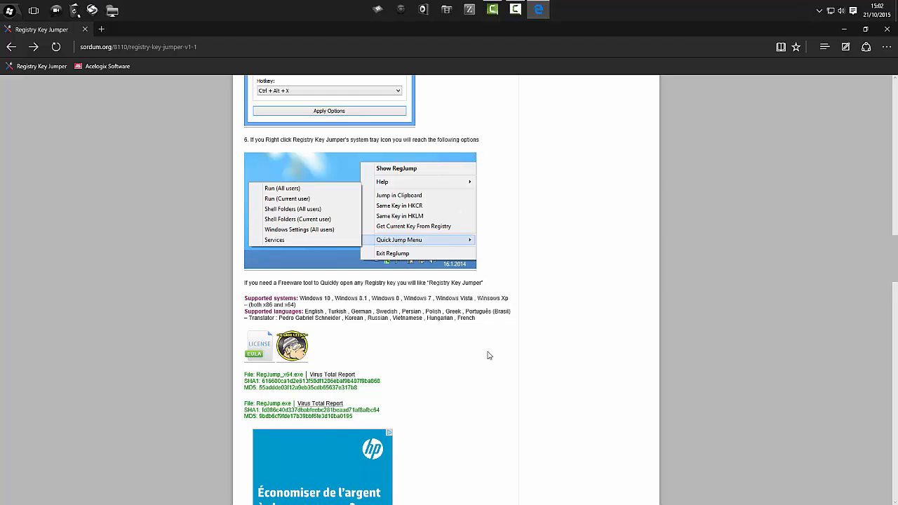
{"action": "scroll", "coordinate": [505, 359], "scroll_direction": "down", "scroll_amount": 3}
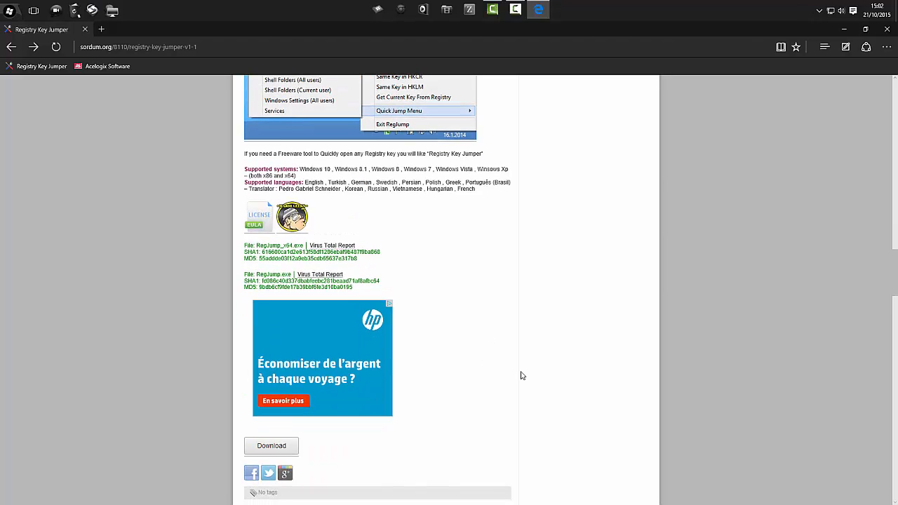
{"action": "scroll", "coordinate": [521, 373], "scroll_direction": "down", "scroll_amount": 3}
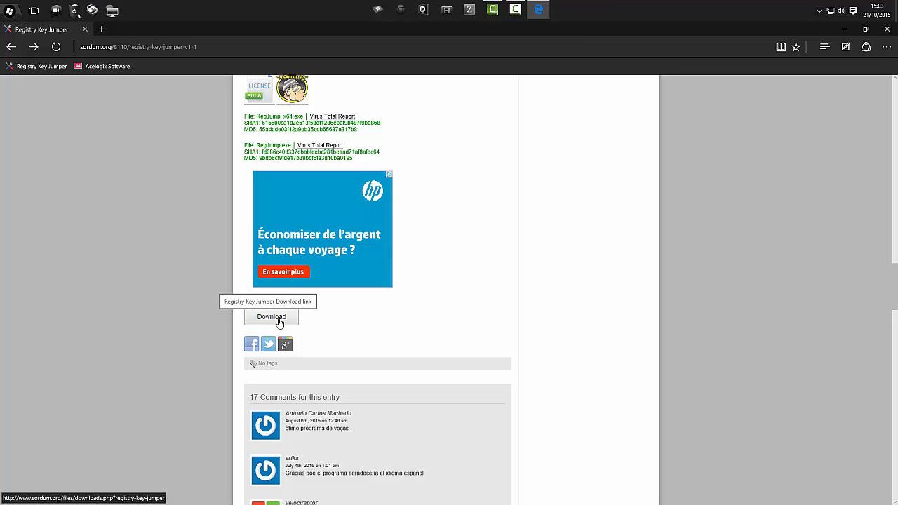
{"action": "scroll", "coordinate": [279, 322], "scroll_direction": "up", "scroll_amount": 10}
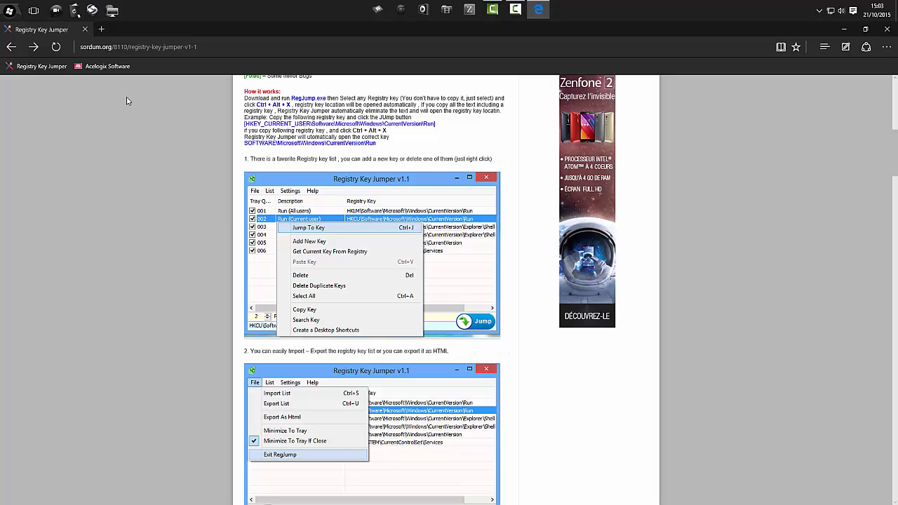
- Open the saved Acelogix Software freeware page and examine RegBak's supported platforms and release date
{"action": "left_click", "coordinate": [103, 67]}
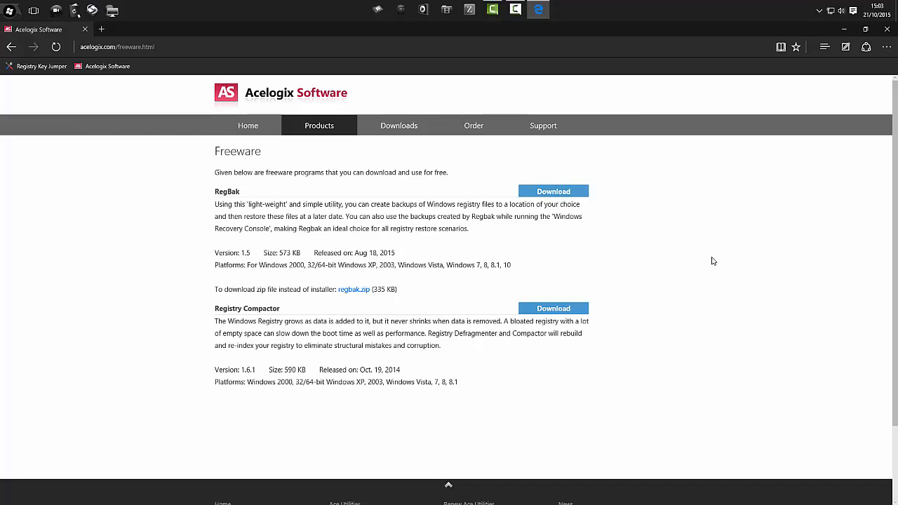
{"action": "left_click_drag", "start_coordinate": [525, 270], "coordinate": [451, 271]}
{"action": "left_click", "coordinate": [460, 250]}
{"action": "left_click_drag", "start_coordinate": [314, 252], "coordinate": [396, 254]}
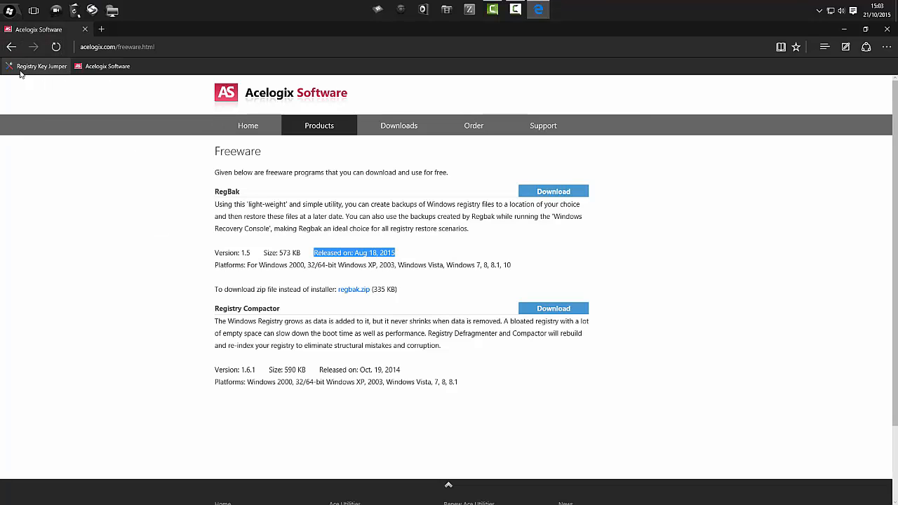
{"action": "left_click", "coordinate": [115, 245]}
- Go to google.com and place the cursor in the Google search field
{"action": "left_click", "coordinate": [175, 47]}
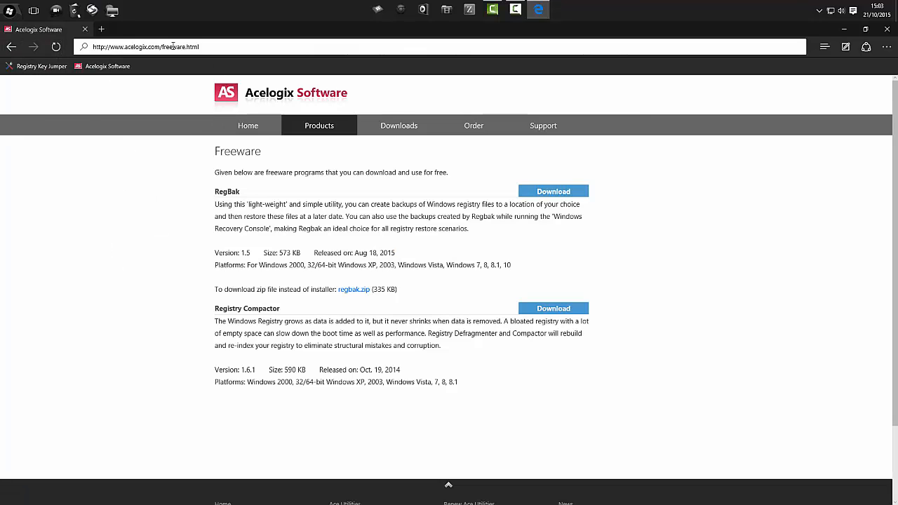
{"action": "type", "text": "googl"}
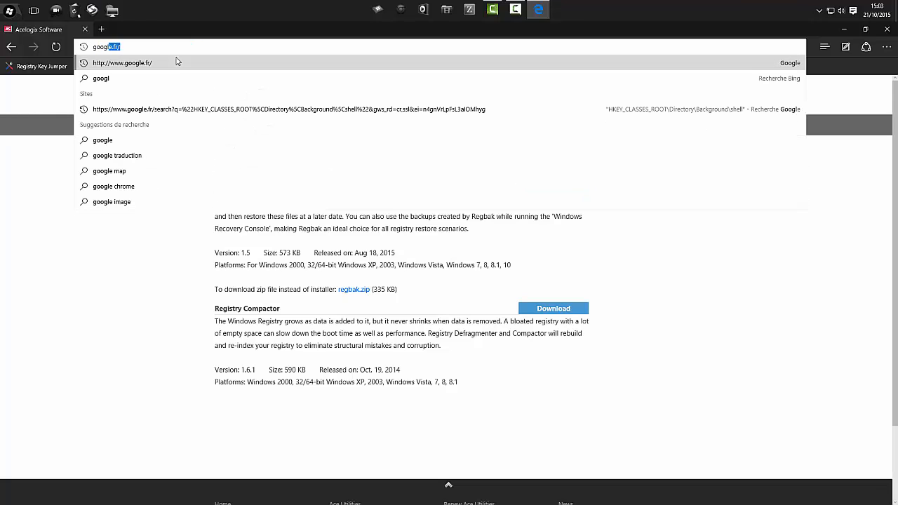
{"action": "type", "text": "e.com"}
{"action": "key", "text": "Return"}
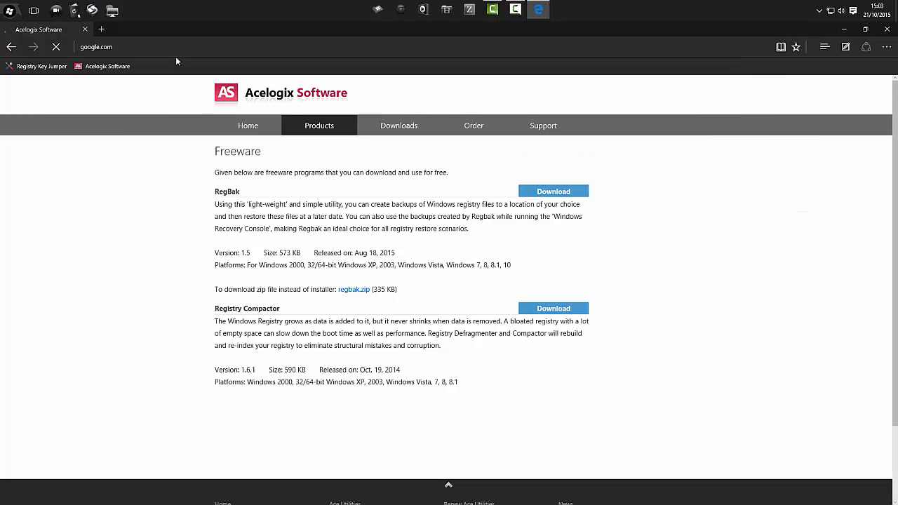
{"action": "left_click", "coordinate": [362, 236]}
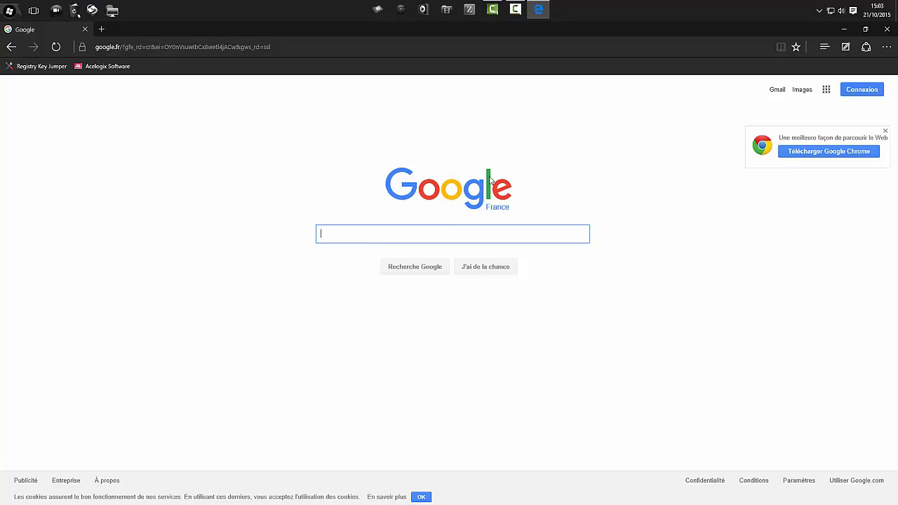
- Check the desktop briefly, return to the browser and search Google for regshot
{"action": "left_click", "coordinate": [844, 30]}
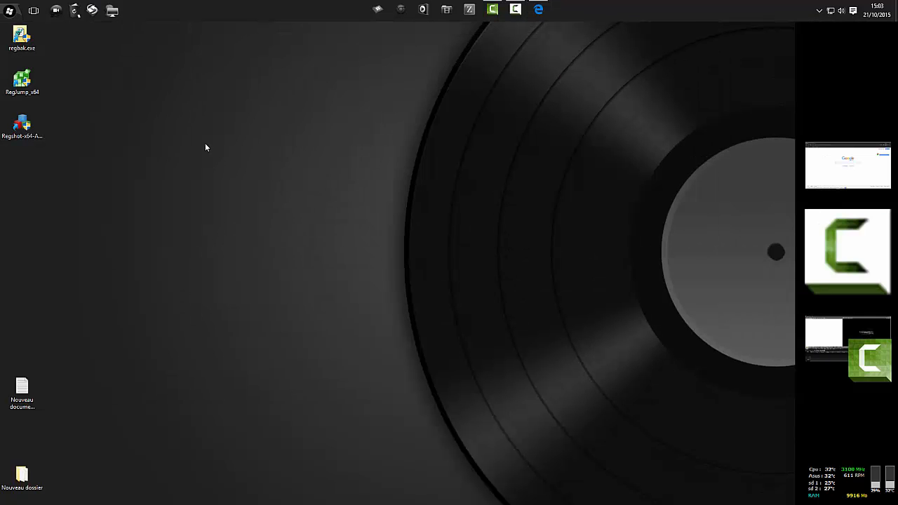
{"action": "left_click", "coordinate": [538, 9]}
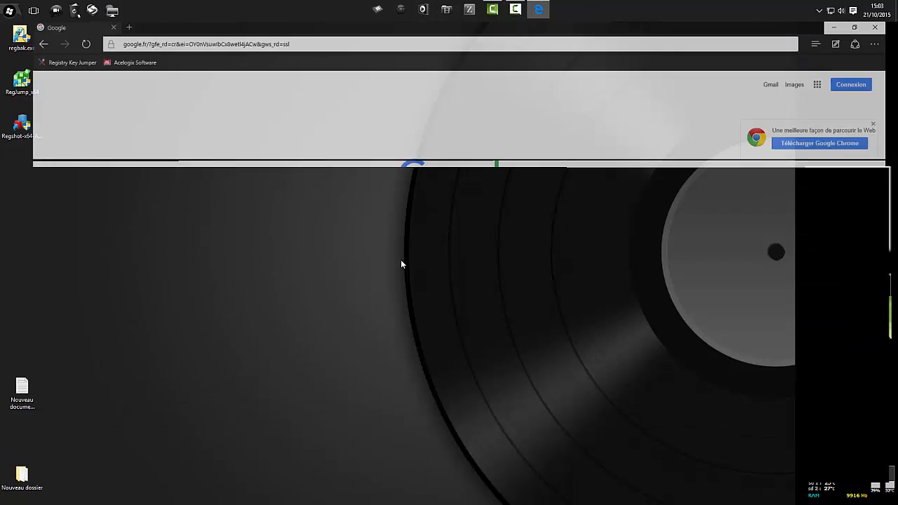
{"action": "type", "text": "re"}
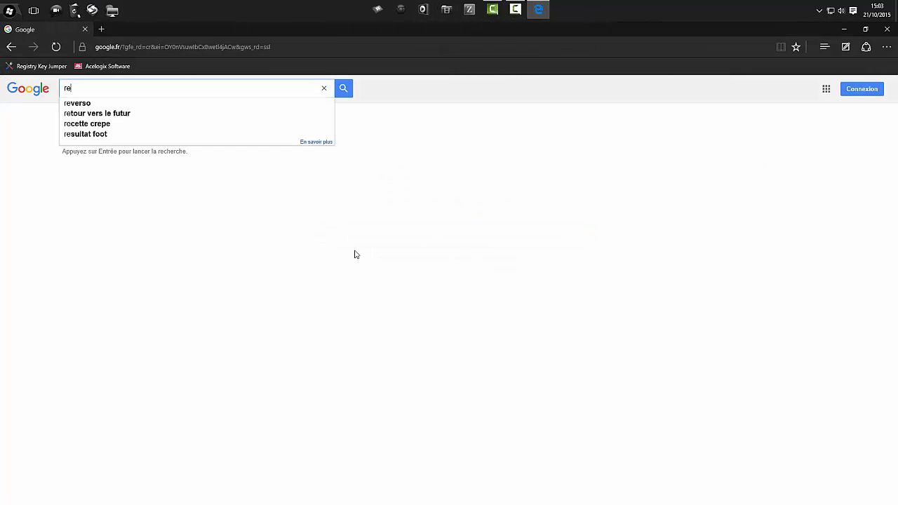
{"action": "type", "text": "gshot"}
{"action": "key", "text": "Return"}
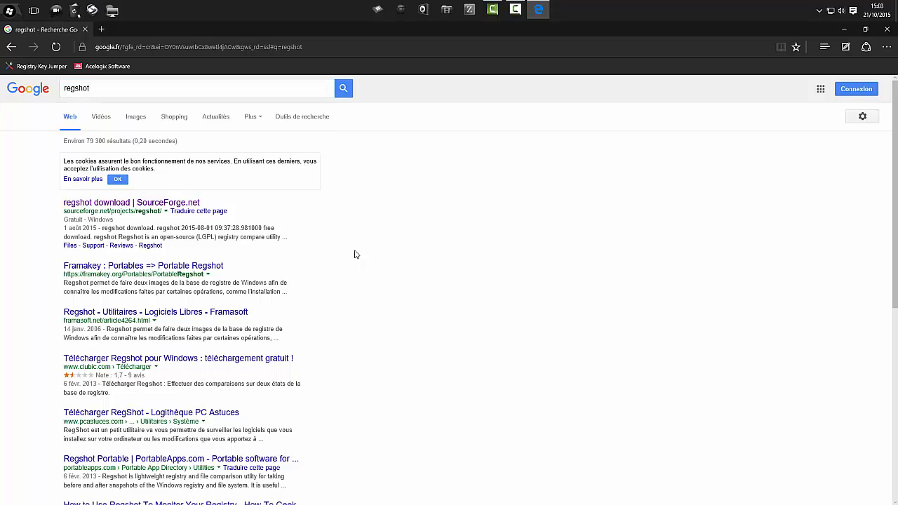
- Open the SourceForge download page for regshot from the search results
{"action": "left_click", "coordinate": [142, 204]}
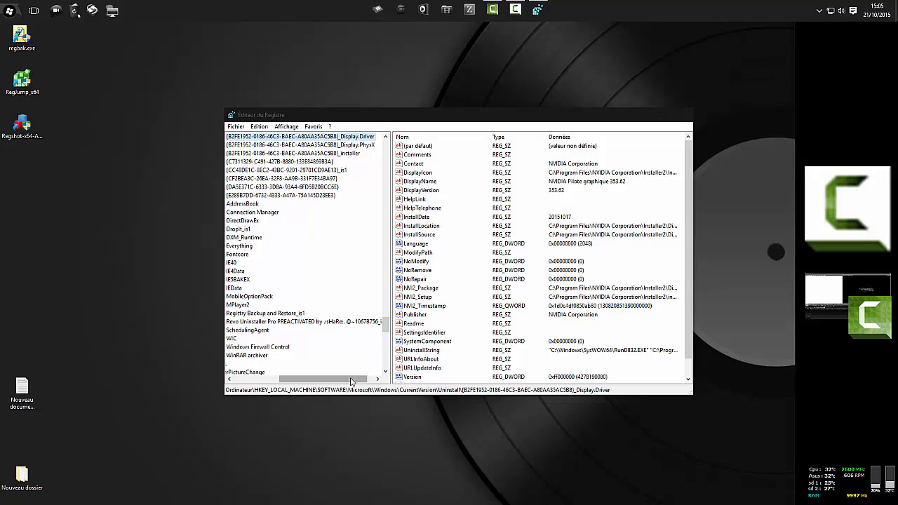
- In Registry Editor, collapse the whole HKEY_LOCAL_MACHINE branch and select the Ordinateur root
{"action": "left_click_drag", "start_coordinate": [352, 380], "coordinate": [302, 380]}
{"action": "left_click_drag", "start_coordinate": [386, 327], "coordinate": [398, 139]}
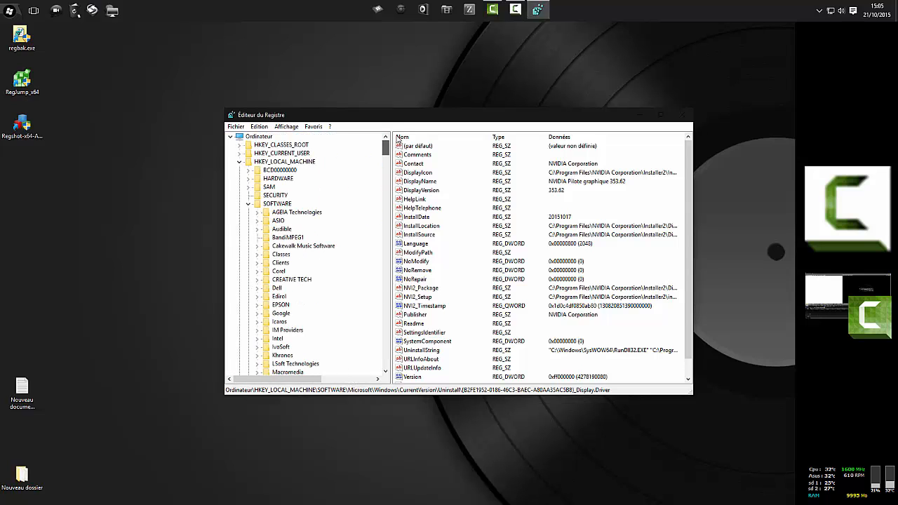
{"action": "left_click", "coordinate": [240, 162]}
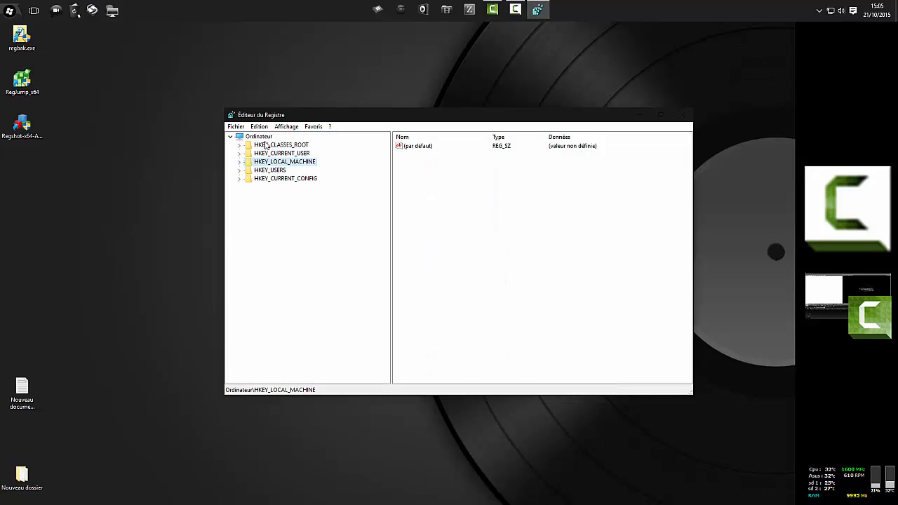
{"action": "left_click", "coordinate": [261, 137]}
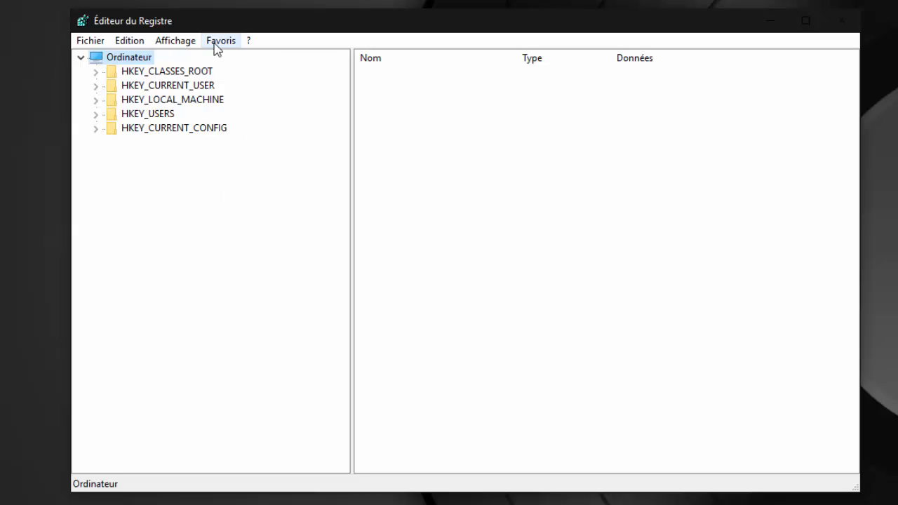
- Expand HKEY_CURRENT_USER and its SOFTWARE key, and look through the program subkeys
{"action": "left_click", "coordinate": [97, 86]}
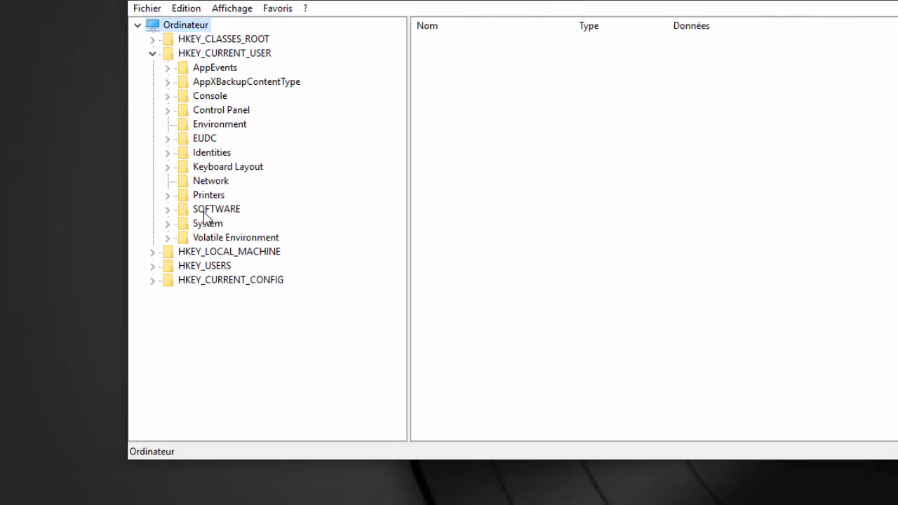
{"action": "left_click", "coordinate": [232, 54]}
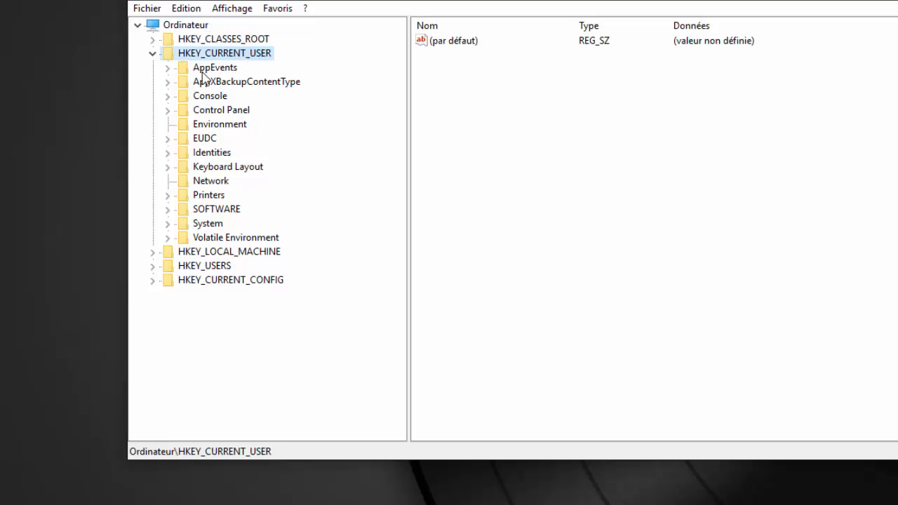
{"action": "double_click", "coordinate": [219, 209]}
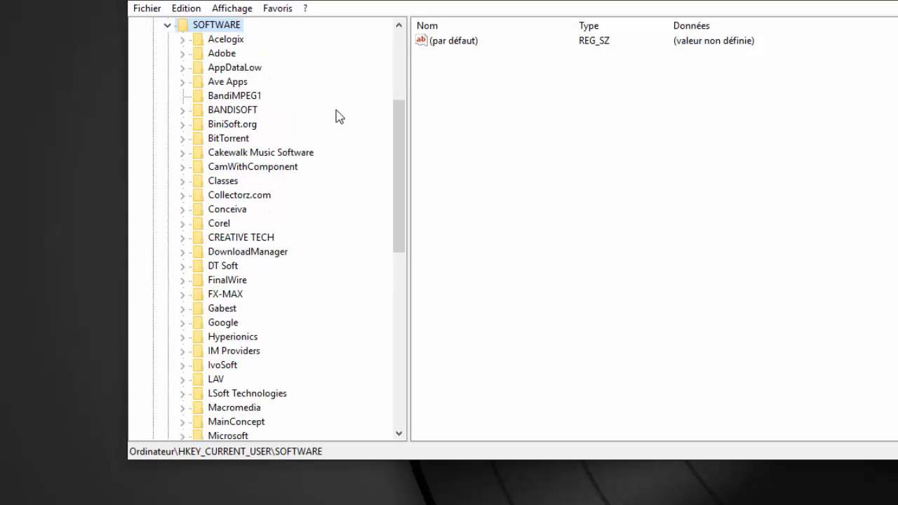
{"action": "scroll", "coordinate": [292, 138], "scroll_direction": "down", "scroll_amount": 10}
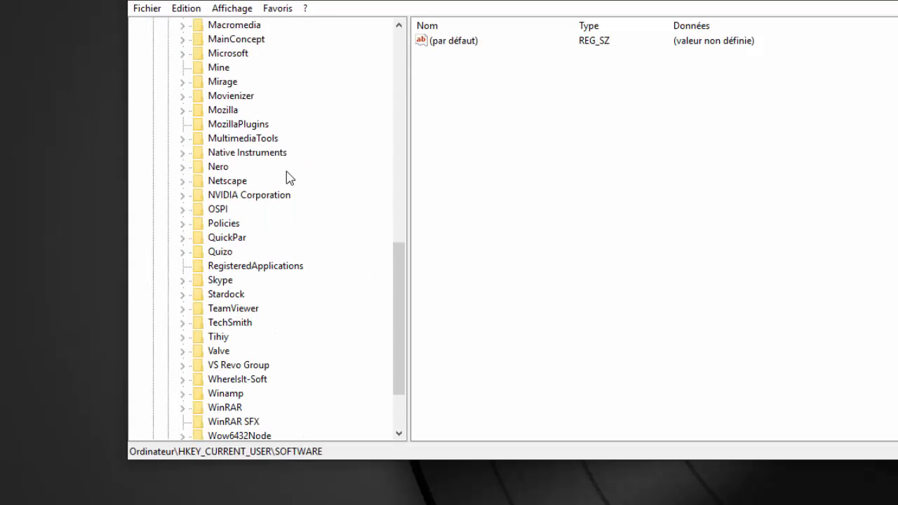
{"action": "scroll", "coordinate": [293, 211], "scroll_direction": "down", "scroll_amount": 2}
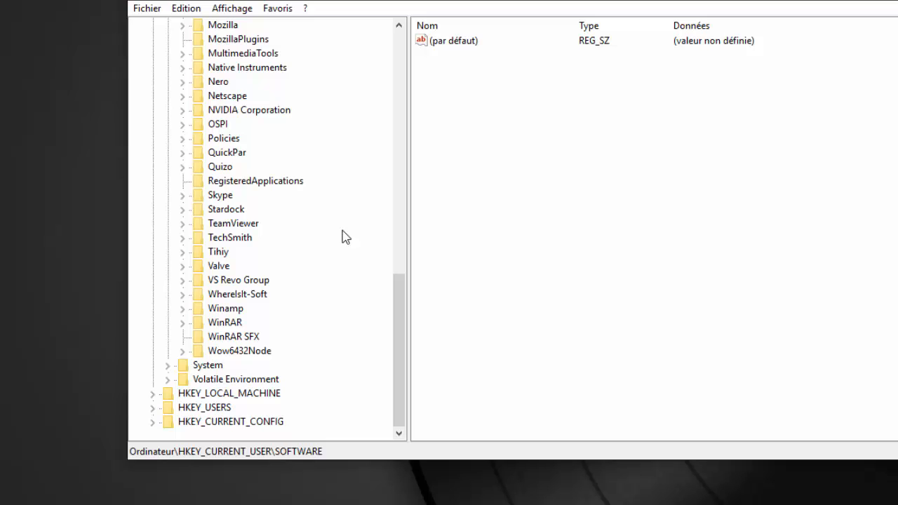
- Examine the Config, Hotkeys, Options and View keys of DAEMON Tools Pro under DT Soft, and collapse HKEY_CURRENT_USER
{"action": "scroll", "coordinate": [346, 236], "scroll_direction": "up", "scroll_amount": 4}
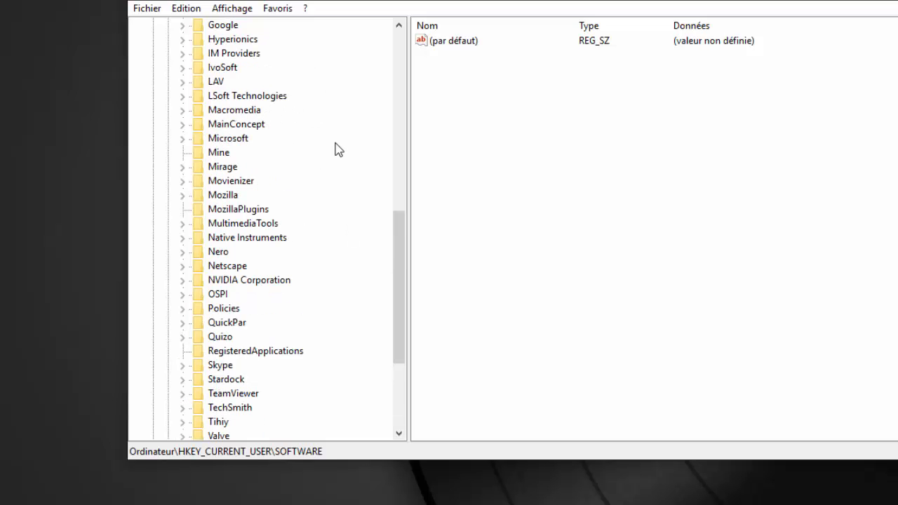
{"action": "scroll", "coordinate": [336, 148], "scroll_direction": "up", "scroll_amount": 4}
{"action": "double_click", "coordinate": [232, 139]}
{"action": "double_click", "coordinate": [248, 151]}
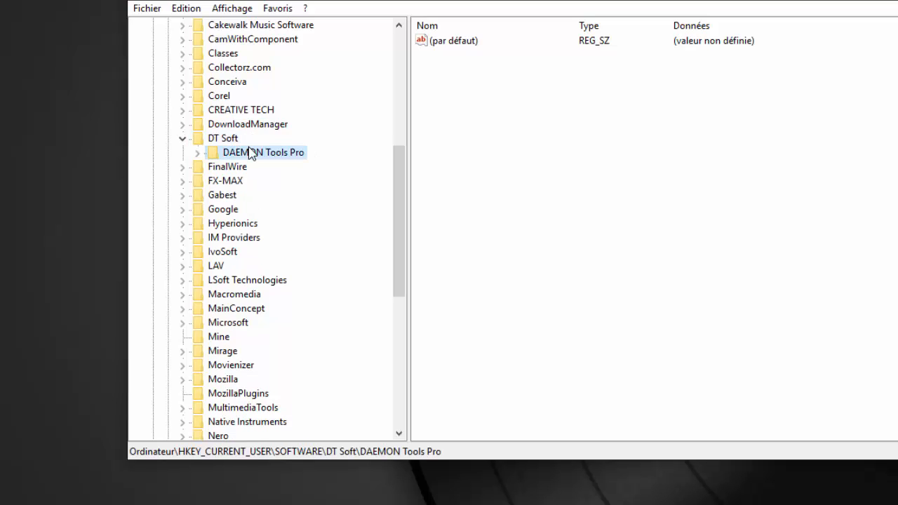
{"action": "left_click", "coordinate": [252, 168]}
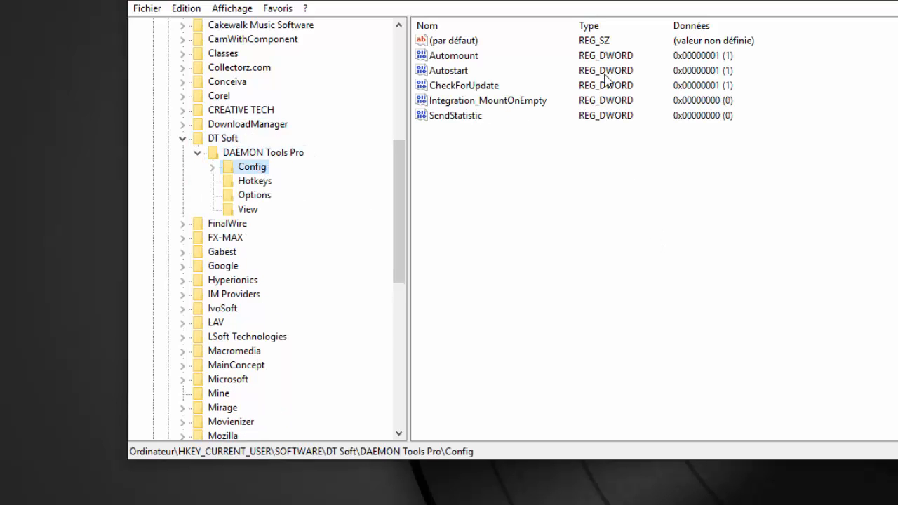
{"action": "left_click", "coordinate": [261, 181]}
{"action": "left_click", "coordinate": [267, 200]}
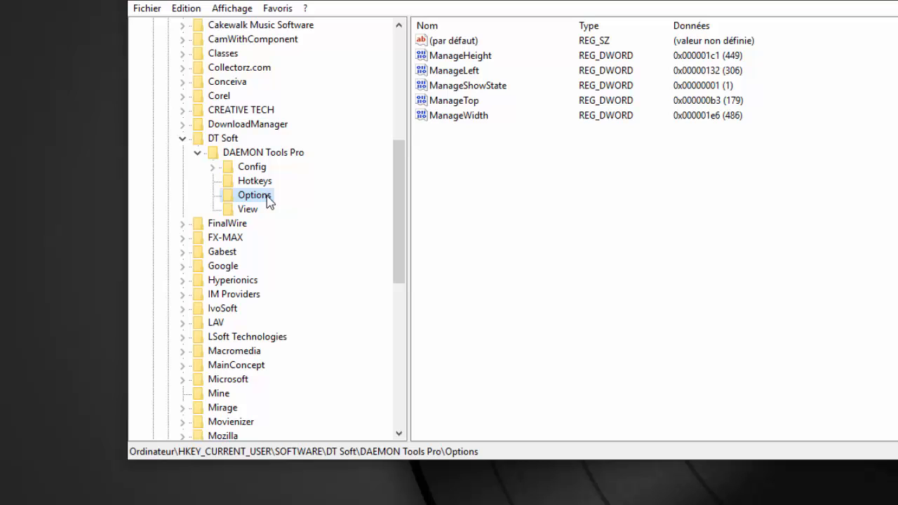
{"action": "left_click", "coordinate": [245, 210]}
{"action": "left_click", "coordinate": [262, 155]}
{"action": "left_click", "coordinate": [182, 139]}
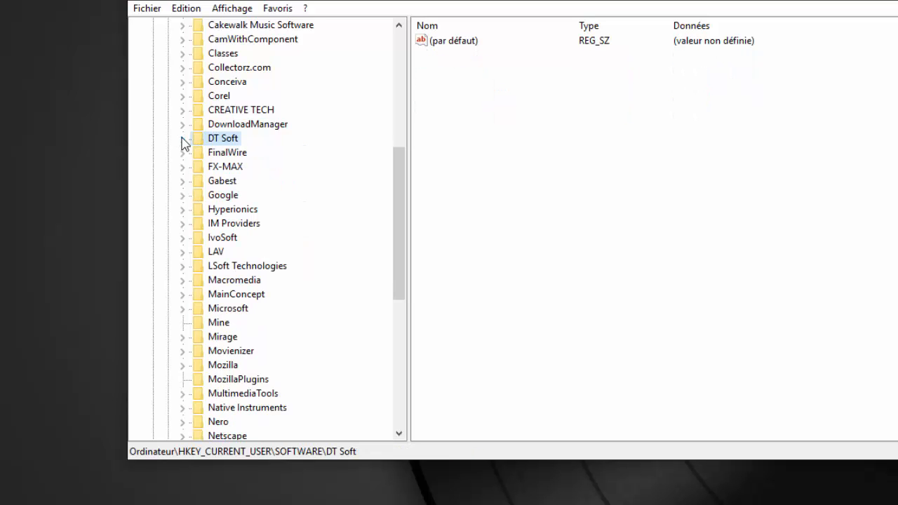
{"action": "scroll", "coordinate": [351, 192], "scroll_direction": "up", "scroll_amount": 7}
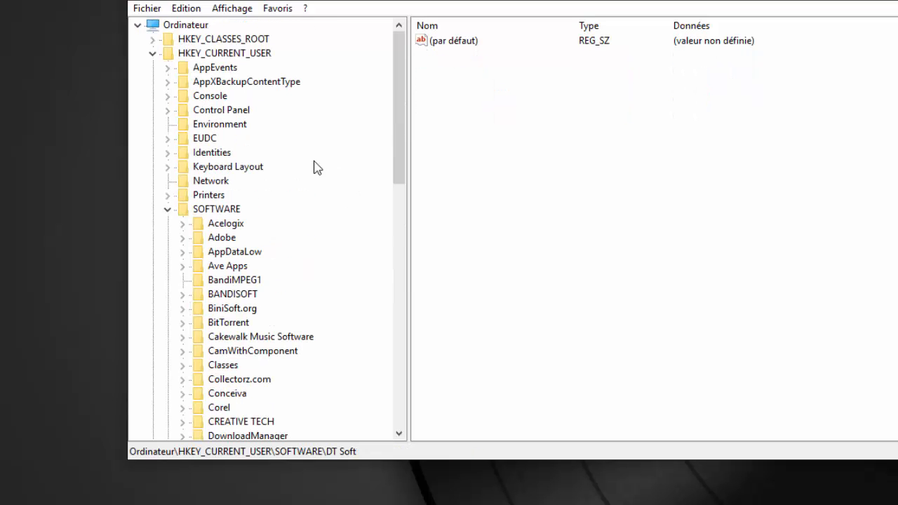
{"action": "left_click", "coordinate": [152, 53]}
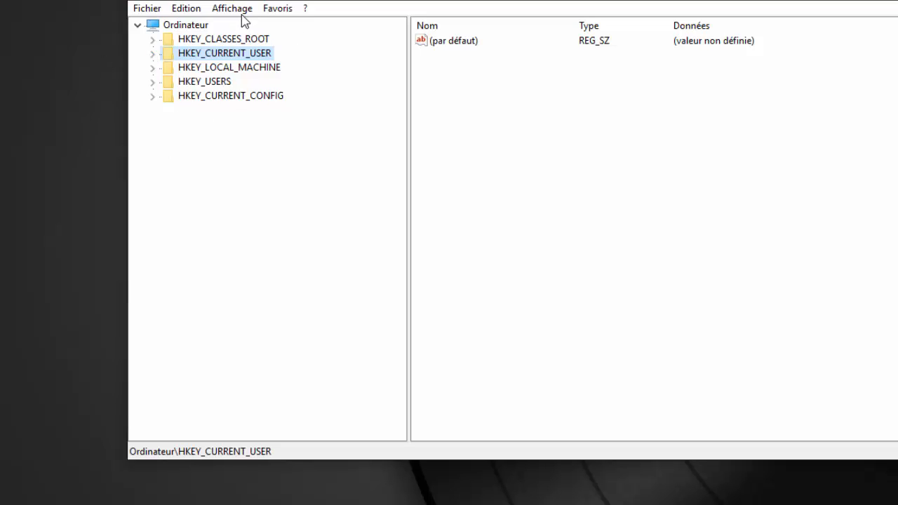
- Add the SOFTWARE key of HKEY_CURRENT_USER to the favourites as "logiciels" and check the favourites list
{"action": "left_click", "coordinate": [277, 11]}
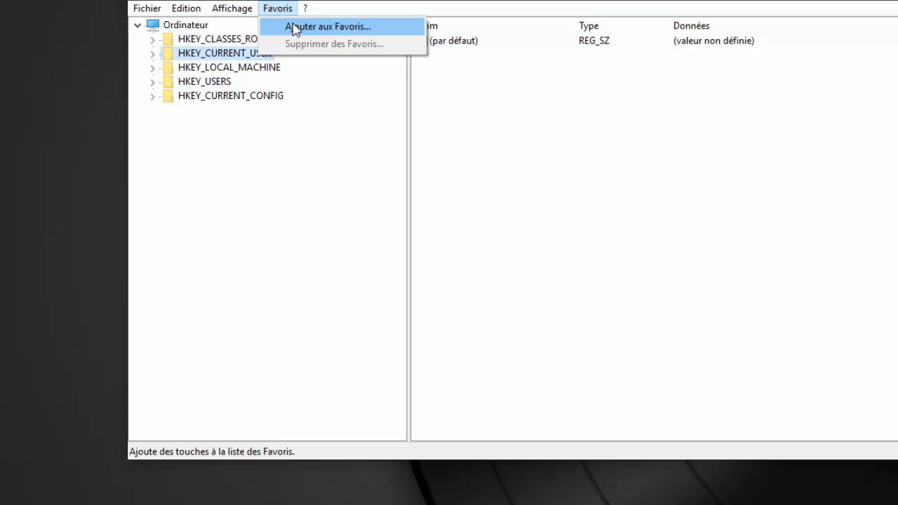
{"action": "left_click", "coordinate": [153, 55]}
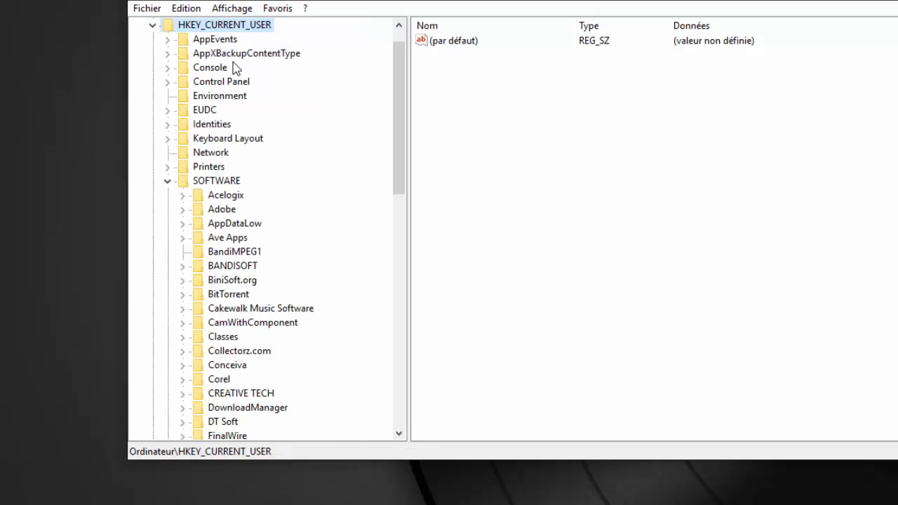
{"action": "left_click", "coordinate": [235, 181]}
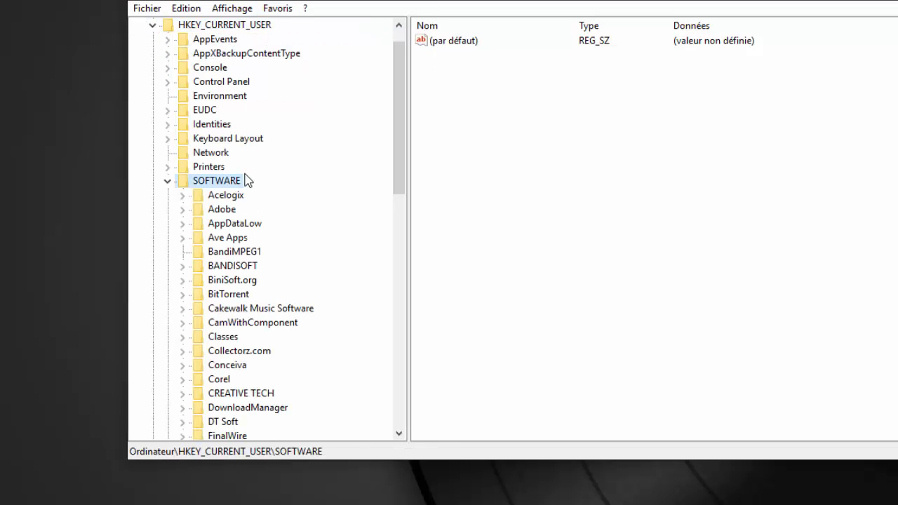
{"action": "left_click", "coordinate": [289, 15]}
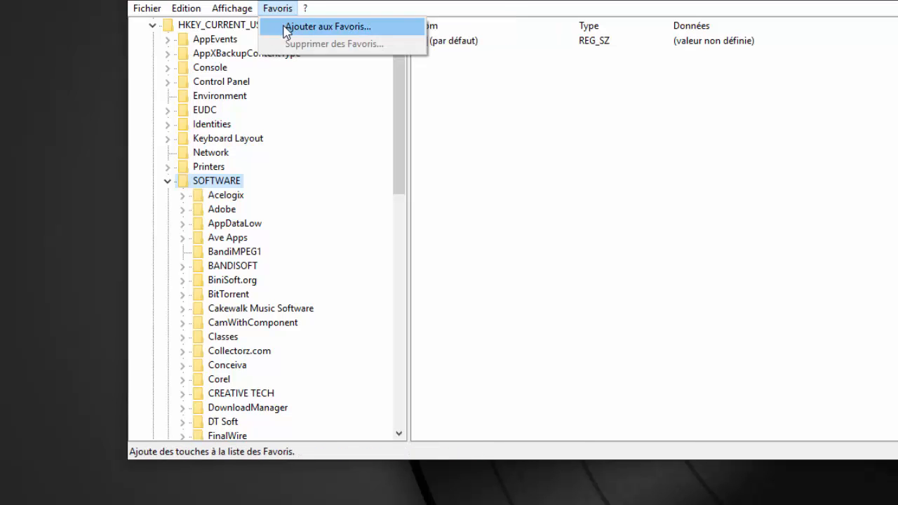
{"action": "left_click", "coordinate": [287, 26]}
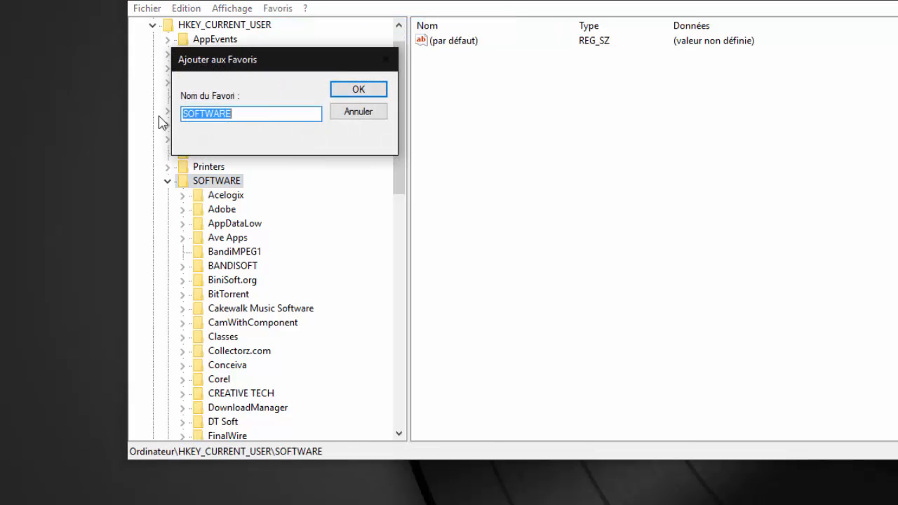
{"action": "key", "text": "BackSpace"}
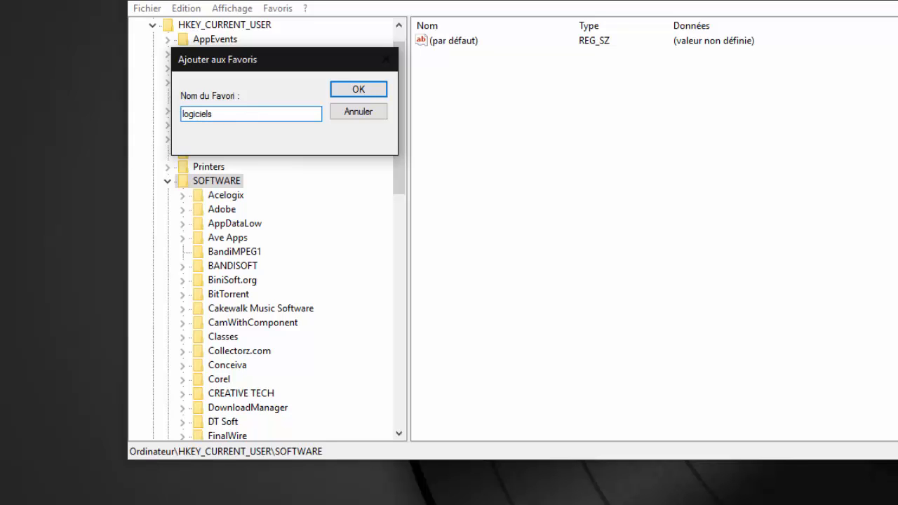
{"action": "left_click", "coordinate": [354, 89]}
{"action": "left_click", "coordinate": [278, 9]}
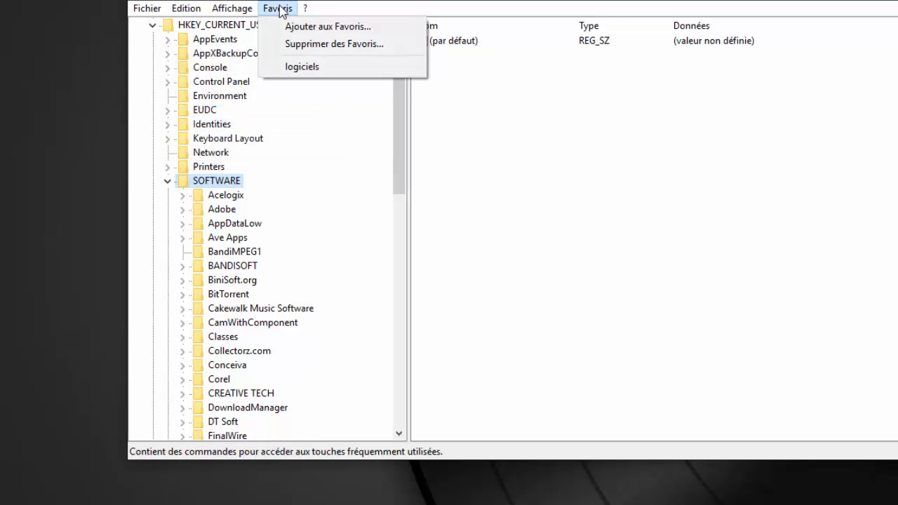
{"action": "left_click", "coordinate": [846, 50]}
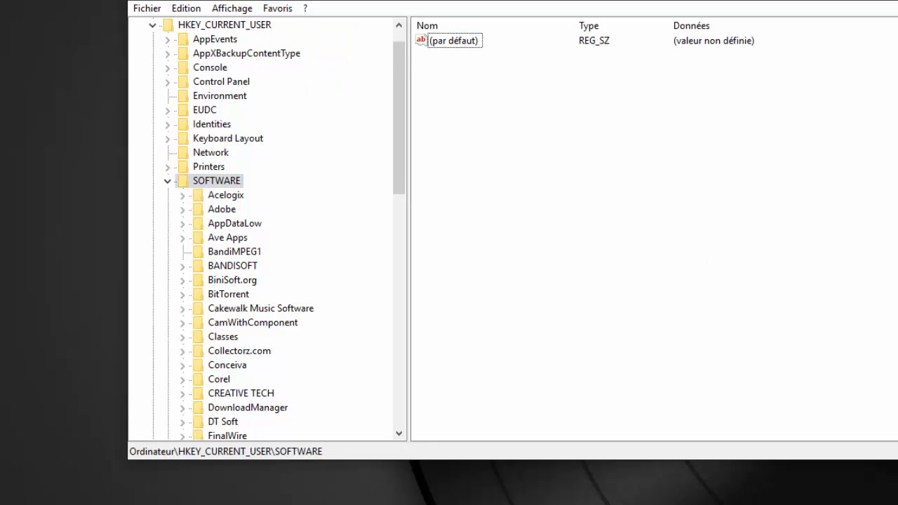
- Collapse the SOFTWARE key, select the Ordinateur root and jump back to SOFTWARE through the "logiciels" favourite
{"action": "left_click", "coordinate": [168, 181]}
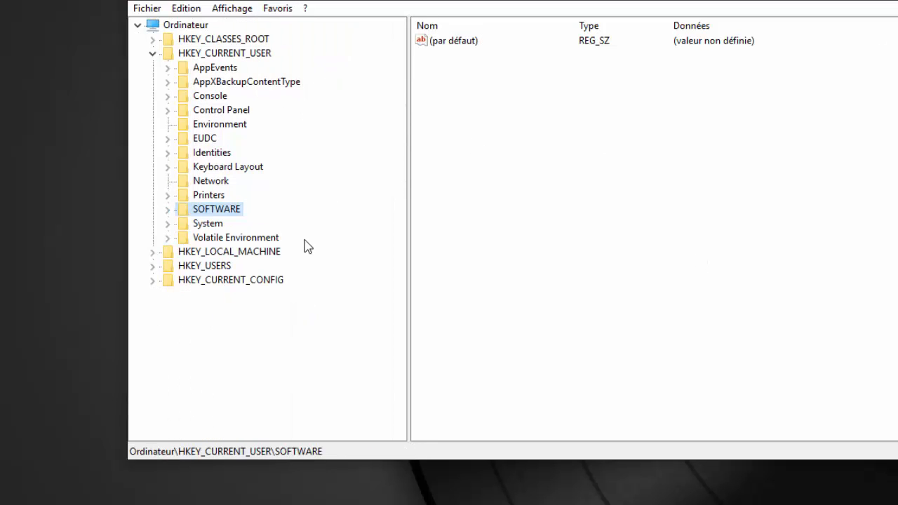
{"action": "left_click", "coordinate": [208, 24]}
{"action": "left_click", "coordinate": [272, 9]}
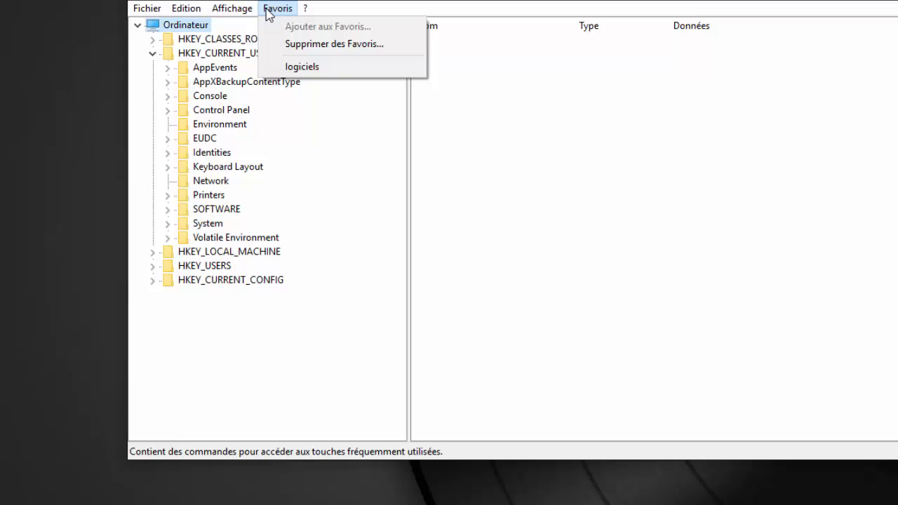
{"action": "left_click", "coordinate": [303, 68]}
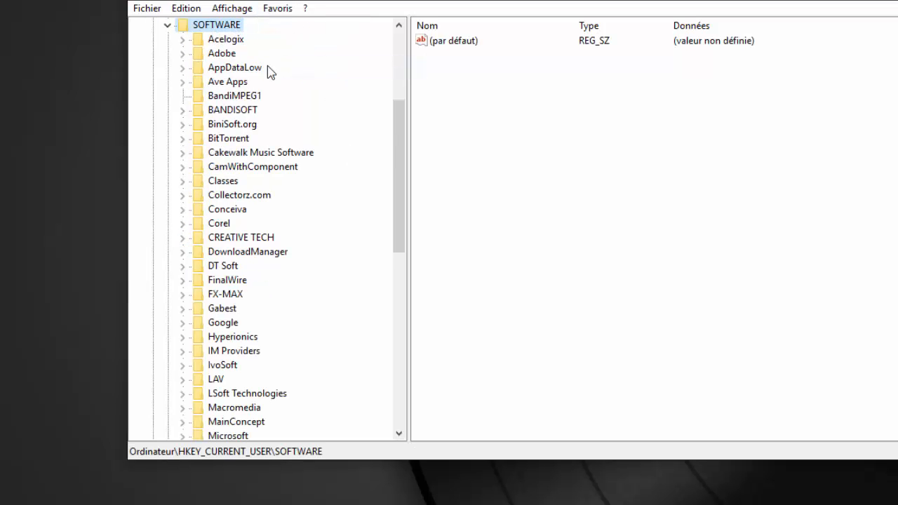
- Select the Acelogix subkey, check the favourites list and look through the other keys under SOFTWARE
{"action": "scroll", "coordinate": [269, 70], "scroll_direction": "up", "scroll_amount": 1}
{"action": "left_click", "coordinate": [226, 83]}
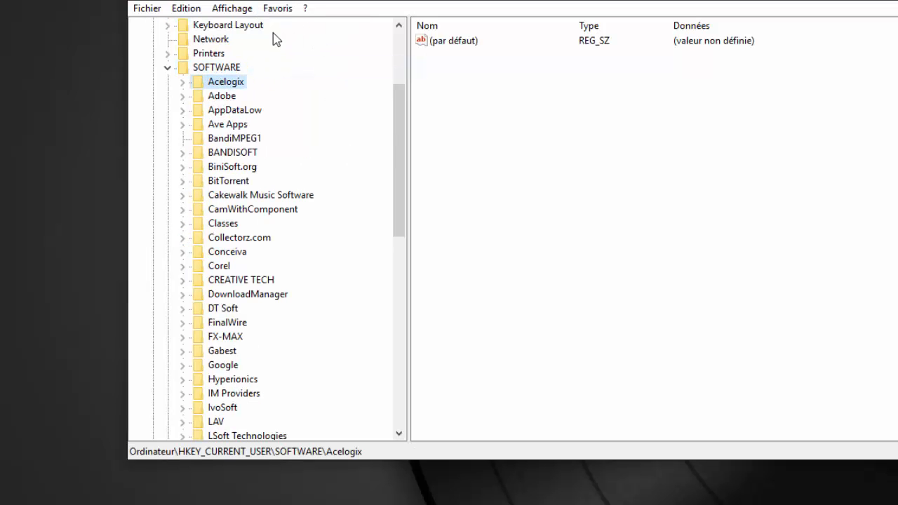
{"action": "left_click", "coordinate": [278, 9]}
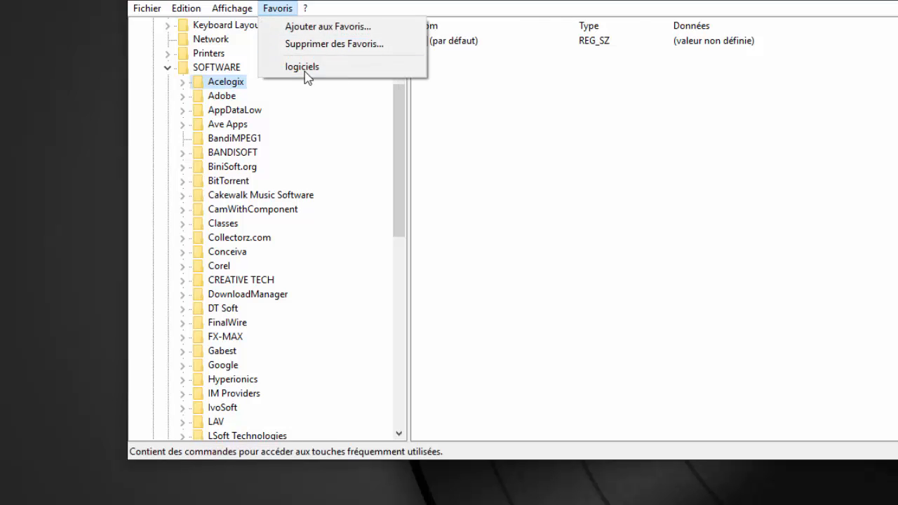
{"action": "left_click", "coordinate": [561, 193]}
{"action": "scroll", "coordinate": [271, 267], "scroll_direction": "down", "scroll_amount": 5}
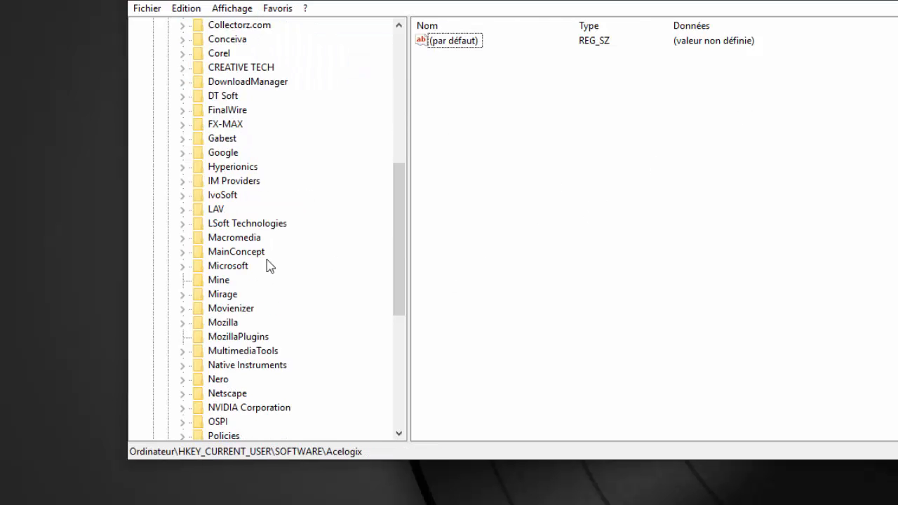
{"action": "scroll", "coordinate": [270, 266], "scroll_direction": "down", "scroll_amount": 7}
{"action": "scroll", "coordinate": [270, 266], "scroll_direction": "up", "scroll_amount": 15}
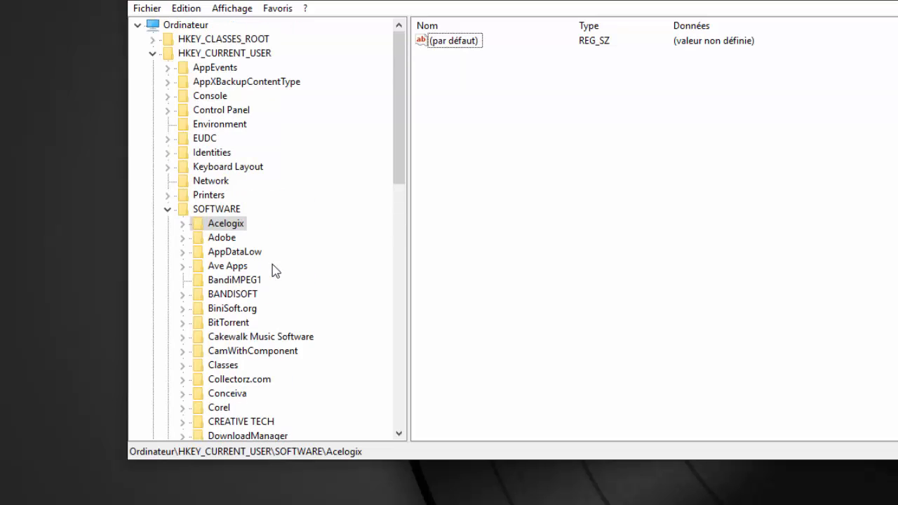
- Collapse the SOFTWARE and HKEY_CURRENT_USER keys and select the Ordinateur root
{"action": "left_click", "coordinate": [168, 210]}
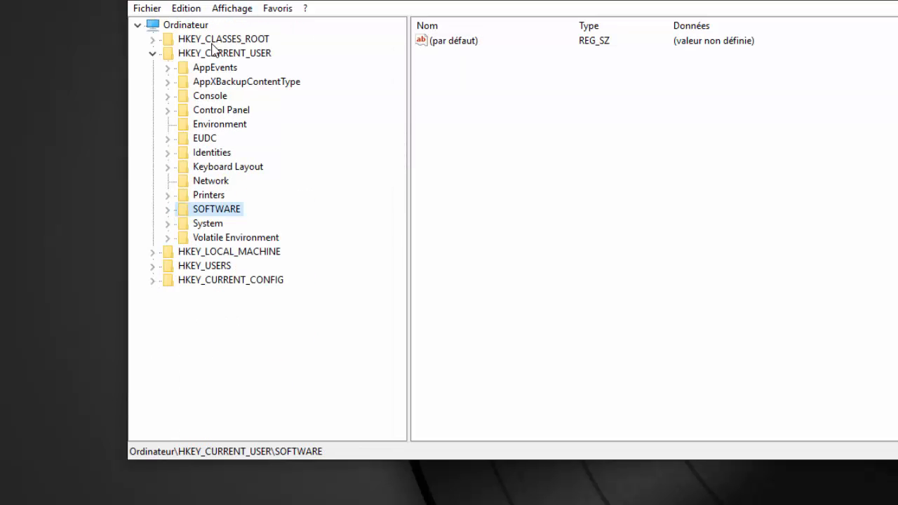
{"action": "left_click", "coordinate": [189, 26]}
{"action": "left_click", "coordinate": [152, 54]}
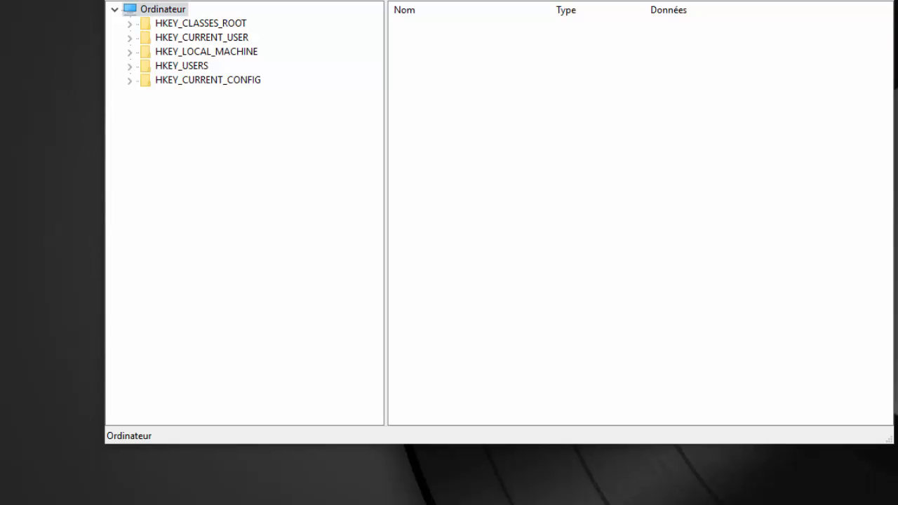
{"action": "right_click", "coordinate": [1, 67]}
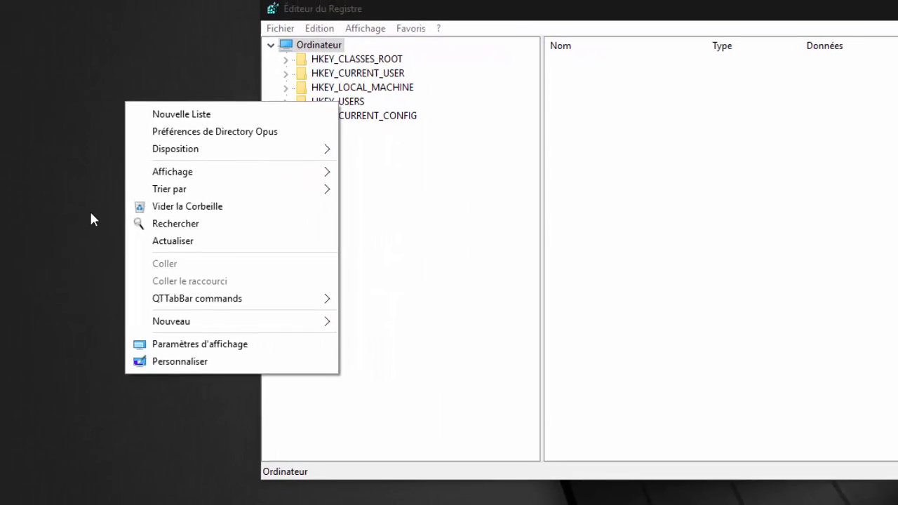
{"action": "left_click", "coordinate": [89, 210]}
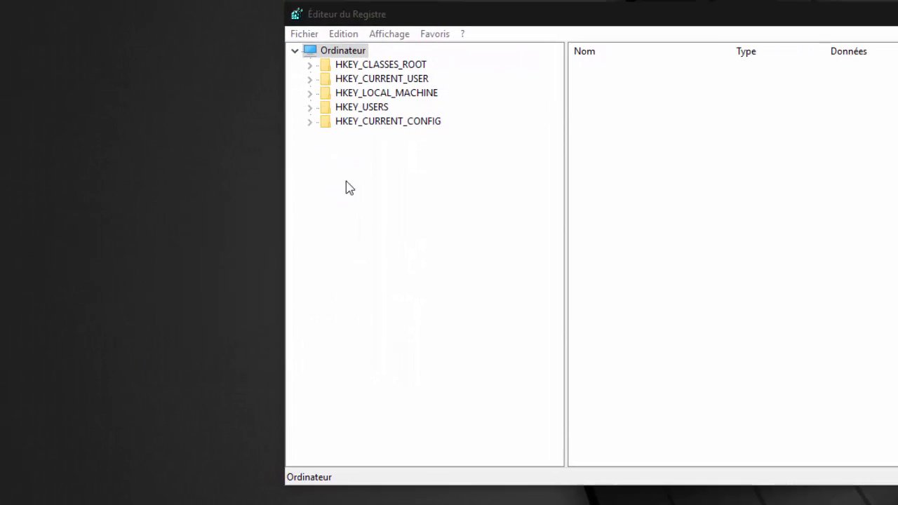
- Expand HKEY_CLASSES_ROOT and search the registry for "directory" in keys, values and data
{"action": "left_click", "coordinate": [309, 64]}
{"action": "left_click", "coordinate": [343, 35]}
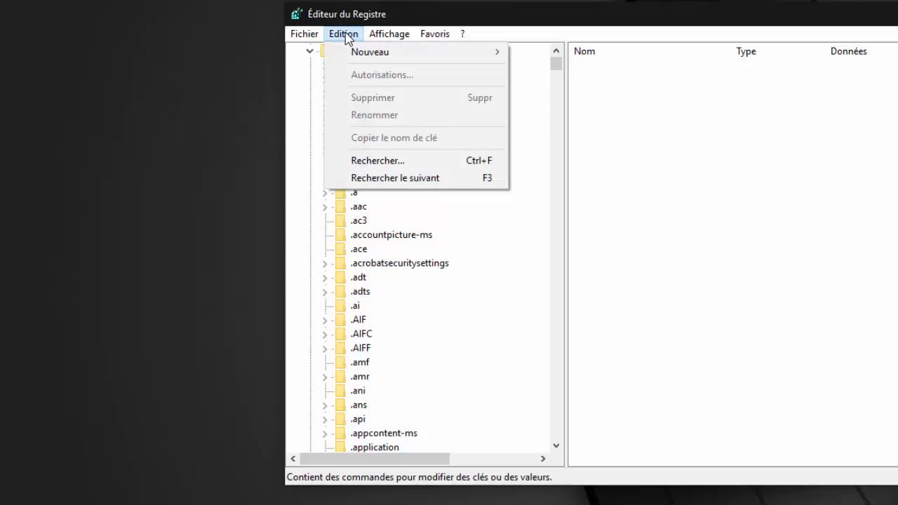
{"action": "left_click", "coordinate": [374, 163]}
{"action": "type", "text": "di"}
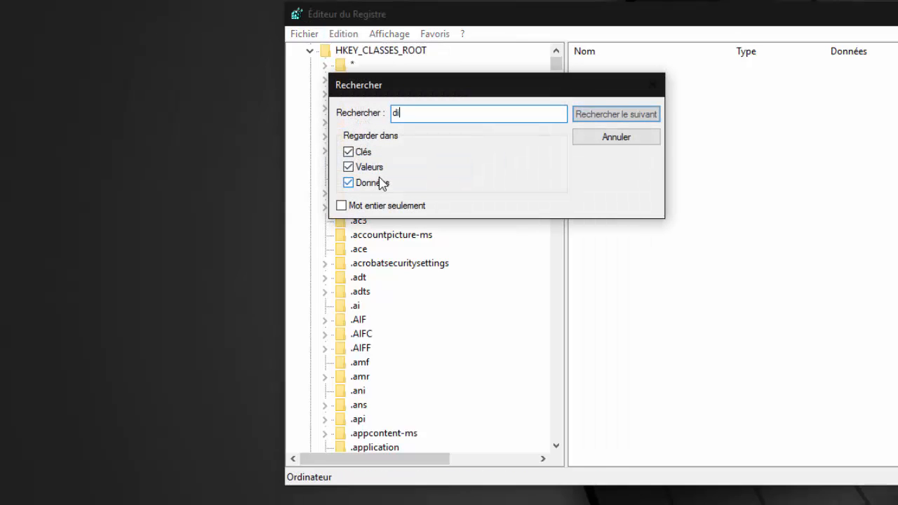
{"action": "type", "text": "rectory"}
{"action": "left_click_drag", "start_coordinate": [393, 85], "coordinate": [423, 193]}
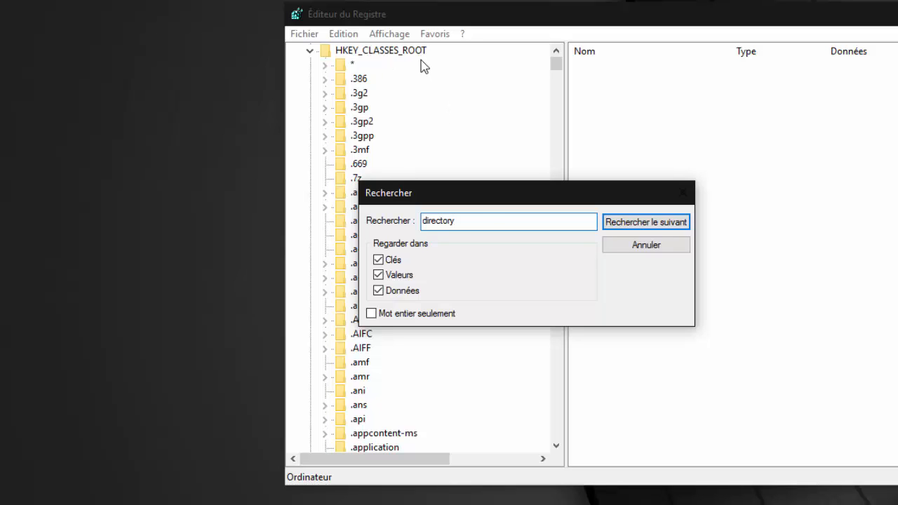
{"action": "right_click", "coordinate": [215, 198]}
{"action": "left_click", "coordinate": [105, 262]}
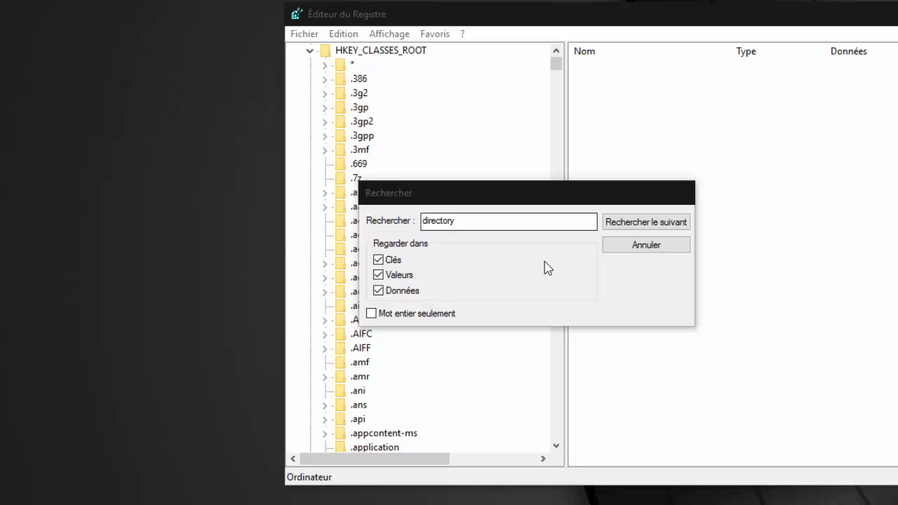
{"action": "left_click", "coordinate": [613, 232]}
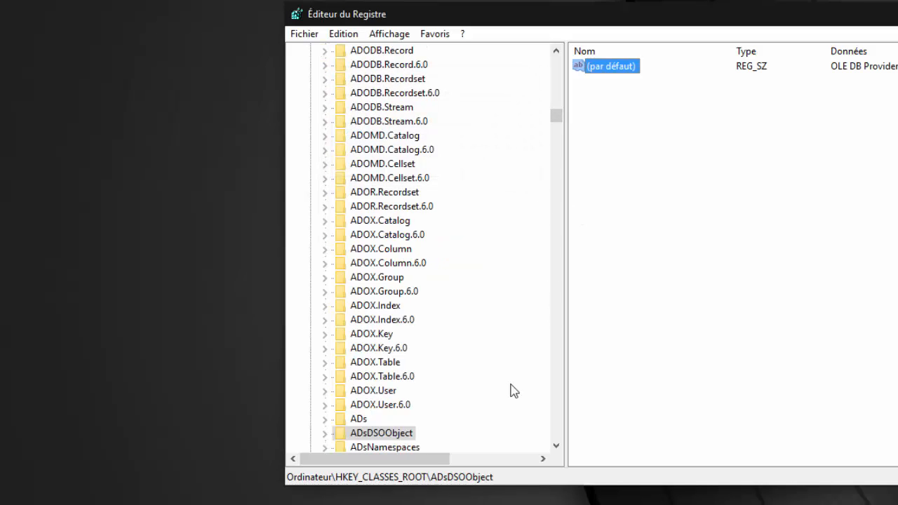
- Go to the Directory key under HKEY_CLASSES_ROOT and expand it
{"action": "left_click", "coordinate": [377, 82]}
{"action": "type", "text": "dir"}
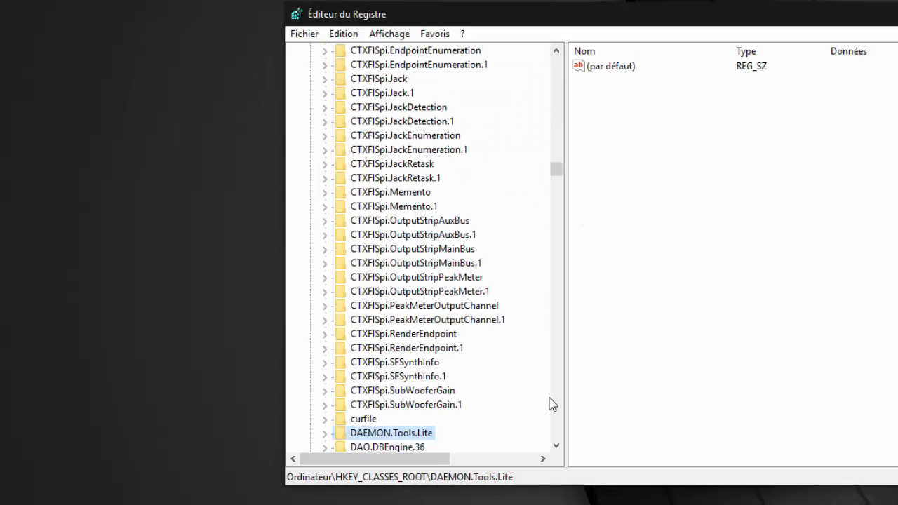
{"action": "type", "text": "ectory"}
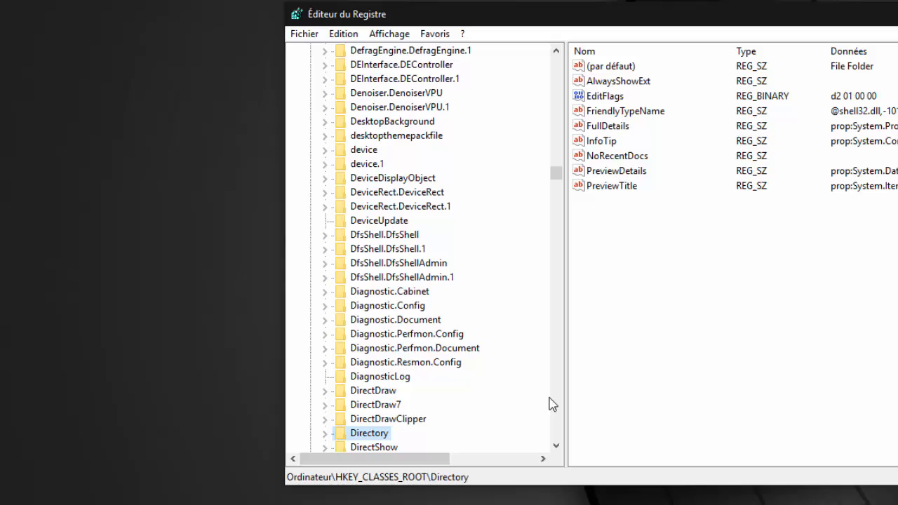
{"action": "double_click", "coordinate": [385, 435]}
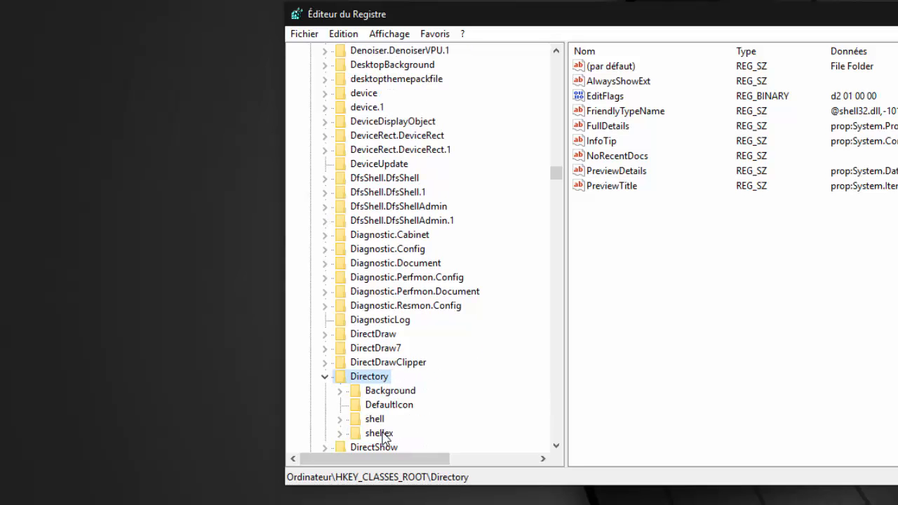
- Expand the Background subkey of Directory and the shell key inside it
{"action": "double_click", "coordinate": [401, 390]}
{"action": "left_click", "coordinate": [391, 408]}
{"action": "double_click", "coordinate": [348, 410]}
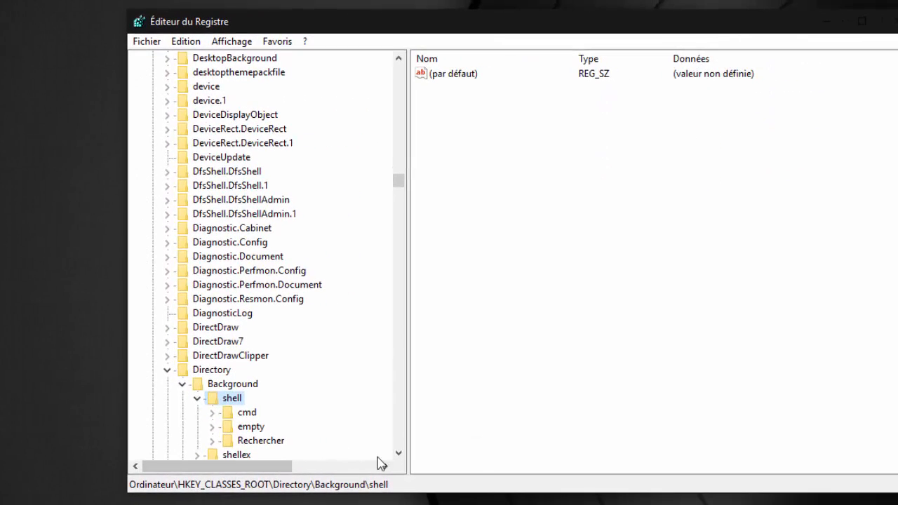
{"action": "left_click", "coordinate": [514, 447]}
{"action": "left_click", "coordinate": [514, 448]}
{"action": "left_click", "coordinate": [513, 447]}
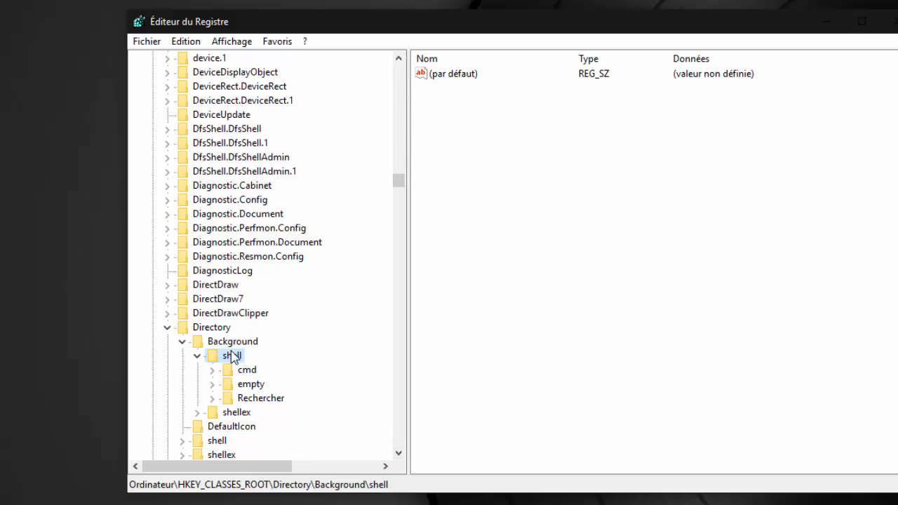
{"action": "right_click", "coordinate": [1, 372]}
{"action": "left_click", "coordinate": [1, 372]}
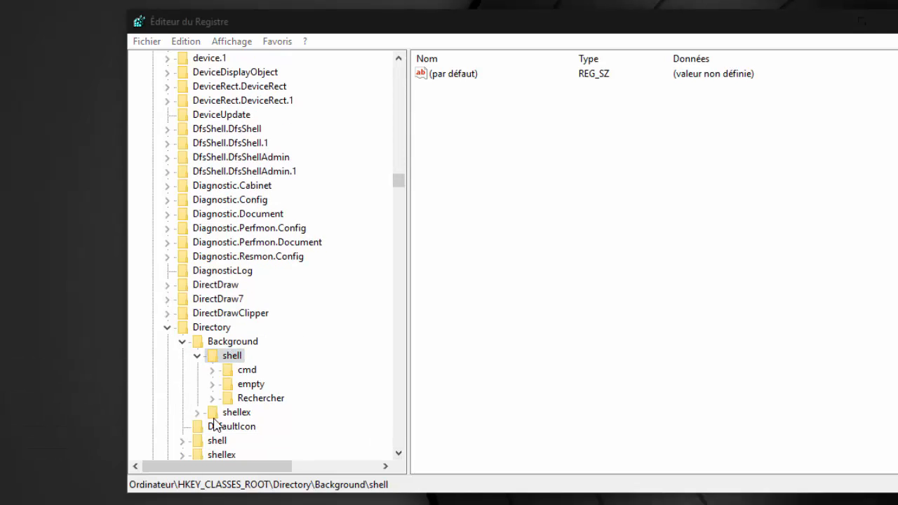
- Create a new key named "Explorer" under Directory\Background\shell
{"action": "left_click", "coordinate": [242, 357]}
{"action": "right_click", "coordinate": [241, 358]}
{"action": "mouse_move", "coordinate": [331, 385]}
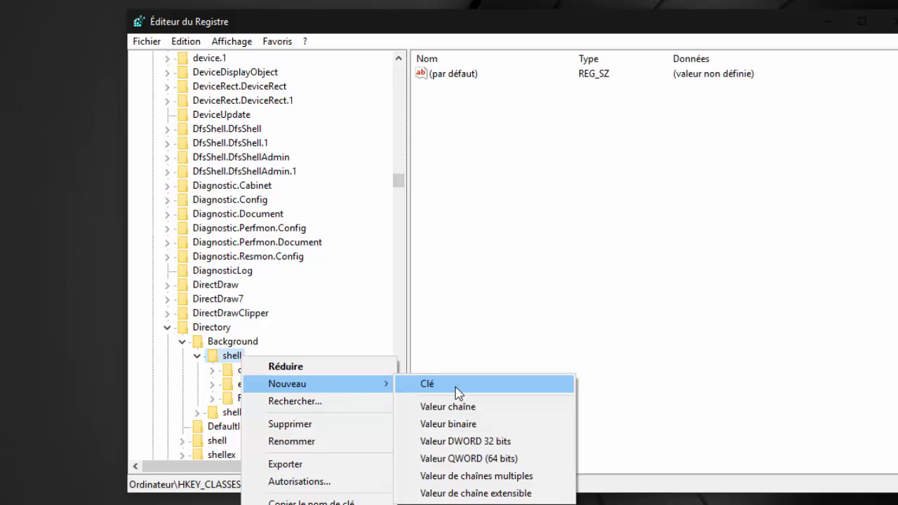
{"action": "left_click", "coordinate": [456, 391]}
{"action": "type", "text": "E"}
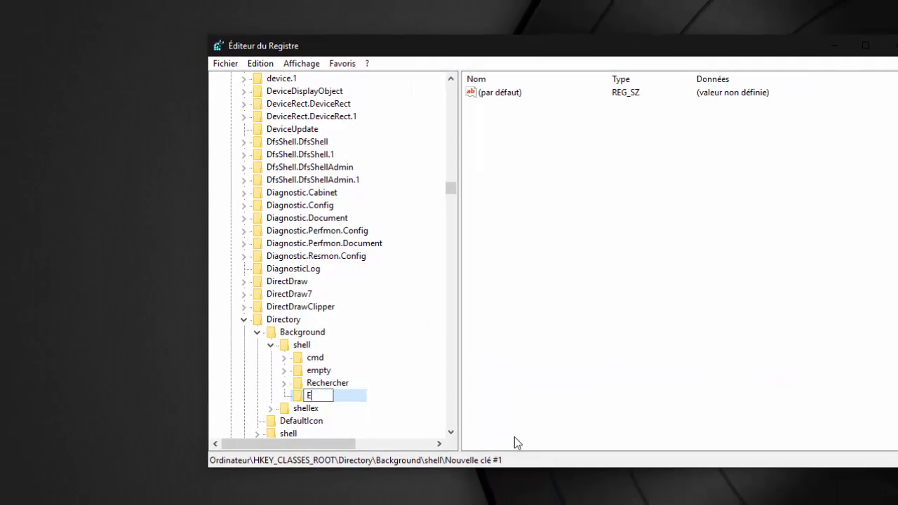
{"action": "type", "text": "xplorer"}
{"action": "key", "text": "Return"}
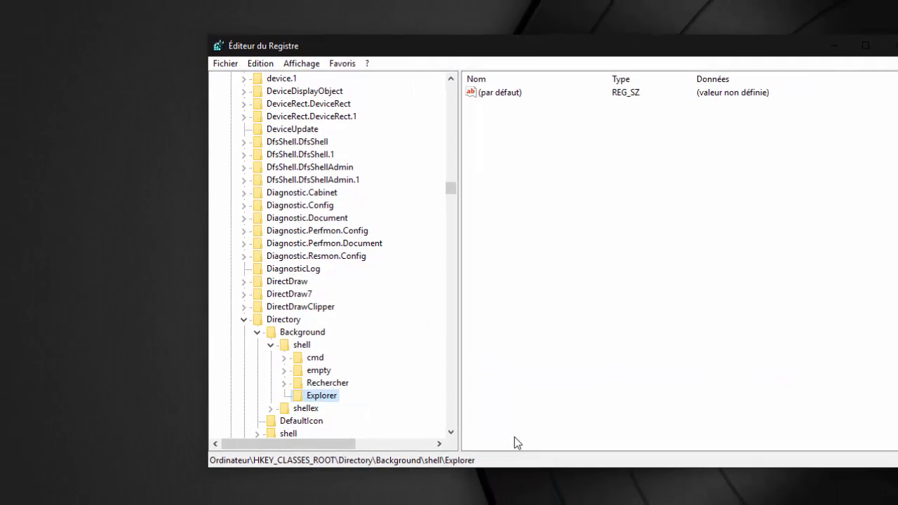
- Create a subkey named "command" under the Explorer key
{"action": "right_click", "coordinate": [550, 219]}
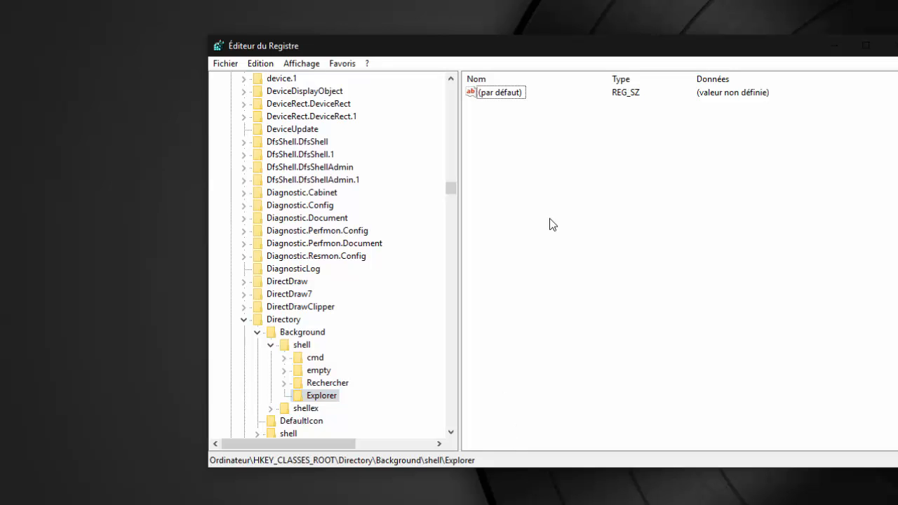
{"action": "left_click", "coordinate": [329, 398]}
{"action": "right_click", "coordinate": [331, 399]}
{"action": "mouse_move", "coordinate": [381, 421]}
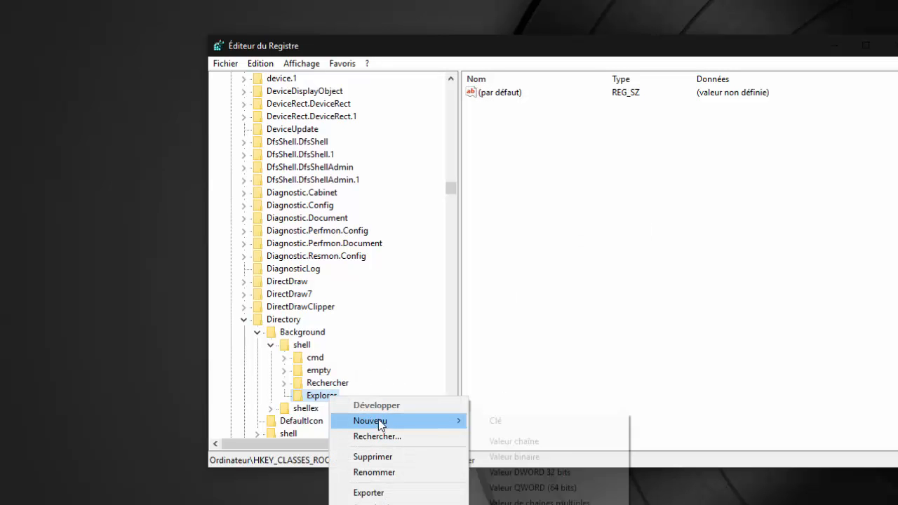
{"action": "left_click", "coordinate": [494, 422]}
{"action": "type", "text": "com"}
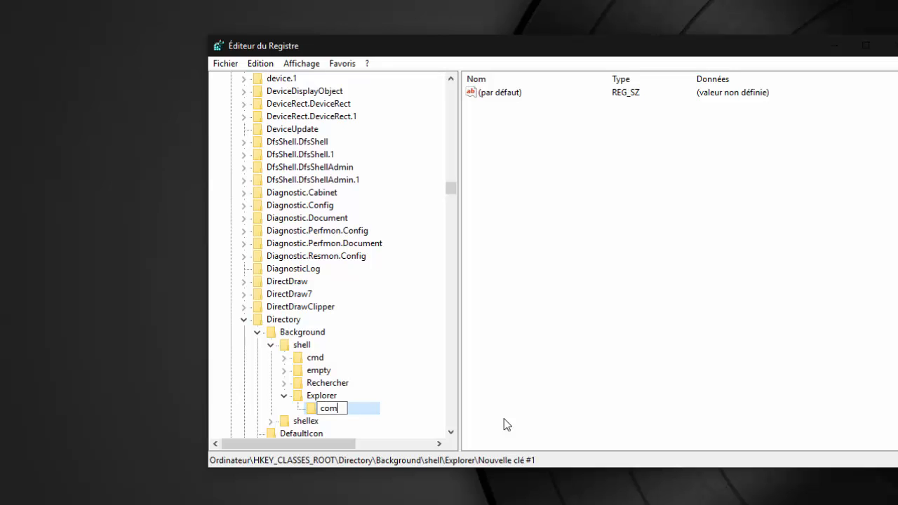
{"action": "type", "text": "mand"}
{"action": "key", "text": "Return"}
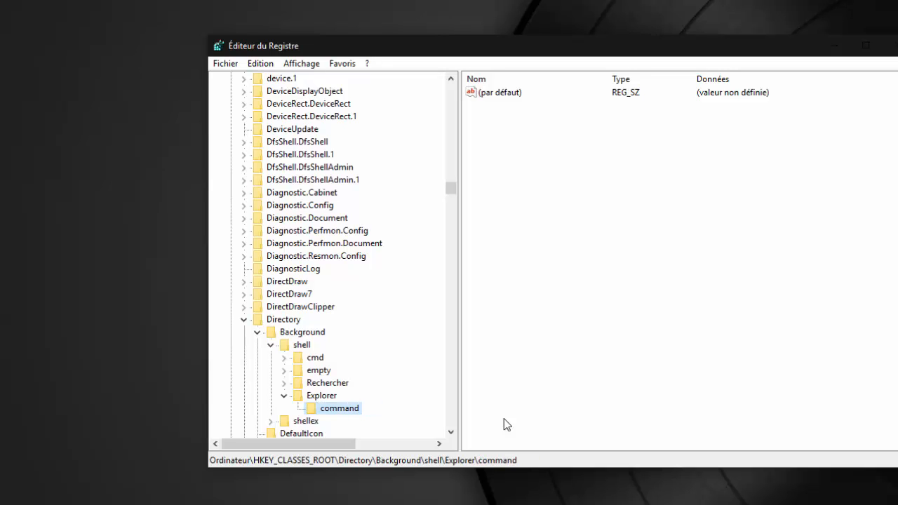
- Set the command key's default value to C:\windows\explorer.exe, and test the Explorer entry in the desktop's context menu
{"action": "double_click", "coordinate": [496, 94]}
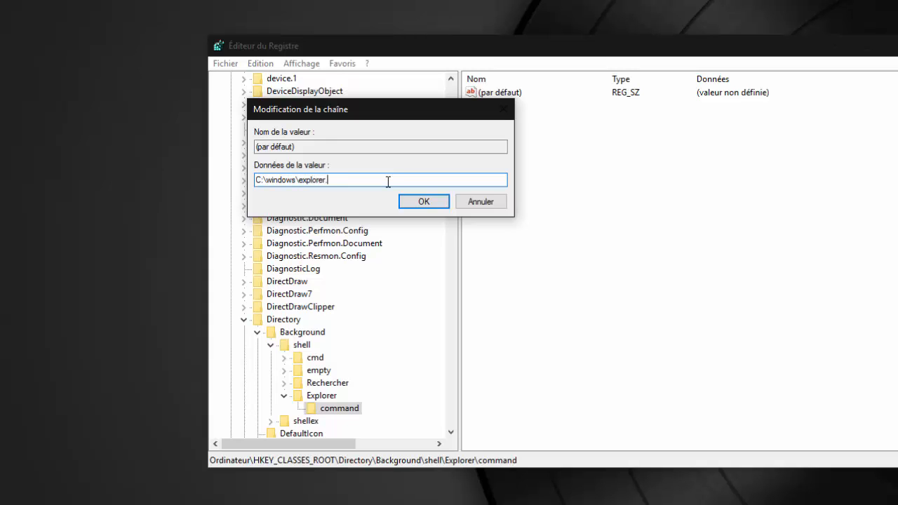
{"action": "left_click", "coordinate": [425, 203]}
{"action": "right_click", "coordinate": [33, 124]}
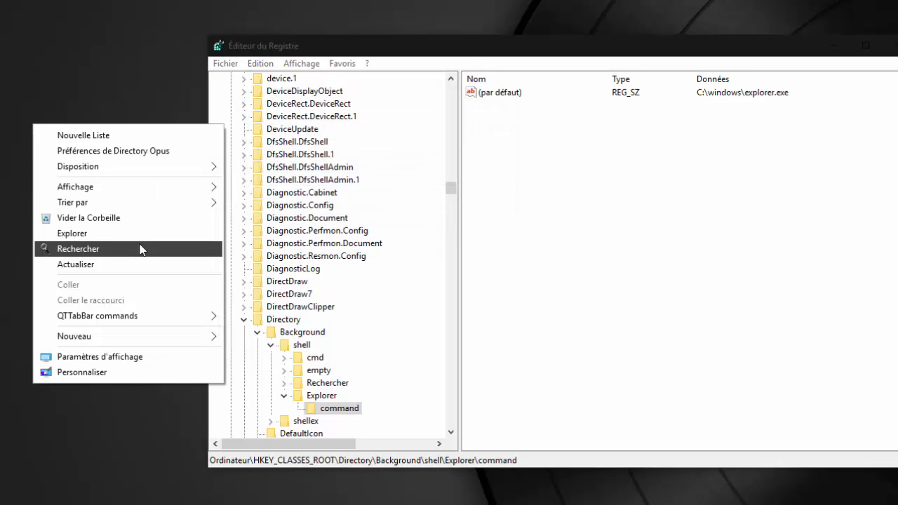
{"action": "left_click", "coordinate": [110, 236]}
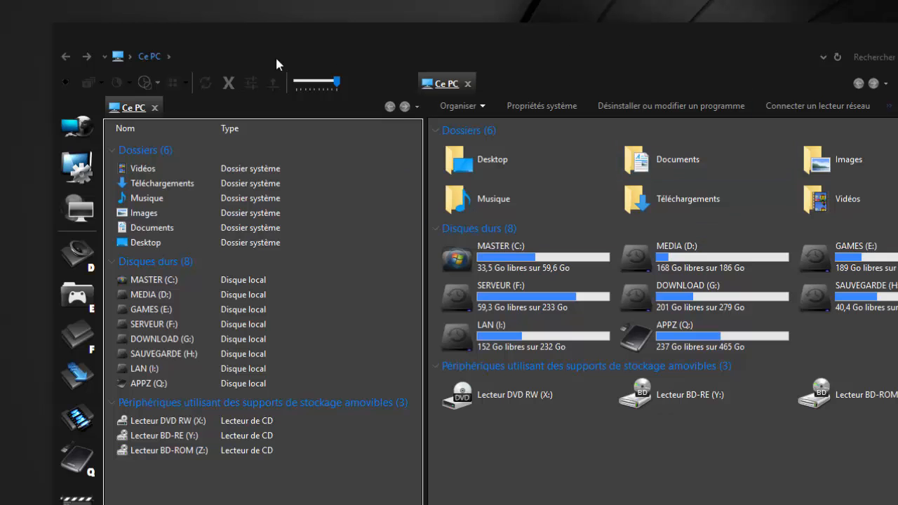
{"action": "key", "text": "alt+F4"}
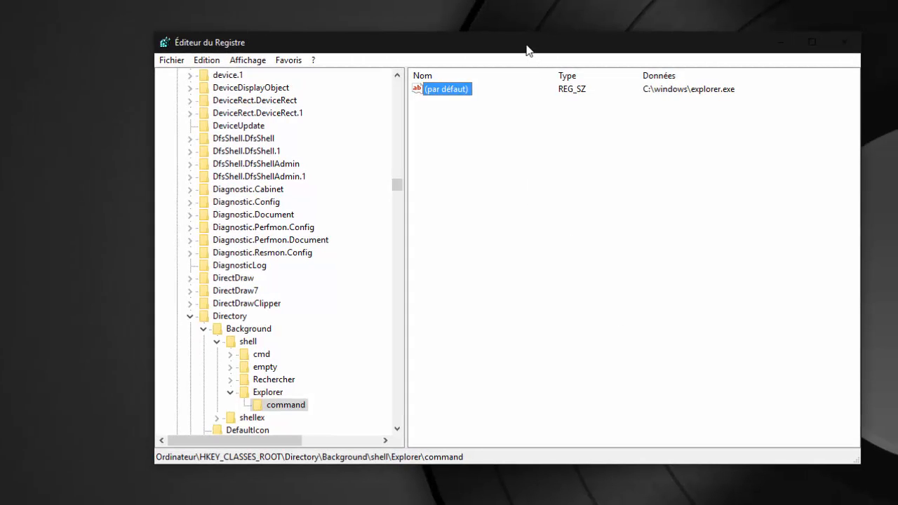
- Export the HKEY_CLASSES_ROOT\Directory branch to the desktop (Bureau) as a .reg file named "directory"
{"action": "left_click_drag", "start_coordinate": [527, 49], "coordinate": [547, 17]}
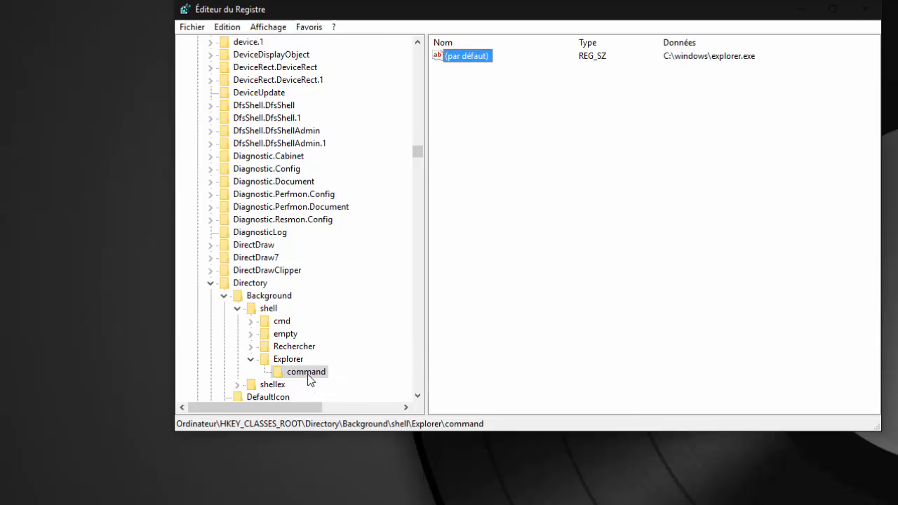
{"action": "right_click", "coordinate": [258, 287]}
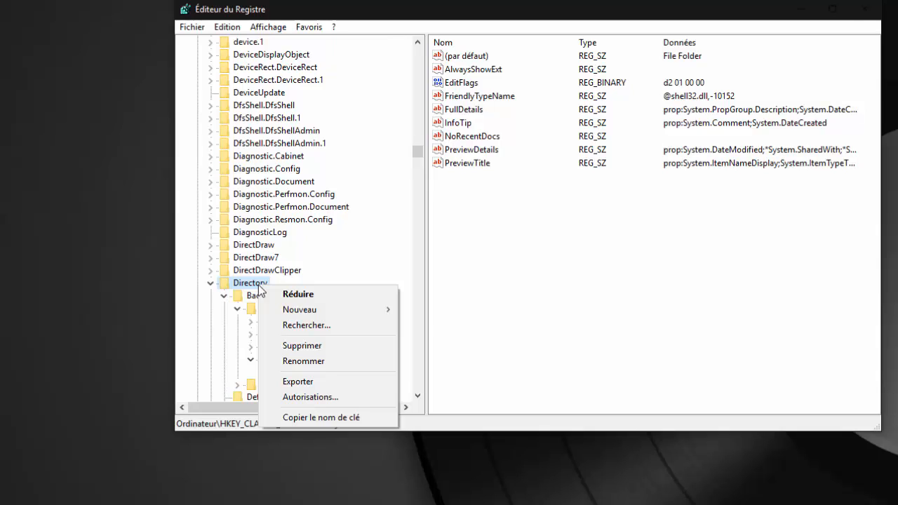
{"action": "left_click", "coordinate": [307, 385]}
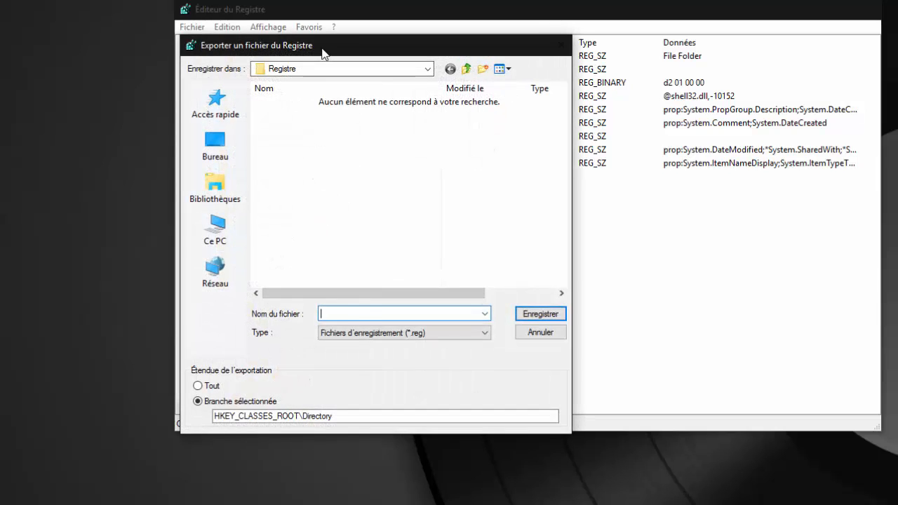
{"action": "left_click_drag", "start_coordinate": [322, 53], "coordinate": [554, 88]}
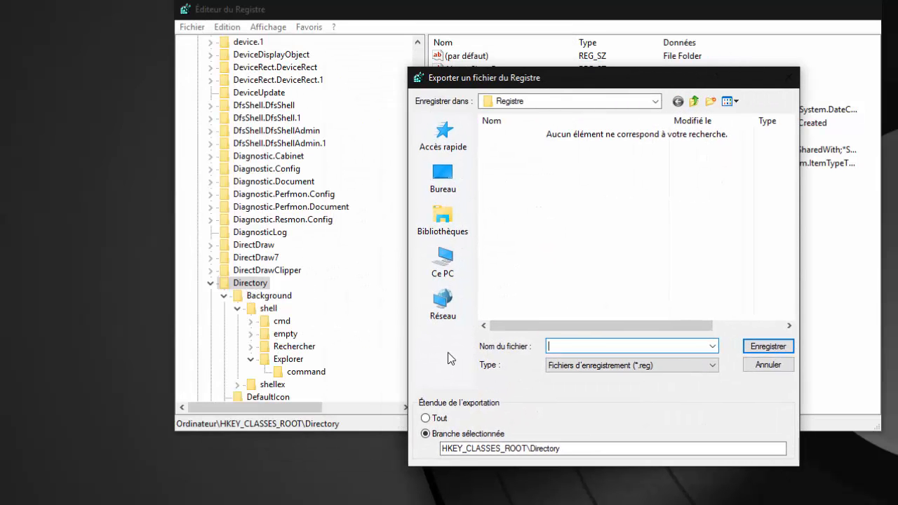
{"action": "left_click", "coordinate": [457, 177]}
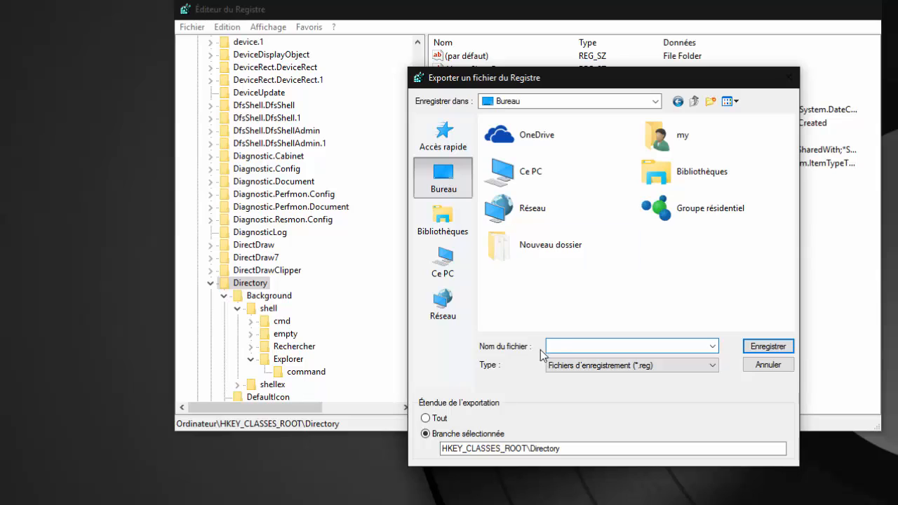
{"action": "left_click", "coordinate": [563, 346]}
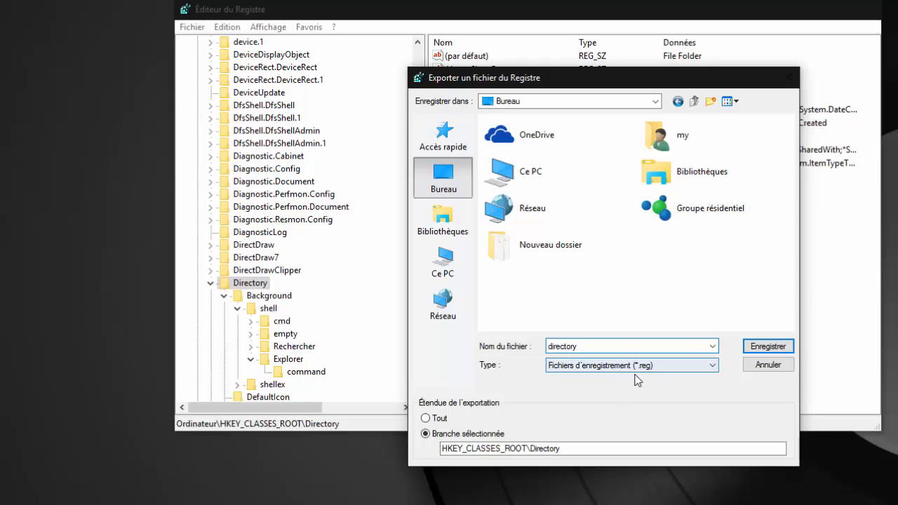
{"action": "left_click", "coordinate": [768, 346]}
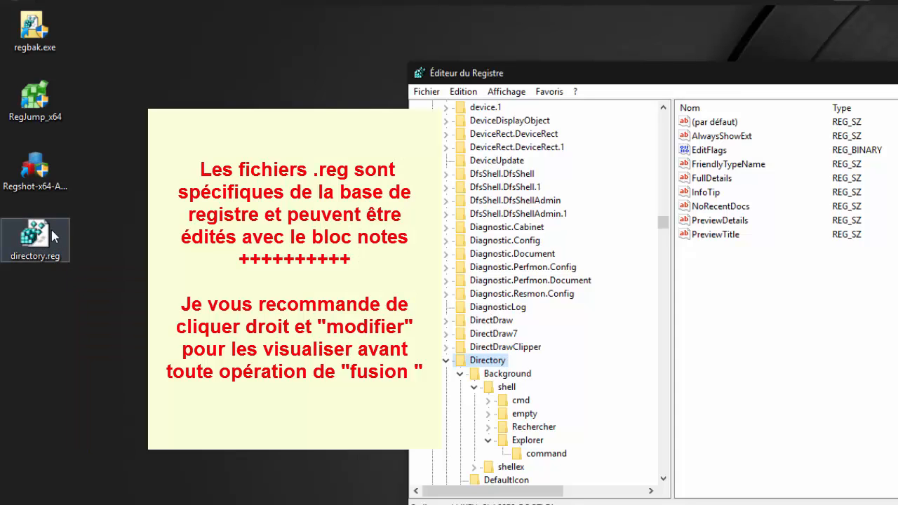
- Open the exported directory.reg file from the desktop for editing and look through its contents
{"action": "left_click", "coordinate": [35, 239]}
{"action": "mouse_move", "coordinate": [29, 240]}
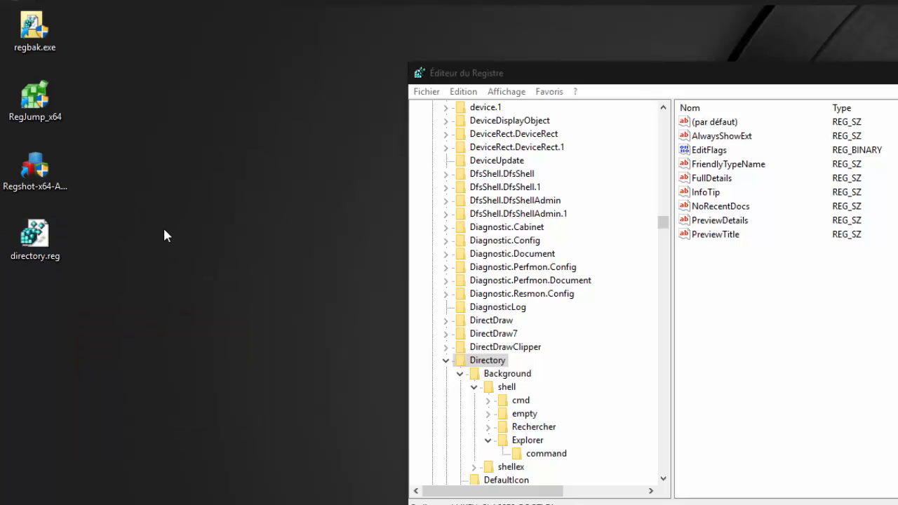
{"action": "right_click", "coordinate": [38, 234]}
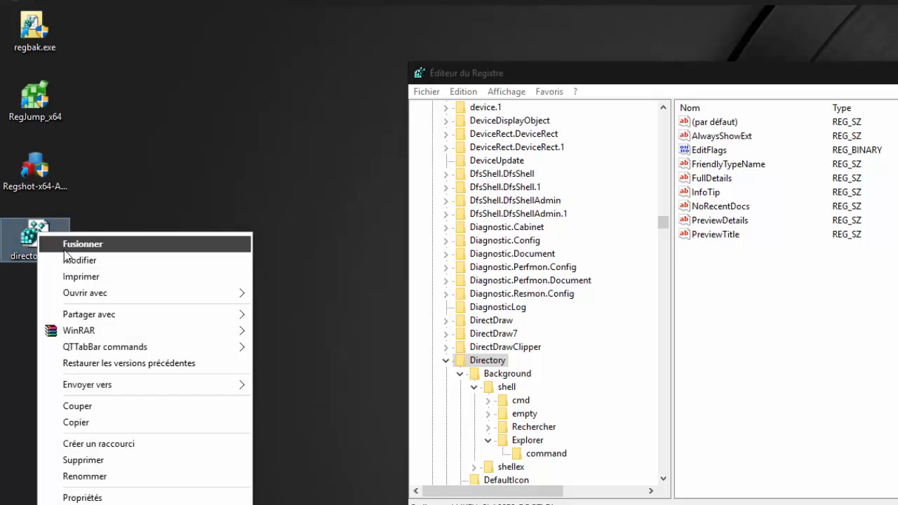
{"action": "left_click", "coordinate": [65, 259]}
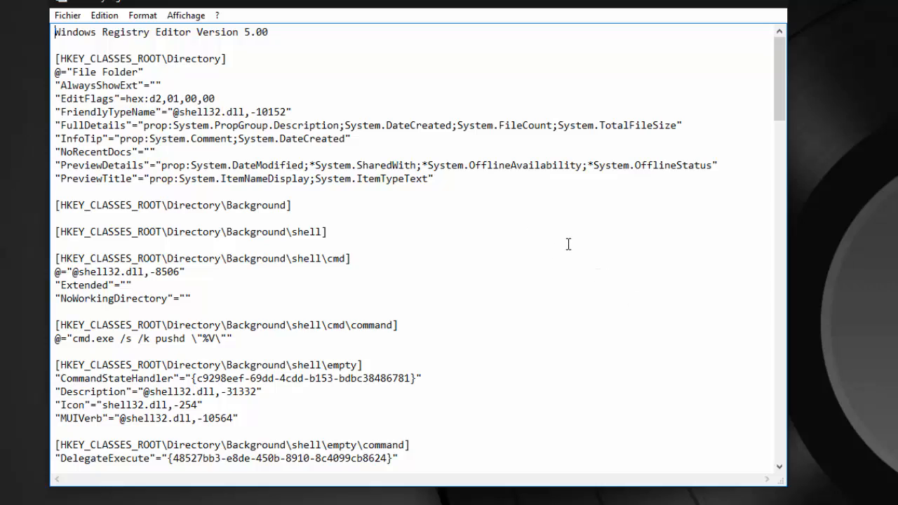
{"action": "scroll", "coordinate": [568, 244], "scroll_direction": "down", "scroll_amount": 20}
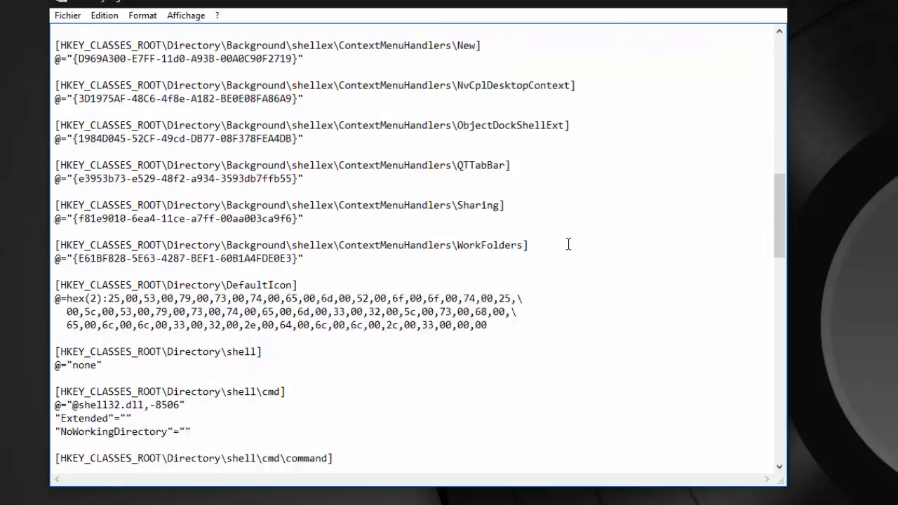
{"action": "scroll", "coordinate": [570, 247], "scroll_direction": "down", "scroll_amount": 18}
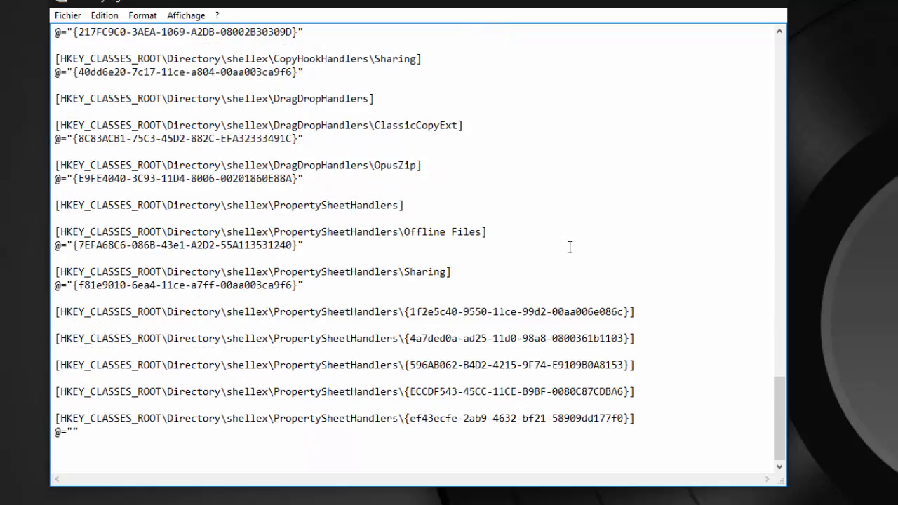
{"action": "scroll", "coordinate": [570, 247], "scroll_direction": "up", "scroll_amount": 20}
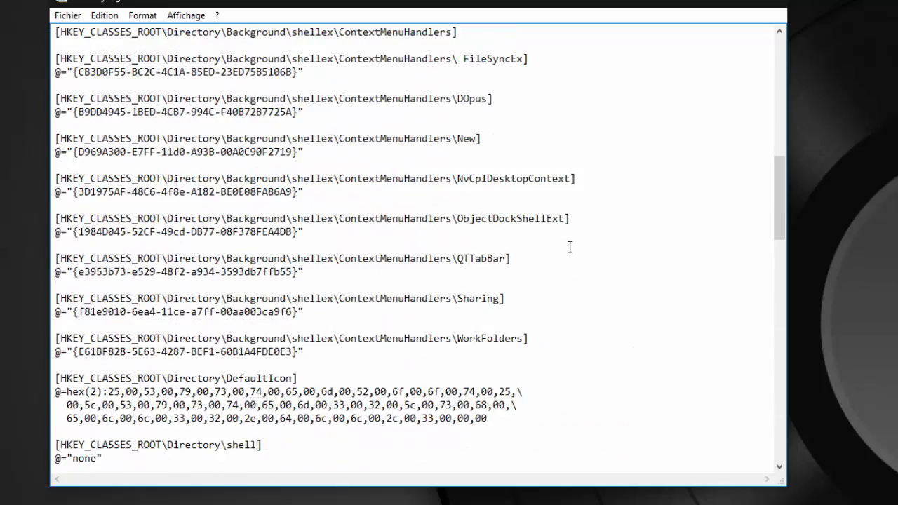
- Examine the Background\shell\Explorer key, its command subkey and the C:\\windows\\explorer.exe value in directory.reg
{"action": "scroll", "coordinate": [569, 247], "scroll_direction": "up", "scroll_amount": 6}
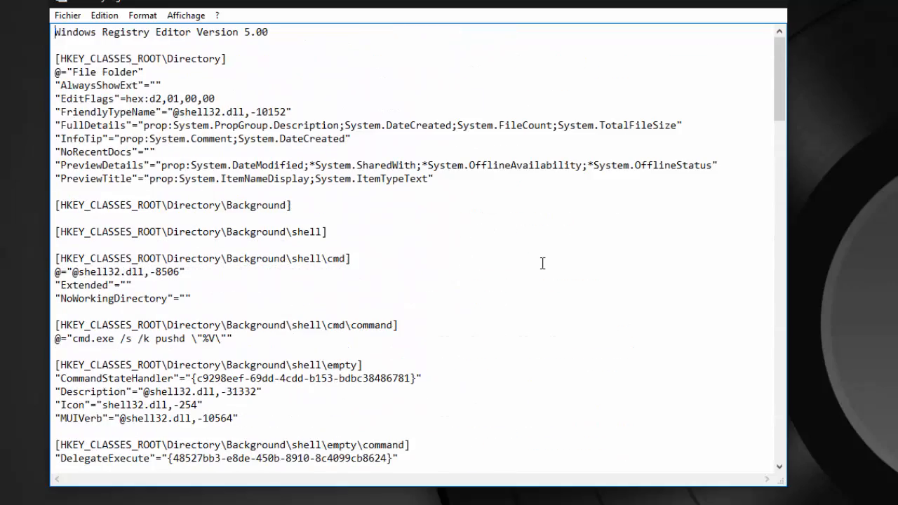
{"action": "scroll", "coordinate": [541, 261], "scroll_direction": "down", "scroll_amount": 3}
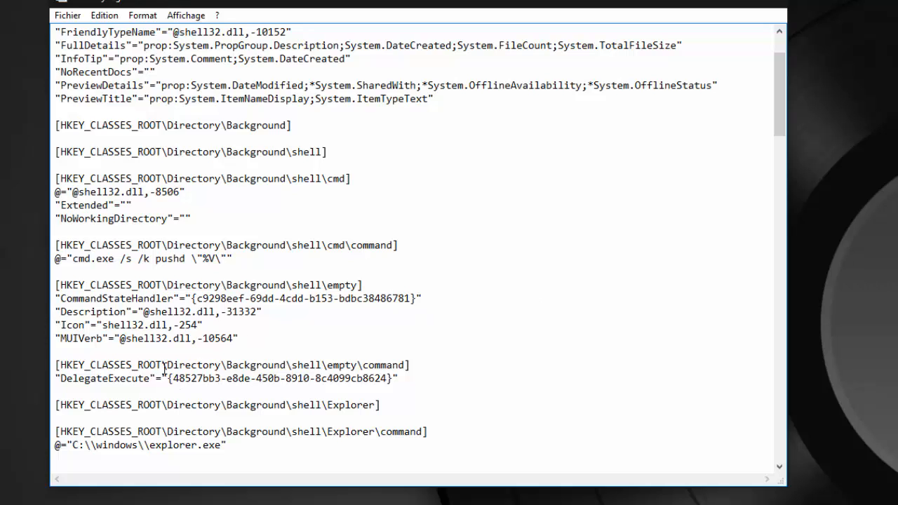
{"action": "left_click_drag", "start_coordinate": [168, 364], "coordinate": [311, 365]}
{"action": "scroll", "coordinate": [557, 346], "scroll_direction": "down", "scroll_amount": 1}
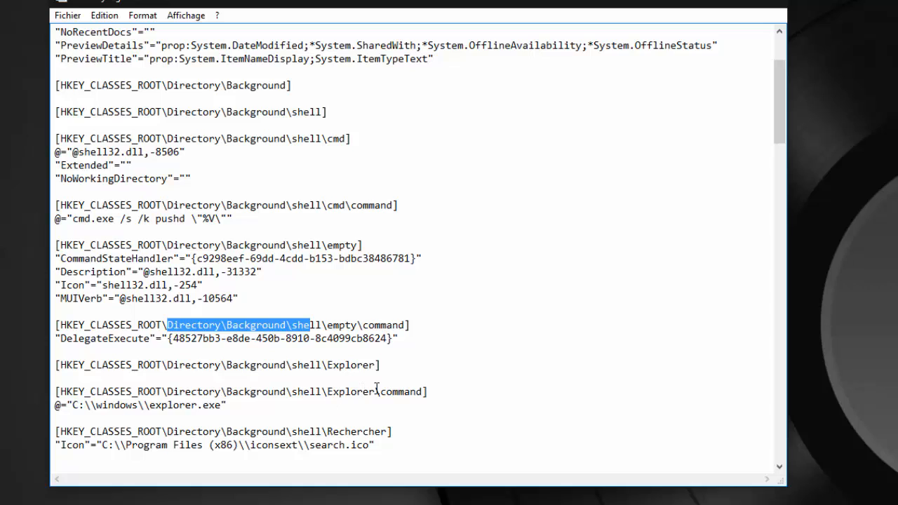
{"action": "left_click_drag", "start_coordinate": [330, 366], "coordinate": [379, 365]}
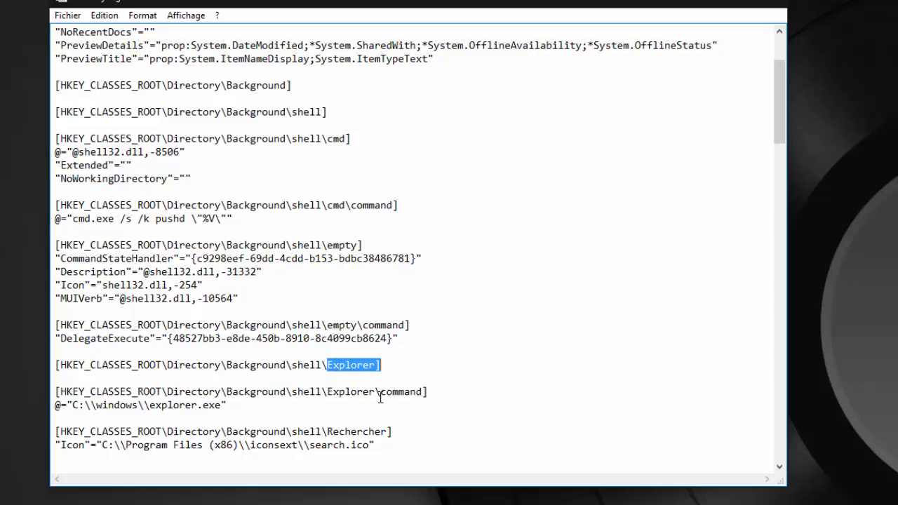
{"action": "left_click_drag", "start_coordinate": [381, 391], "coordinate": [425, 393]}
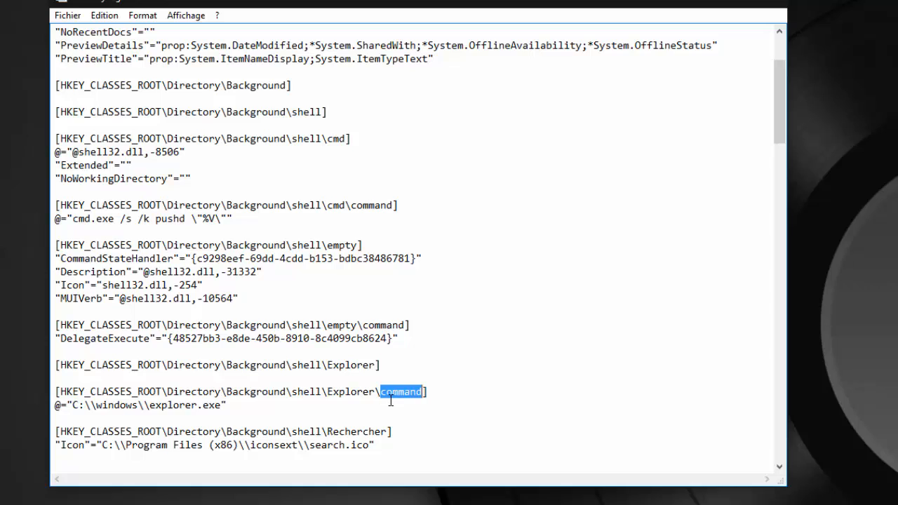
{"action": "left_click", "coordinate": [74, 405]}
{"action": "left_click_drag", "start_coordinate": [73, 405], "coordinate": [223, 405]}
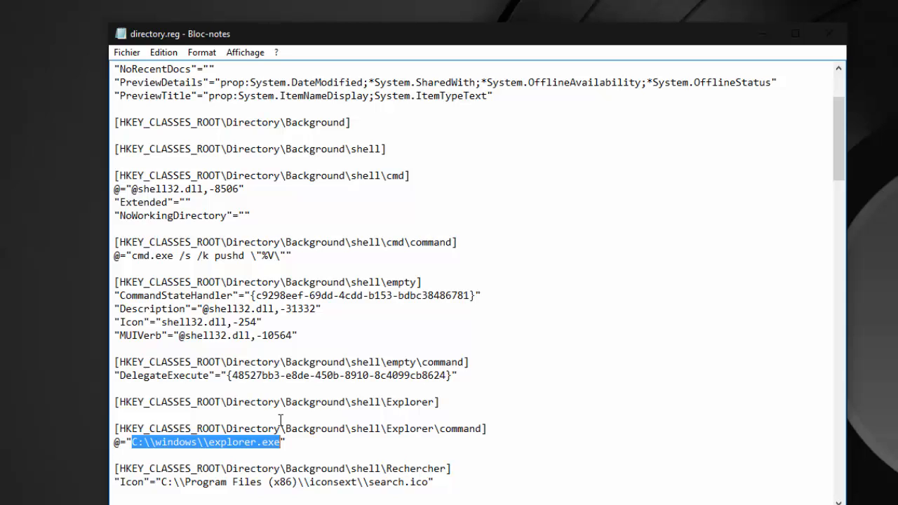
{"action": "left_click", "coordinate": [245, 443]}
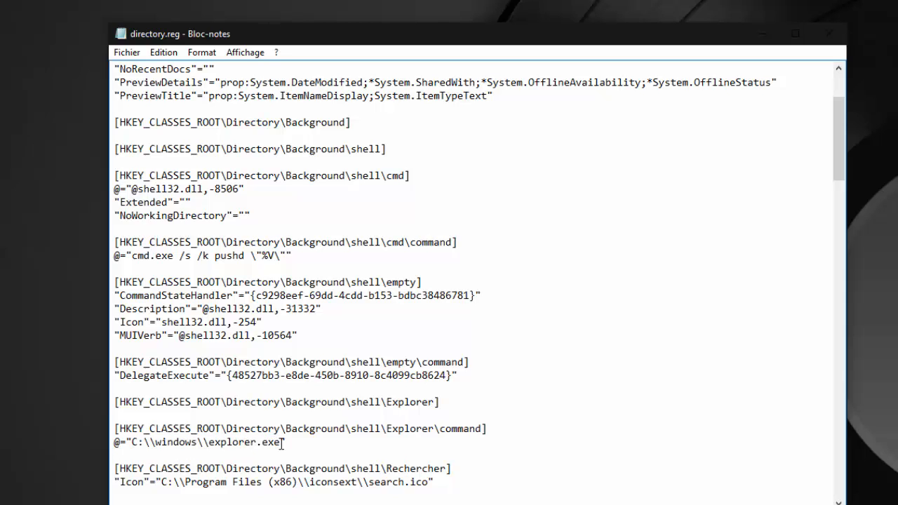
{"action": "left_click_drag", "start_coordinate": [282, 442], "coordinate": [131, 443]}
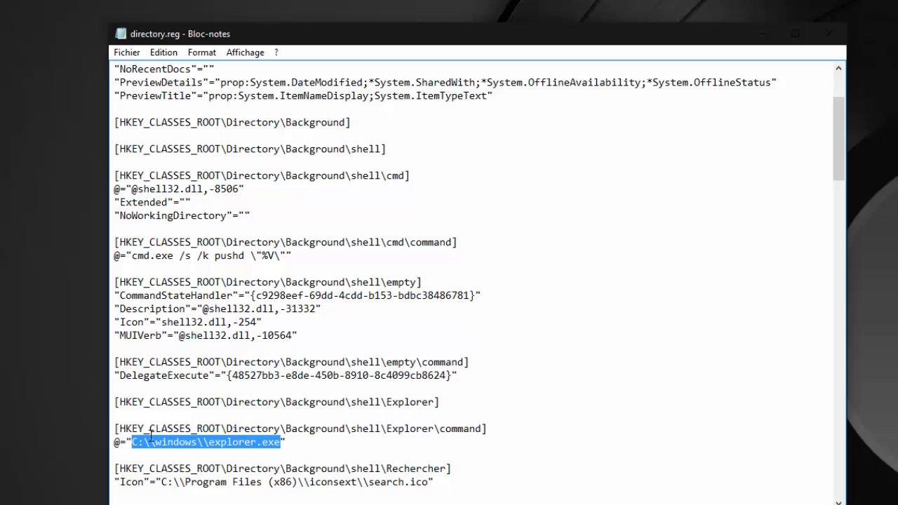
- Check the Explorer entry in the desktop's context menu, and close the directory.reg file
{"action": "left_click", "coordinate": [16, 370]}
{"action": "right_click", "coordinate": [16, 370]}
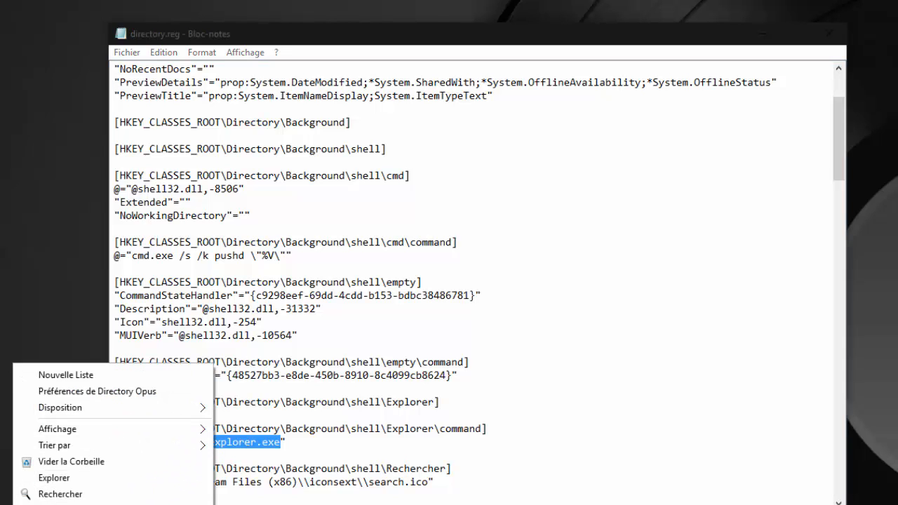
{"action": "left_click", "coordinate": [710, 47]}
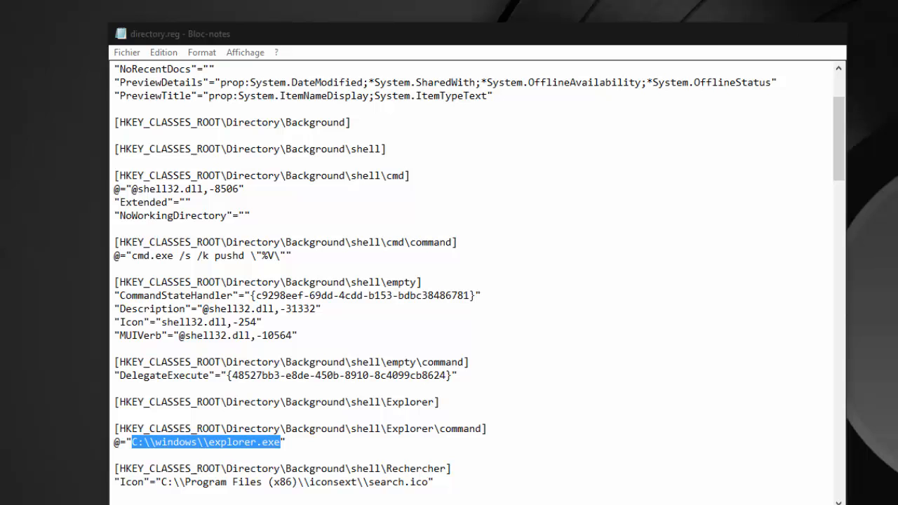
{"action": "left_click", "coordinate": [828, 35]}
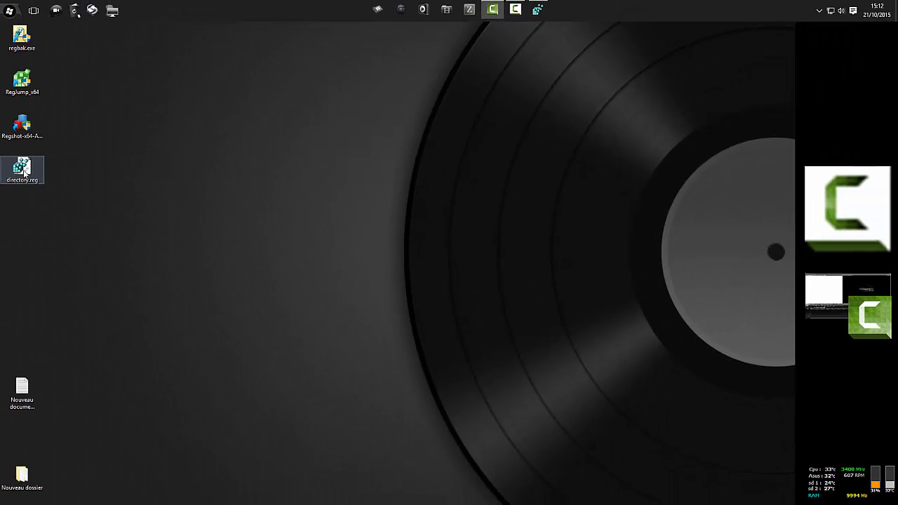
- Try to merge the desktop's directory.reg file into the registry (Fusionner), and look at the desktop's context menu
{"action": "right_click", "coordinate": [23, 171]}
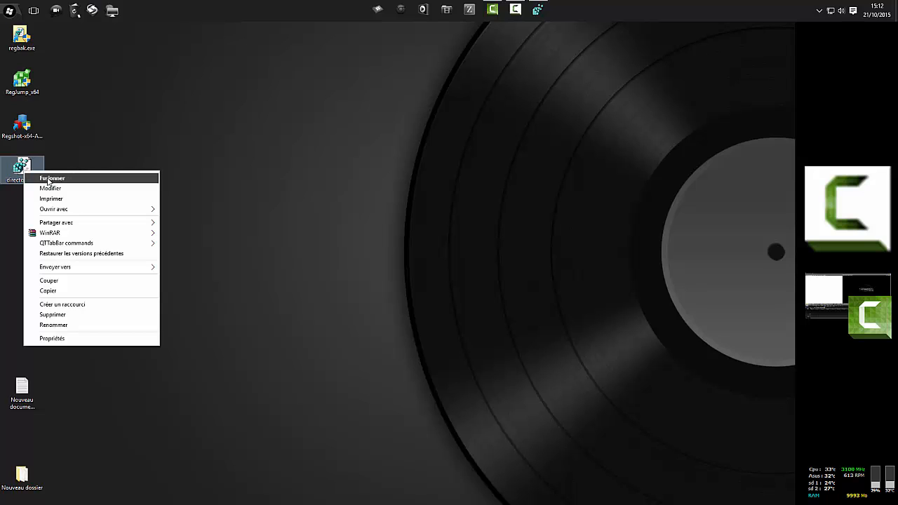
{"action": "left_click", "coordinate": [48, 180]}
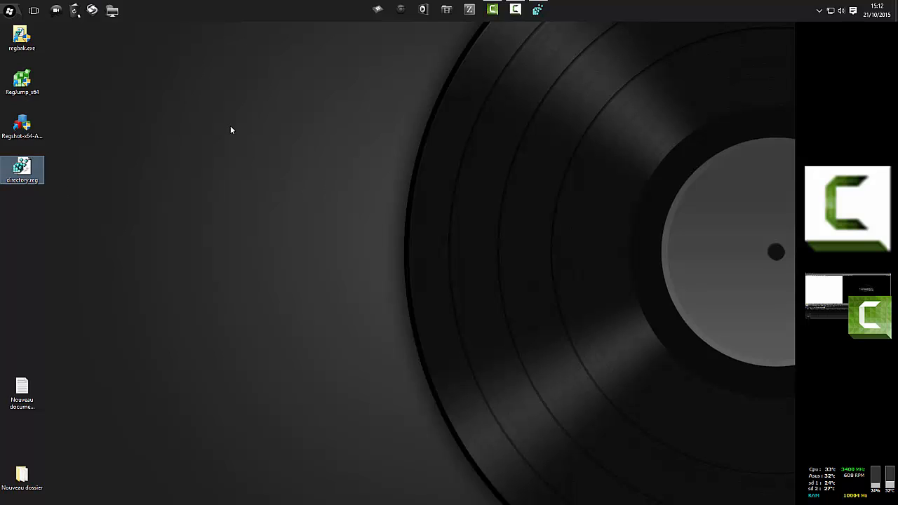
{"action": "right_click", "coordinate": [30, 167]}
{"action": "left_click", "coordinate": [265, 167]}
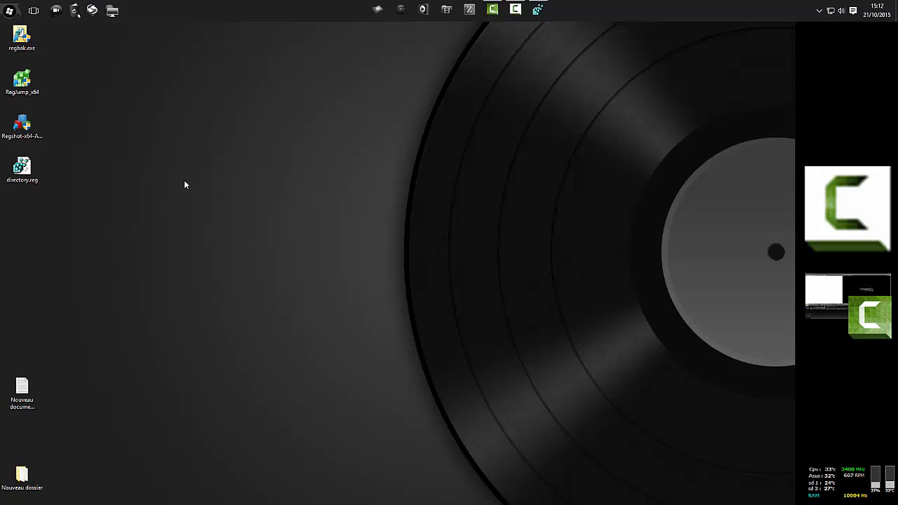
{"action": "right_click", "coordinate": [24, 177]}
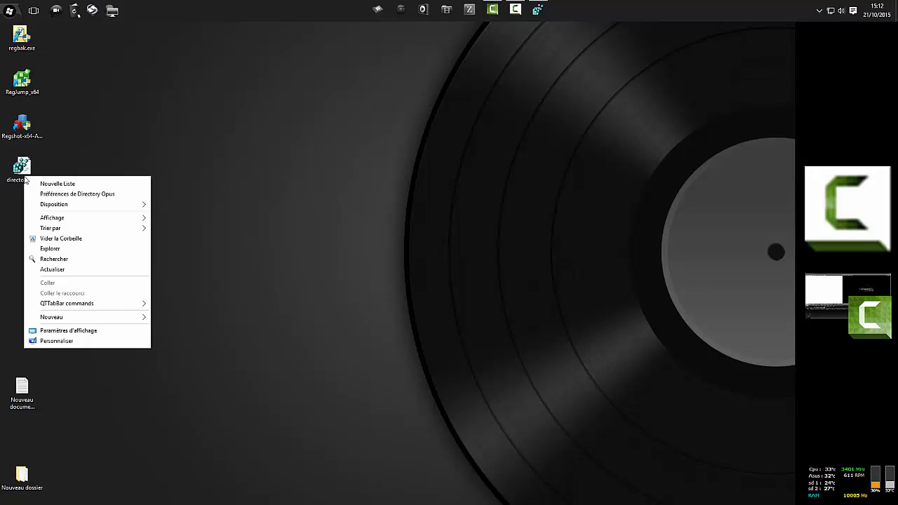
{"action": "left_click", "coordinate": [196, 146]}
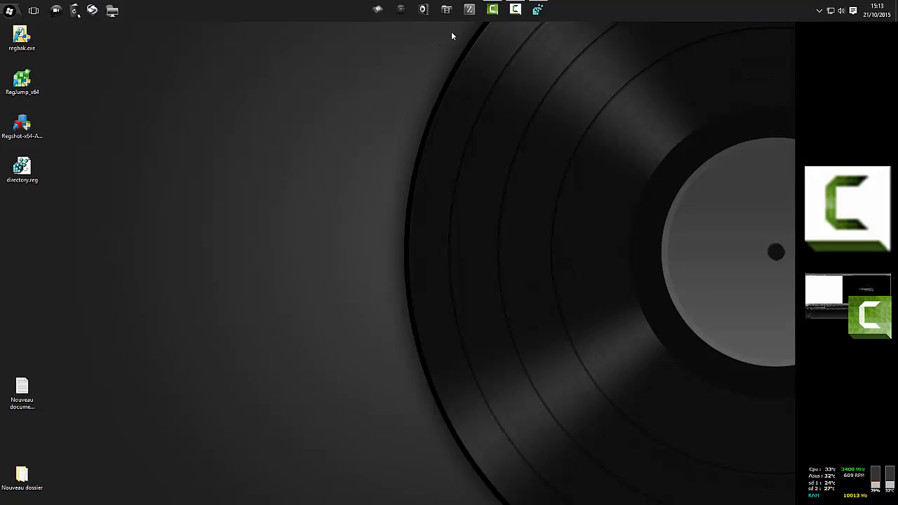
- Switch to the Registry Editor and view the context-menu options of the DfsShell.DfsShellAdmin.1 and DeviceRect.DeviceRect.1 keys
{"action": "left_click", "coordinate": [540, 12]}
{"action": "left_click", "coordinate": [343, 153]}
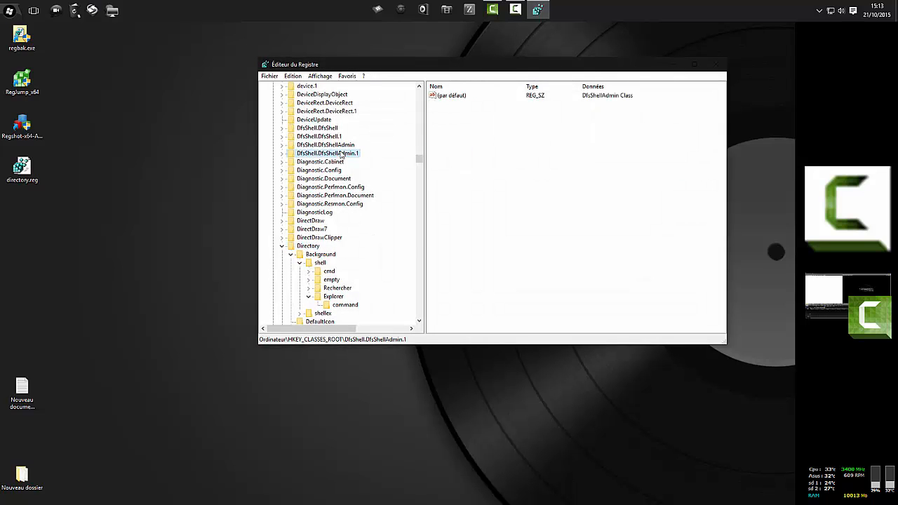
{"action": "right_click", "coordinate": [342, 152]}
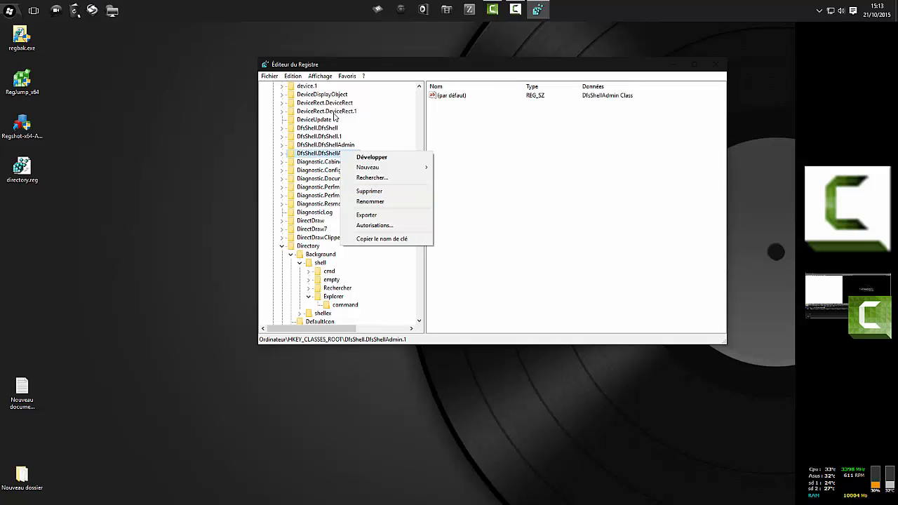
{"action": "right_click", "coordinate": [328, 112]}
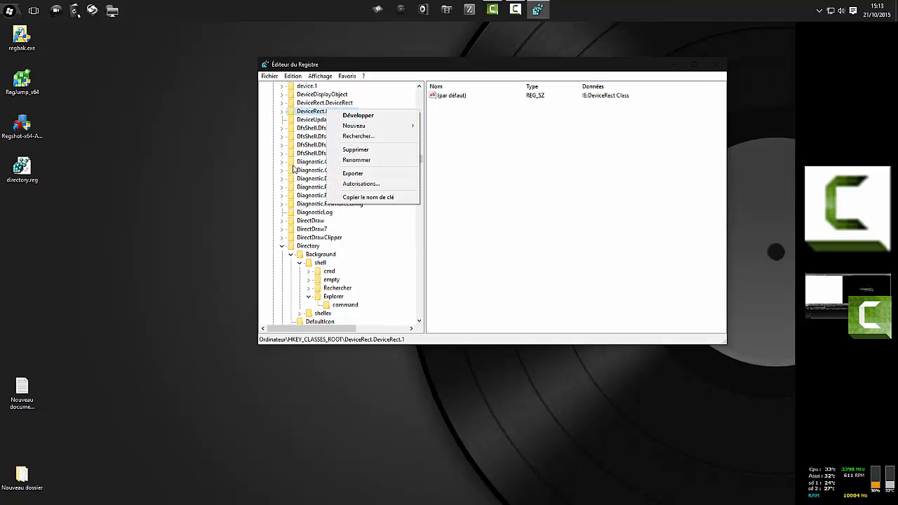
- Return to the start of the key tree and collapse the HKEY_CLASSES_ROOT branch
{"action": "left_click", "coordinate": [327, 254]}
{"action": "scroll", "coordinate": [372, 232], "scroll_direction": "up", "scroll_amount": 15}
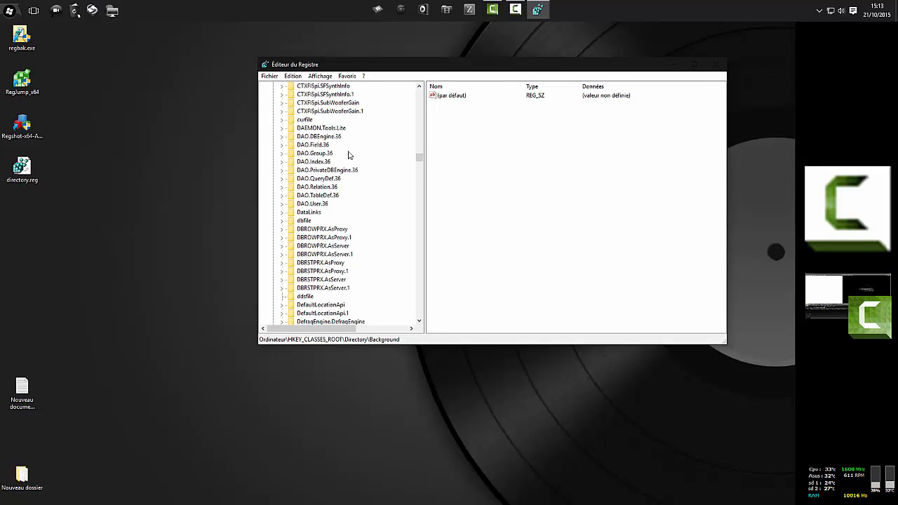
{"action": "scroll", "coordinate": [322, 120], "scroll_direction": "up", "scroll_amount": 12}
{"action": "left_click_drag", "start_coordinate": [422, 157], "coordinate": [422, 94]}
{"action": "left_click", "coordinate": [273, 94]}
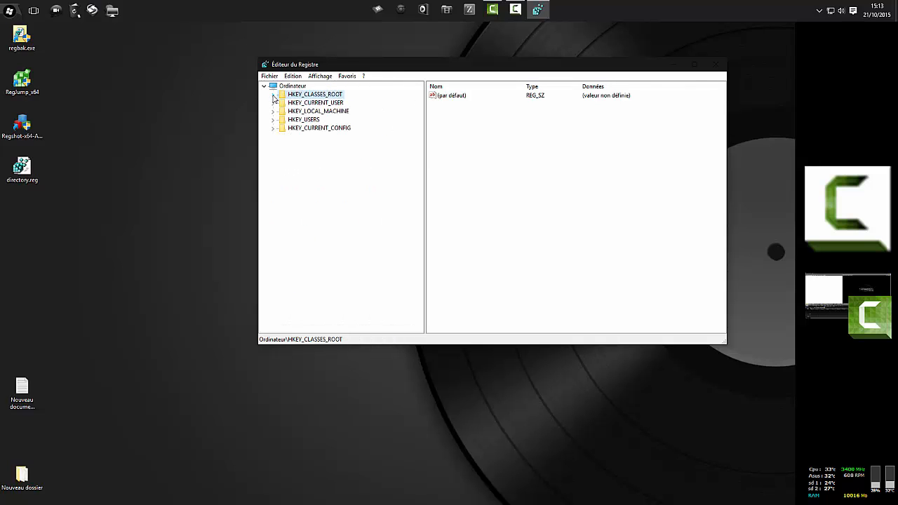
- Go through the computer's root keys from HKEY_CURRENT_USER to HKEY_CURRENT_CONFIG, and select HKEY_LOCAL_MACHINE
{"action": "left_click", "coordinate": [307, 104]}
{"action": "left_click", "coordinate": [299, 87]}
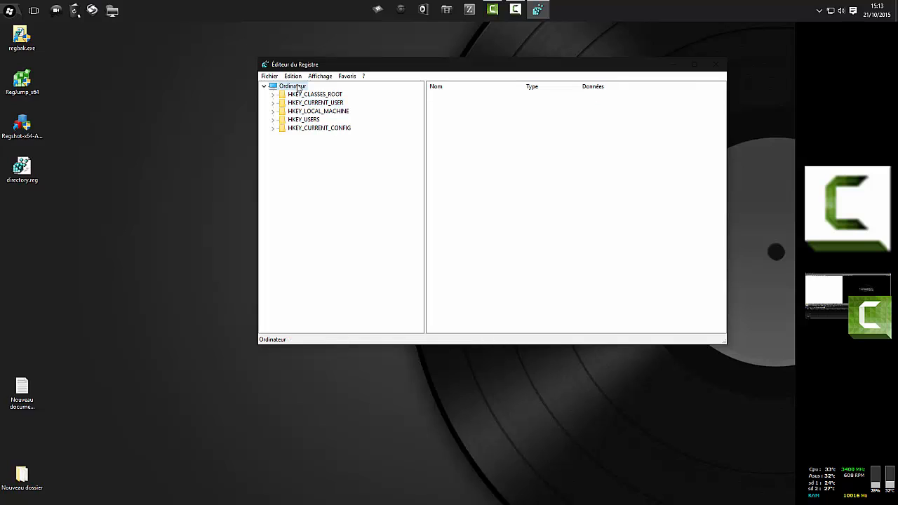
{"action": "left_click", "coordinate": [309, 113]}
{"action": "left_click", "coordinate": [309, 120]}
{"action": "left_click", "coordinate": [319, 130]}
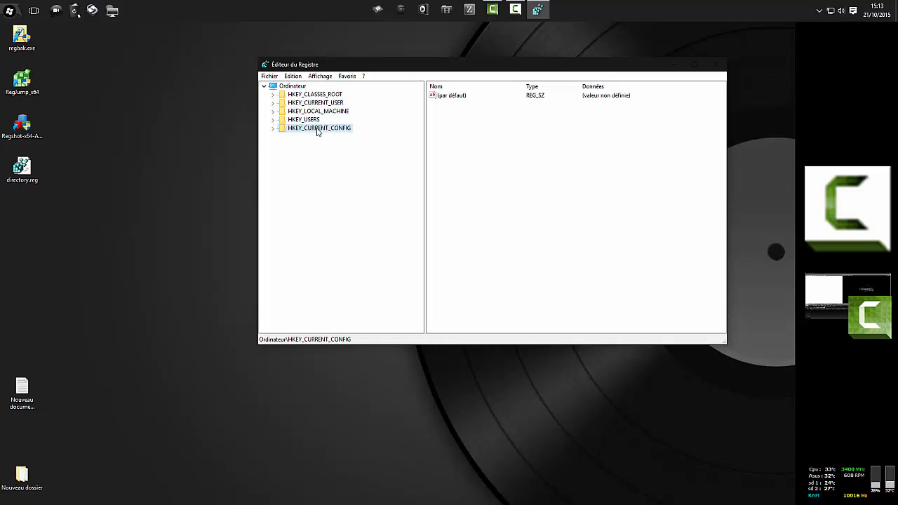
{"action": "left_click", "coordinate": [313, 120]}
{"action": "left_click", "coordinate": [313, 112]}
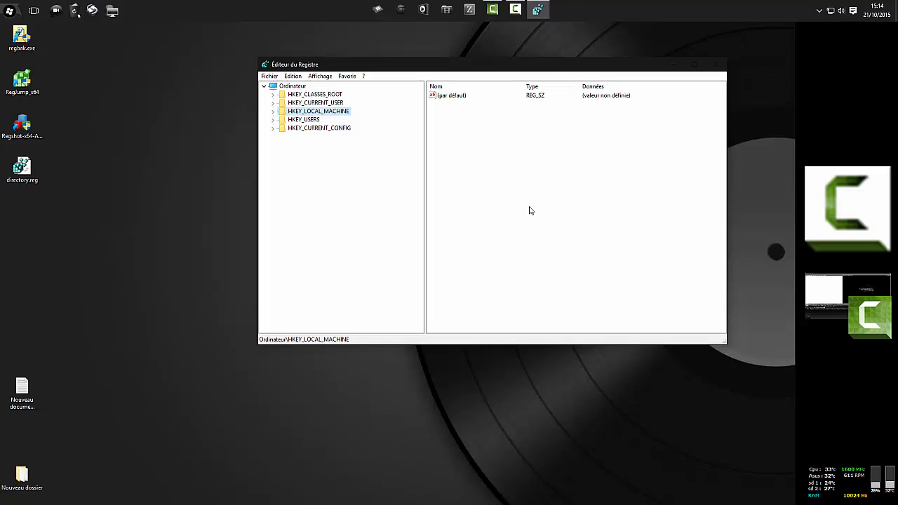
- Open directory.reg from the desktop for editing, review its key paths from beginning to end, and close it
{"action": "left_click", "coordinate": [23, 168]}
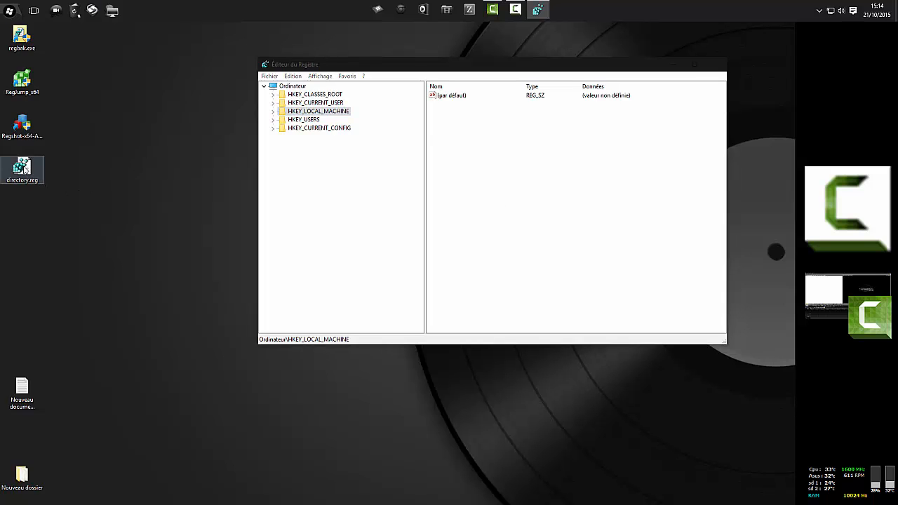
{"action": "right_click", "coordinate": [23, 169]}
{"action": "left_click", "coordinate": [44, 186]}
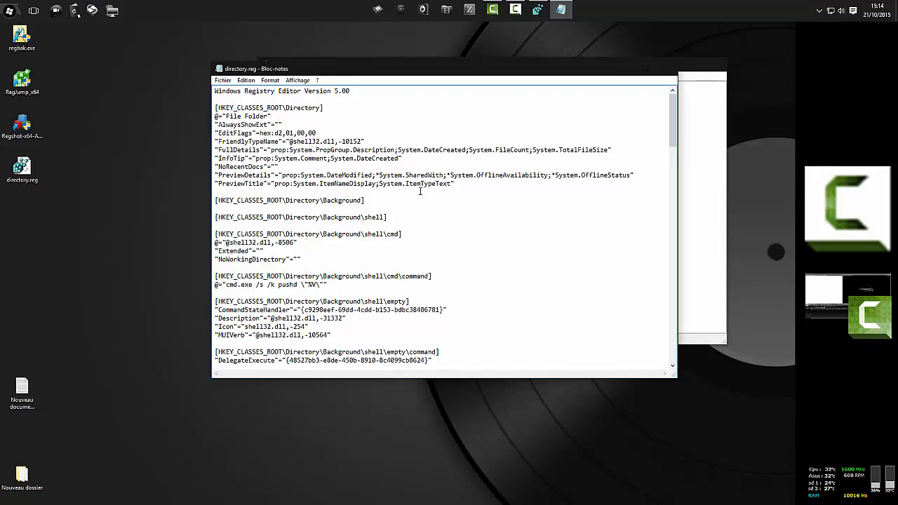
{"action": "scroll", "coordinate": [420, 191], "scroll_direction": "down", "scroll_amount": 12}
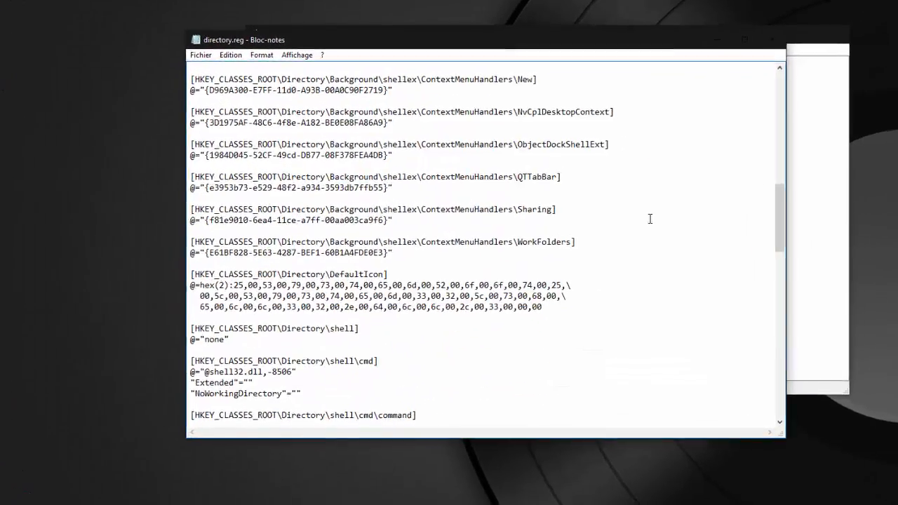
{"action": "scroll", "coordinate": [650, 219], "scroll_direction": "down", "scroll_amount": 15}
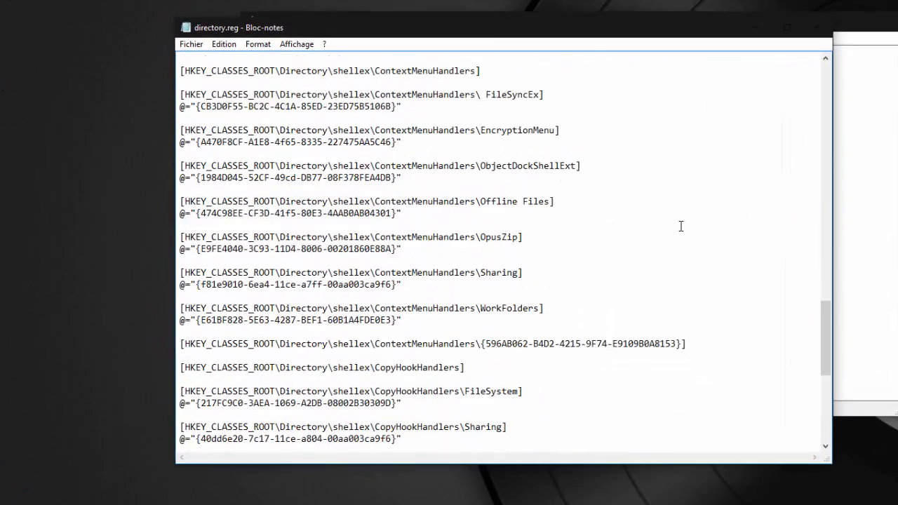
{"action": "scroll", "coordinate": [680, 226], "scroll_direction": "down", "scroll_amount": 10}
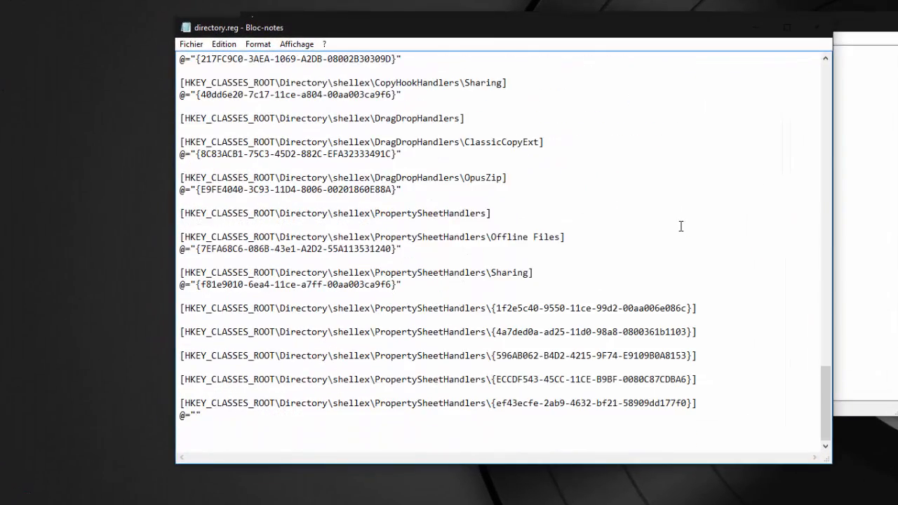
{"action": "scroll", "coordinate": [680, 226], "scroll_direction": "up", "scroll_amount": 20}
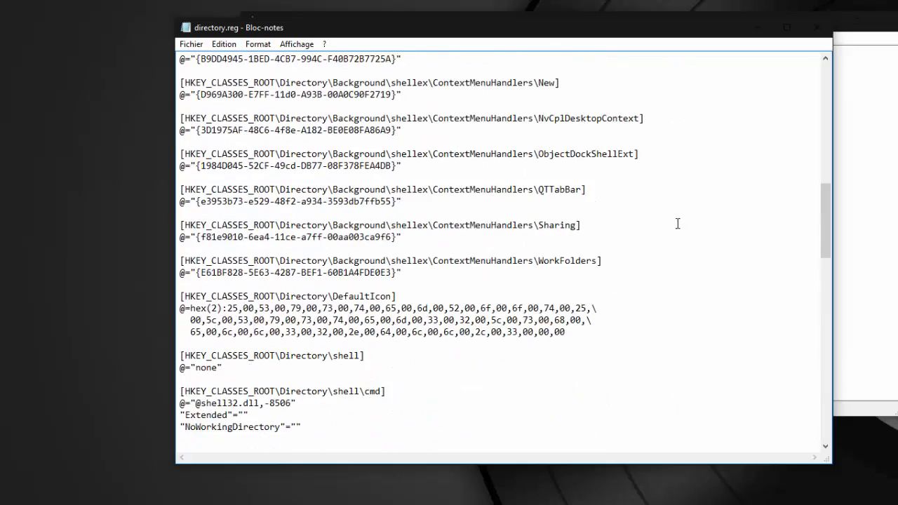
{"action": "scroll", "coordinate": [677, 221], "scroll_direction": "up", "scroll_amount": 8}
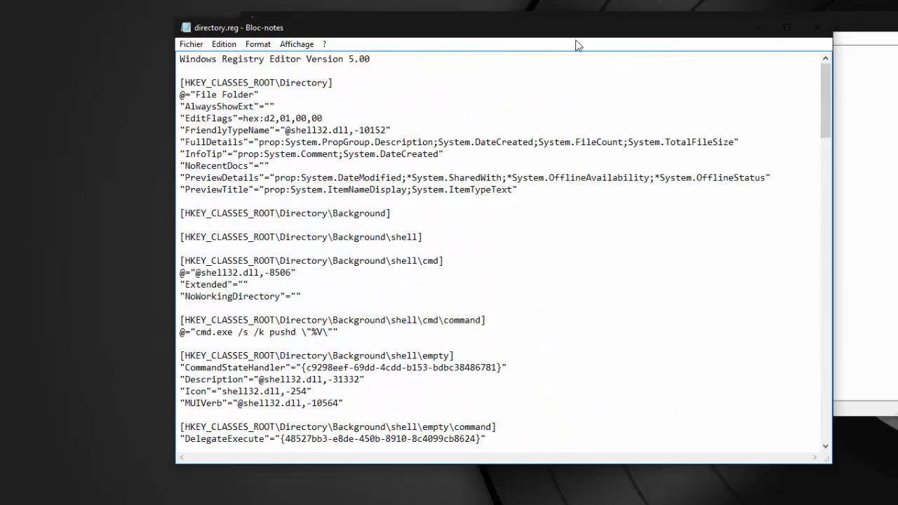
{"action": "left_click_drag", "start_coordinate": [566, 25], "coordinate": [560, 74]}
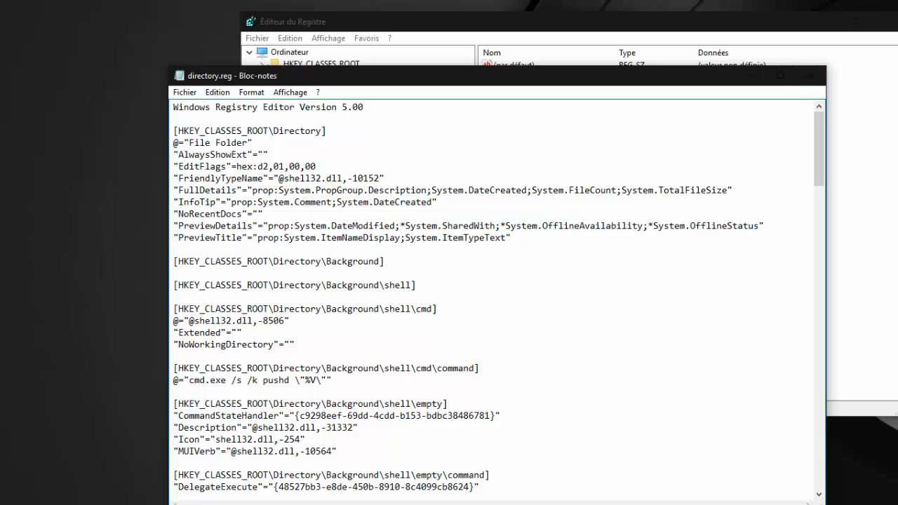
{"action": "left_click", "coordinate": [810, 76]}
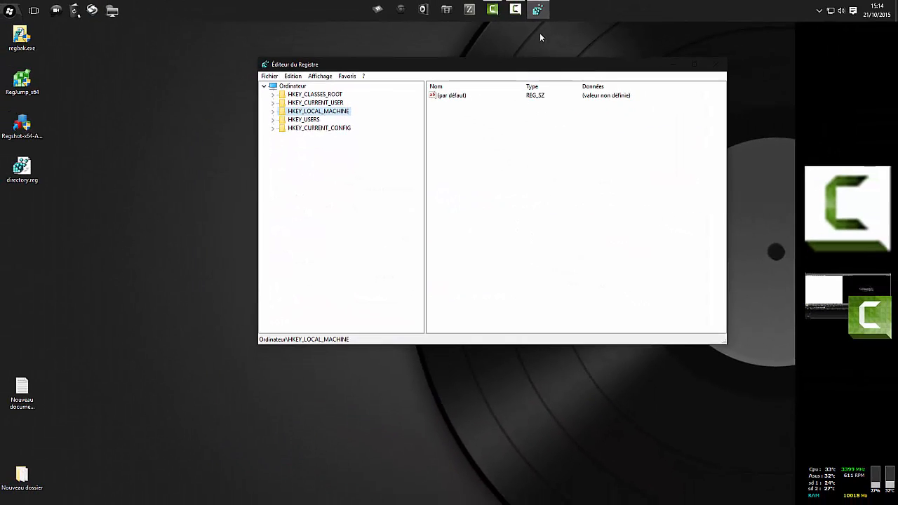
{"action": "double_click", "coordinate": [298, 111]}
{"action": "scroll", "coordinate": [365, 251], "scroll_direction": "down", "scroll_amount": 18}
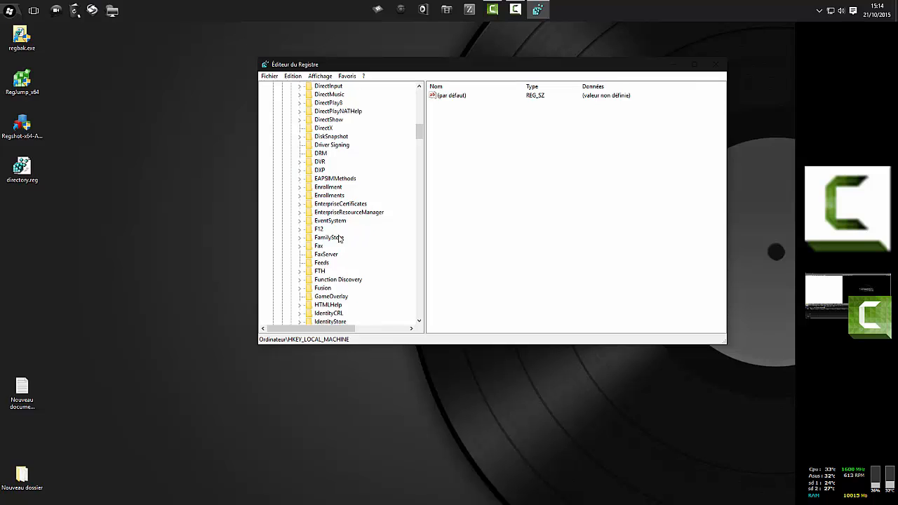
{"action": "left_click", "coordinate": [340, 238]}
{"action": "type", "text": "dir"}
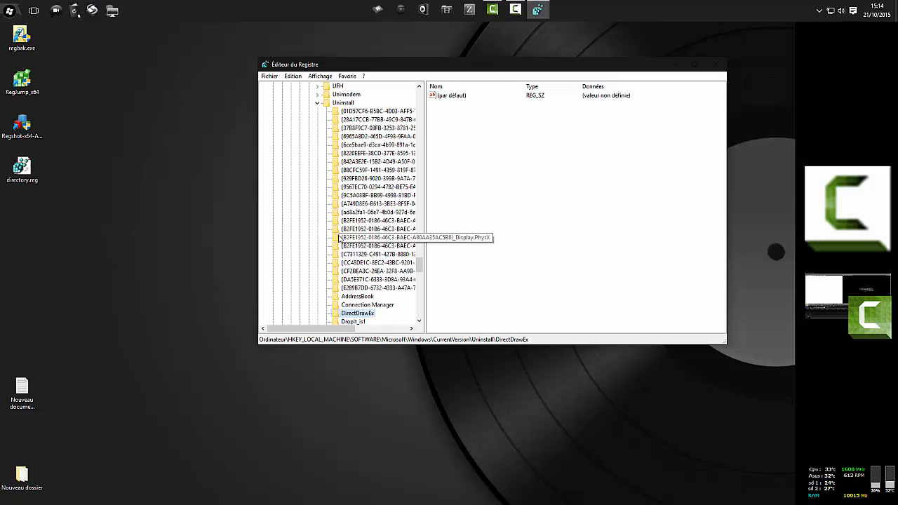
{"action": "left_click_drag", "start_coordinate": [420, 265], "coordinate": [420, 97]}
{"action": "left_click", "coordinate": [295, 86]}
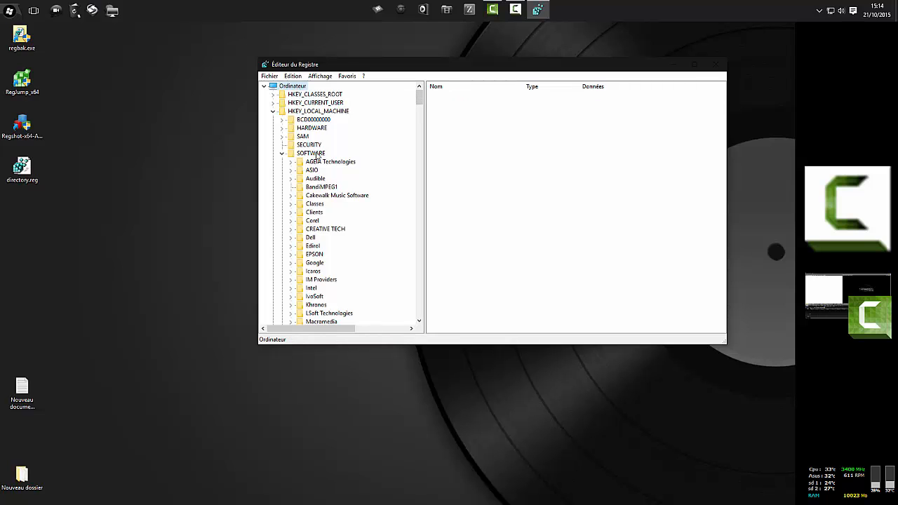
- Expand HKEY_CLASSES_ROOT, find its Directory key, and select the shell key under Directory\Background
{"action": "double_click", "coordinate": [315, 94]}
{"action": "left_click", "coordinate": [303, 128]}
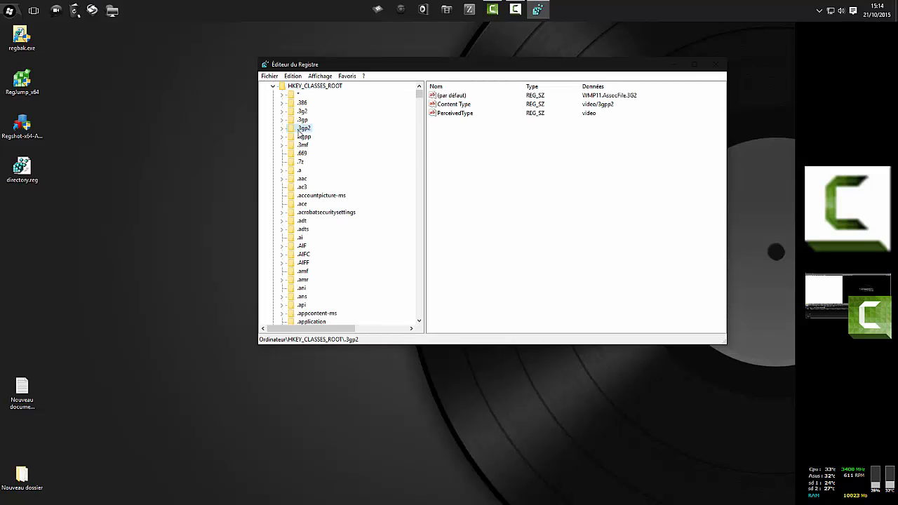
{"action": "type", "text": "dir"}
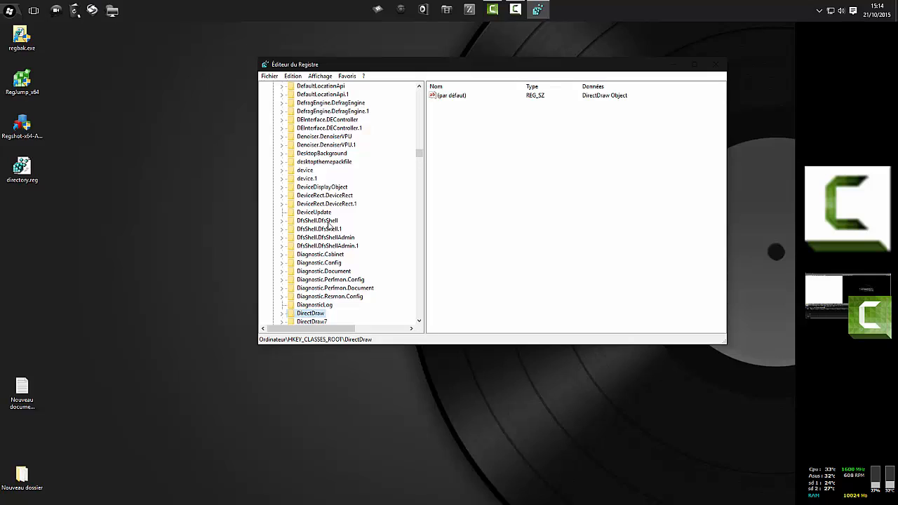
{"action": "scroll", "coordinate": [330, 224], "scroll_direction": "down", "scroll_amount": 4}
{"action": "left_click", "coordinate": [335, 263]}
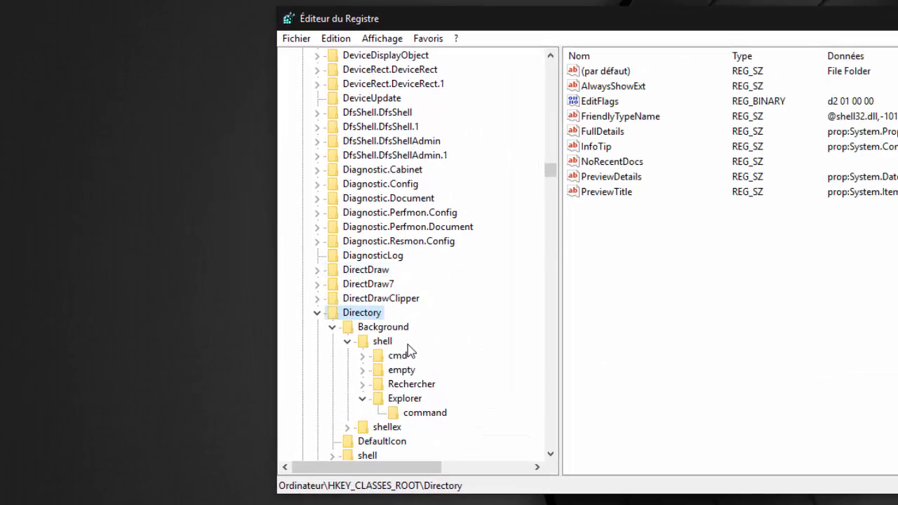
{"action": "left_click", "coordinate": [344, 284]}
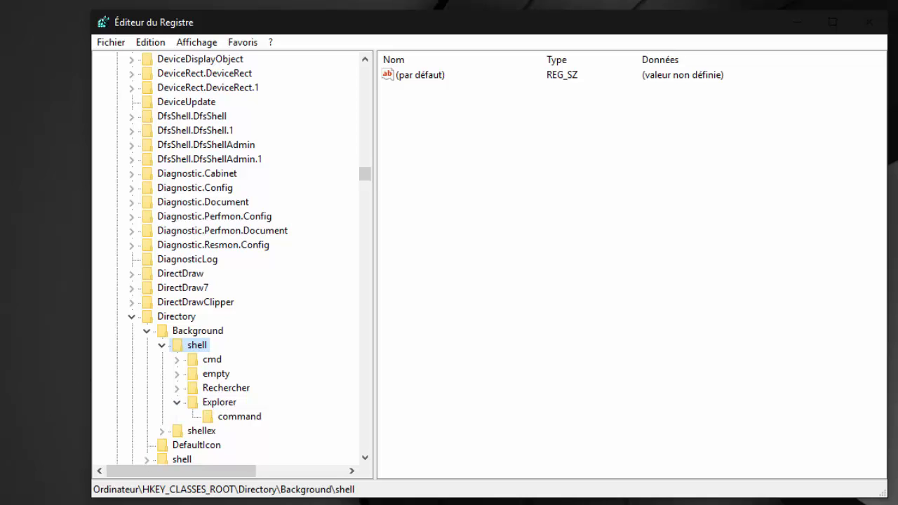
- Delete the Explorer key from Directory\Background\shell and check the desktop context menu
{"action": "left_click", "coordinate": [216, 405]}
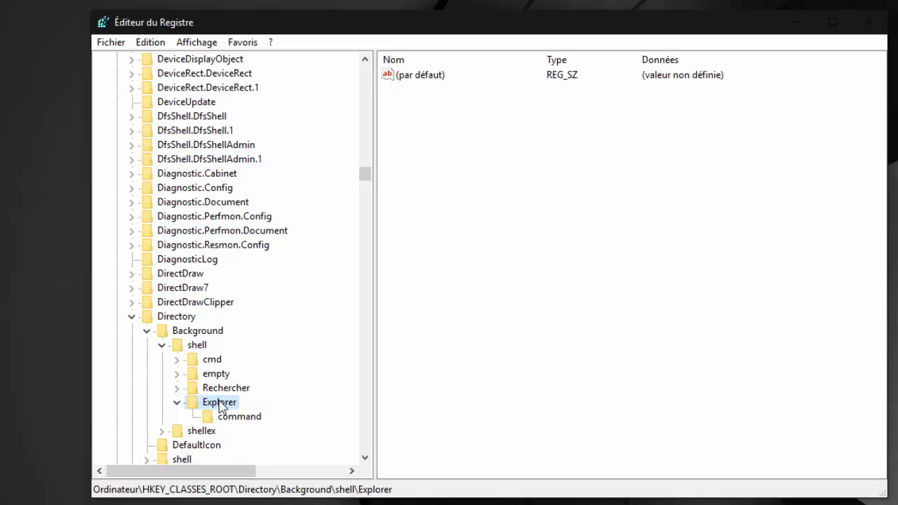
{"action": "right_click", "coordinate": [222, 405]}
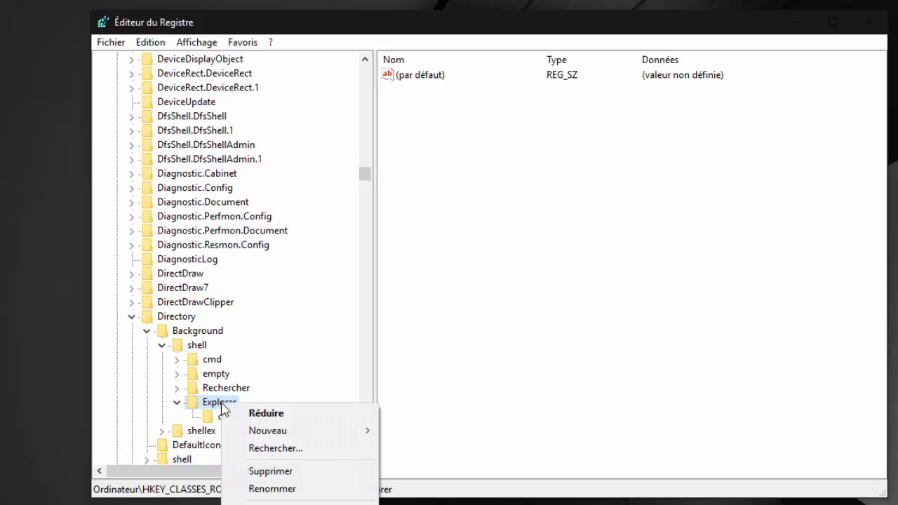
{"action": "left_click", "coordinate": [299, 477]}
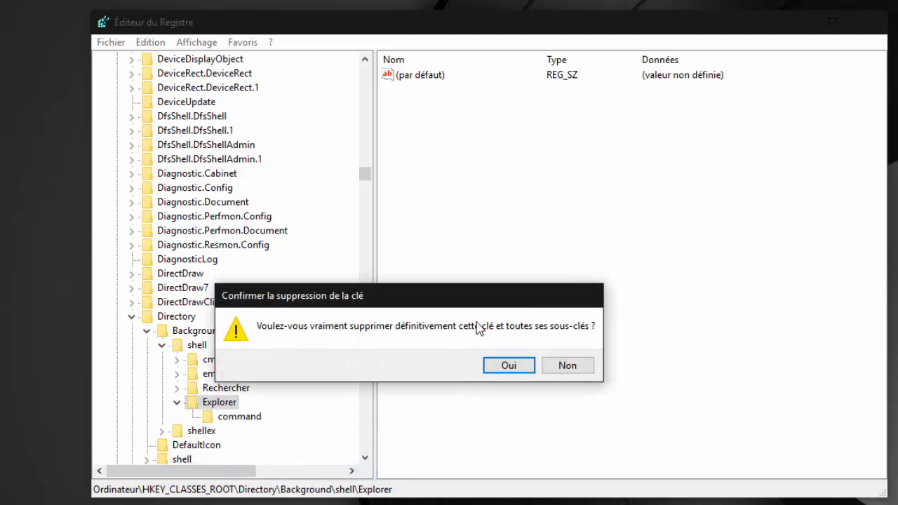
{"action": "left_click", "coordinate": [510, 373]}
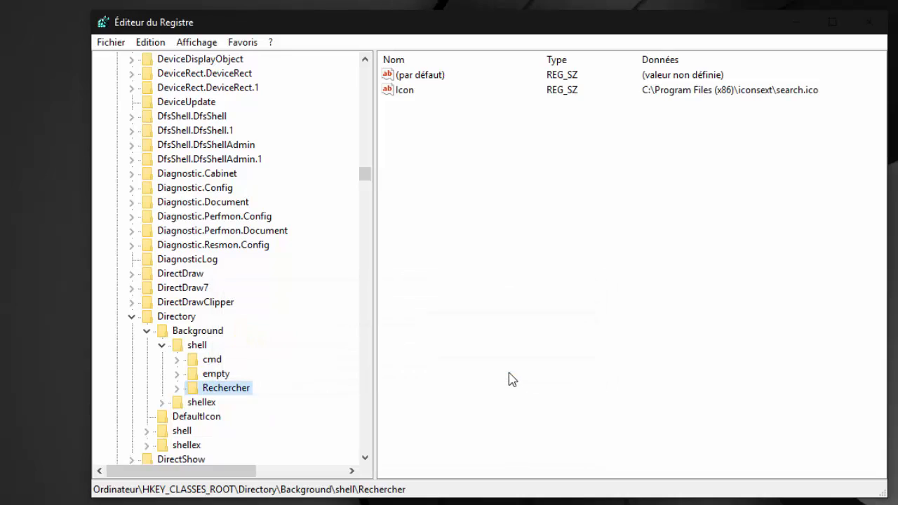
{"action": "right_click", "coordinate": [33, 326]}
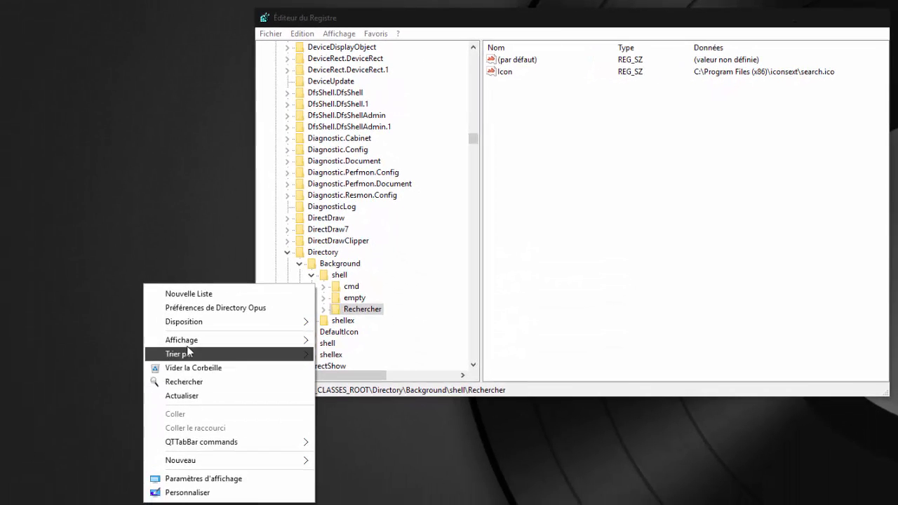
{"action": "left_click", "coordinate": [157, 97]}
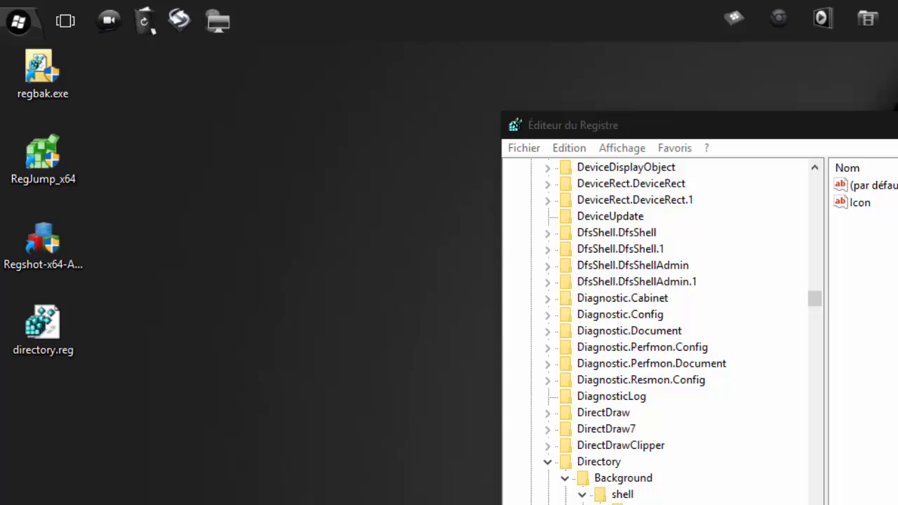
- Merge directory.reg from the desktop into the registry, confirming the import and dismissing the resulting message
{"action": "right_click", "coordinate": [57, 328]}
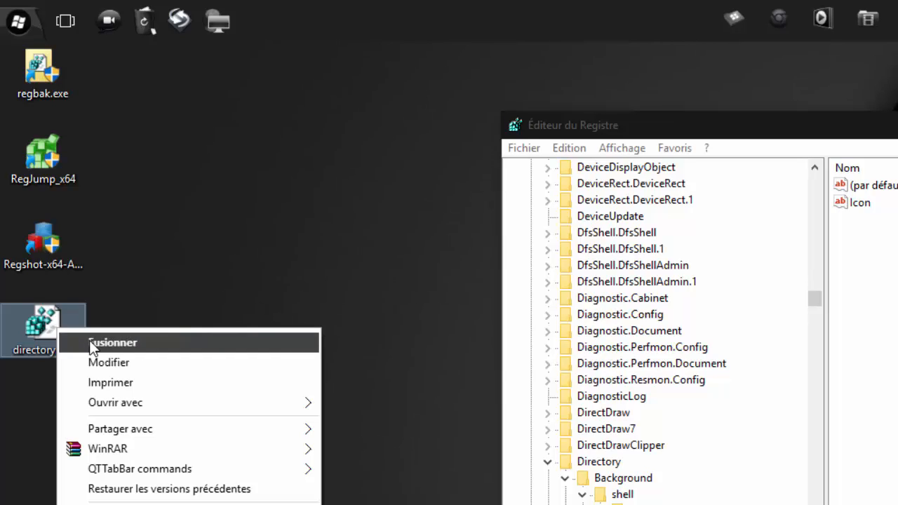
{"action": "left_click", "coordinate": [92, 344]}
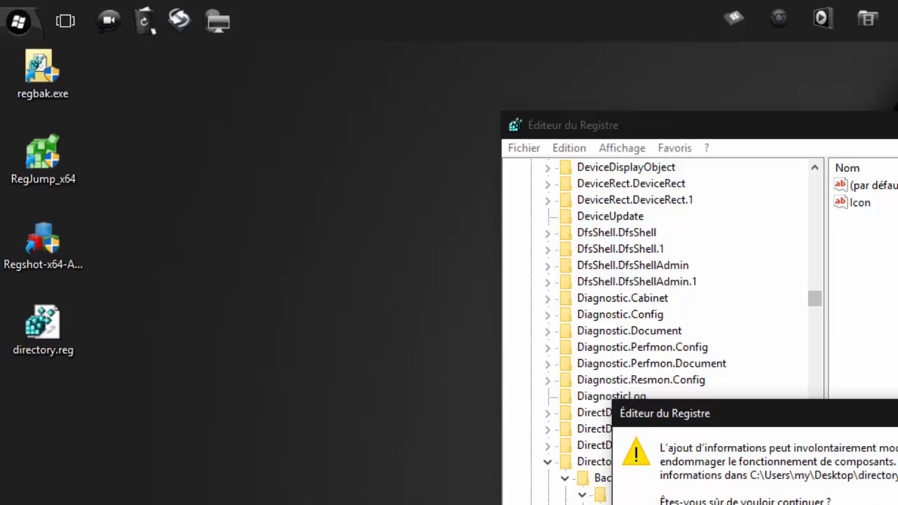
{"action": "key", "text": "Return"}
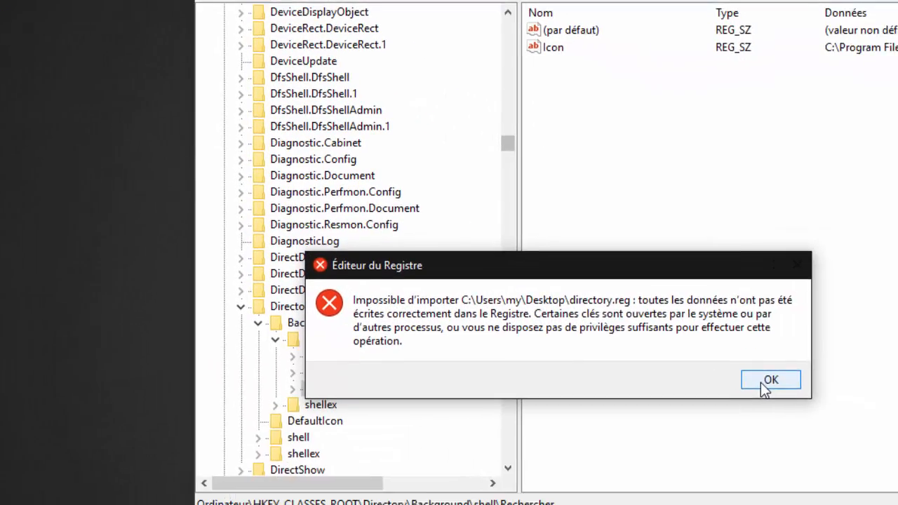
{"action": "left_click", "coordinate": [764, 384]}
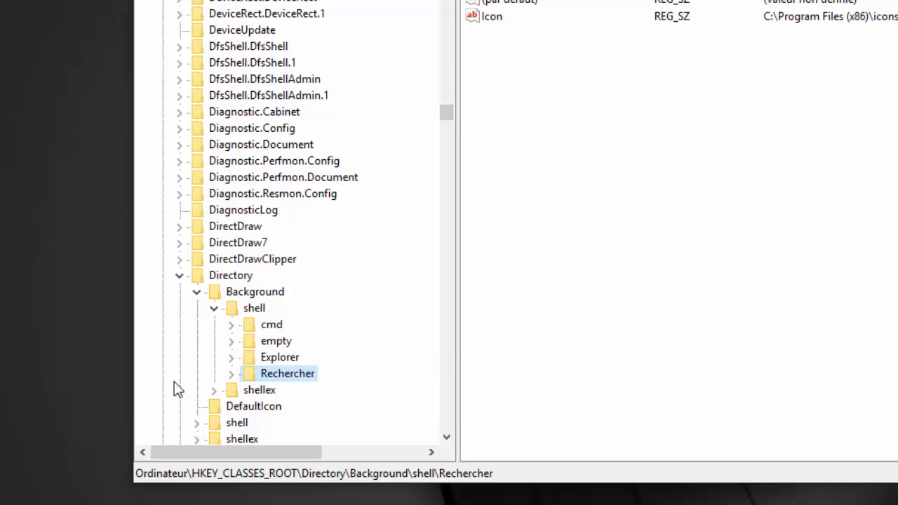
- Expand the Explorer key under Directory\Background\shell and examine the values of it and its command subkey
{"action": "left_click", "coordinate": [278, 359]}
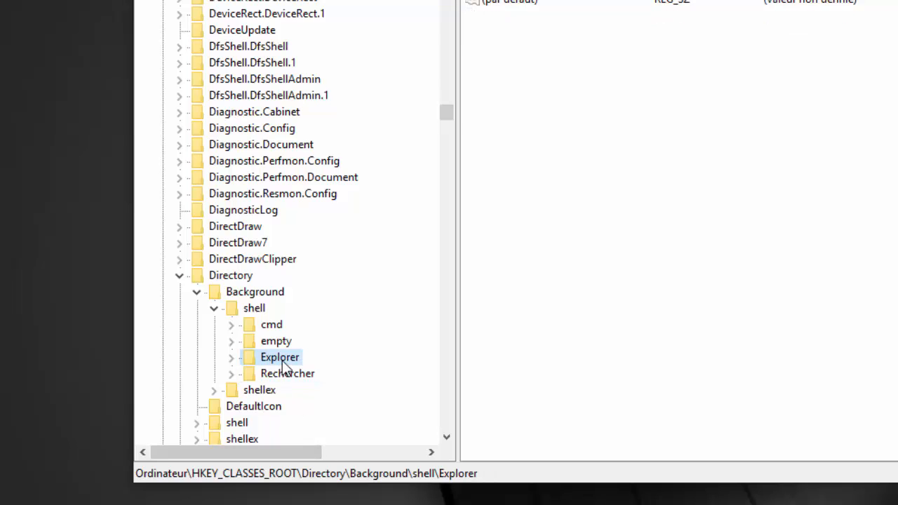
{"action": "double_click", "coordinate": [283, 362]}
{"action": "left_click", "coordinate": [302, 375]}
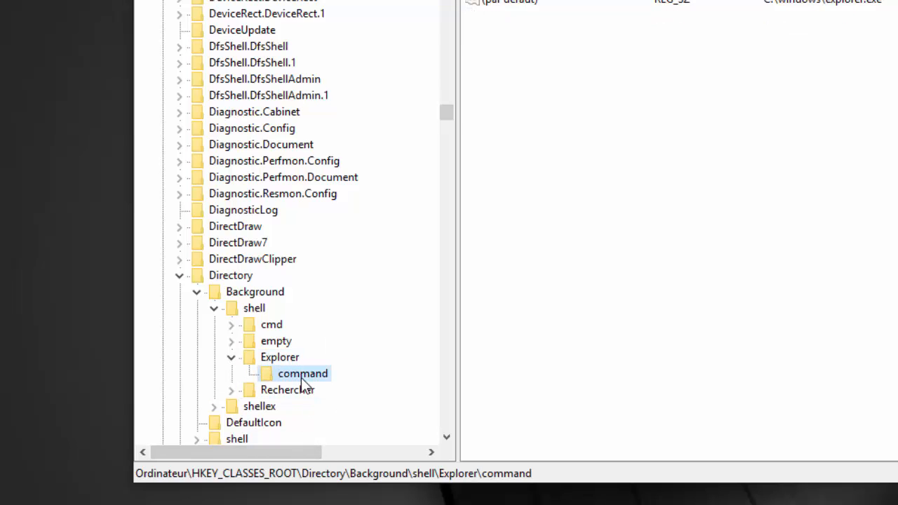
{"action": "left_click", "coordinate": [295, 362]}
{"action": "left_click", "coordinate": [301, 376]}
{"action": "left_click", "coordinate": [295, 361]}
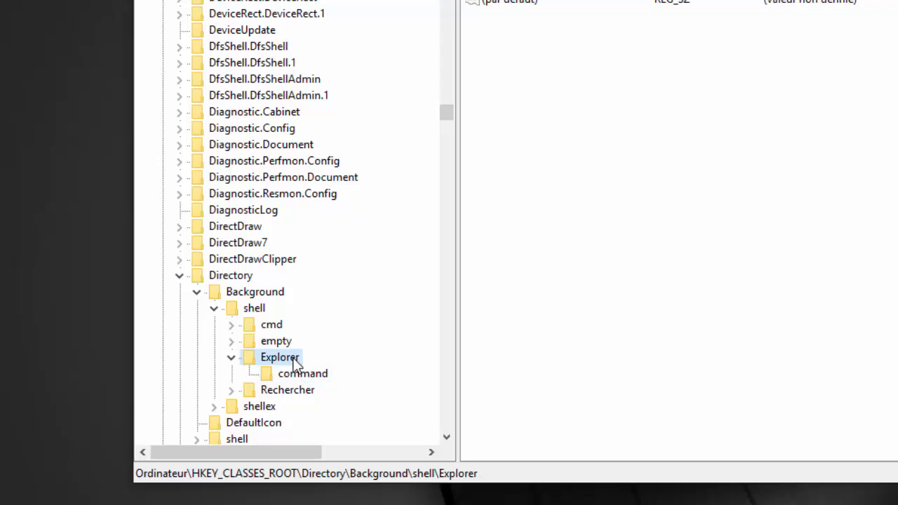
{"action": "left_click", "coordinate": [313, 380]}
{"action": "left_click", "coordinate": [288, 359]}
{"action": "left_click", "coordinate": [305, 374]}
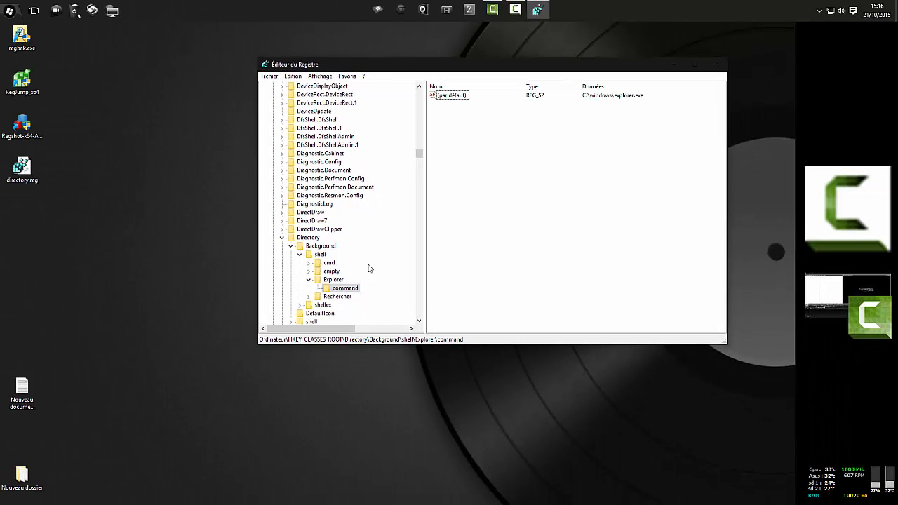
{"action": "left_click", "coordinate": [334, 280]}
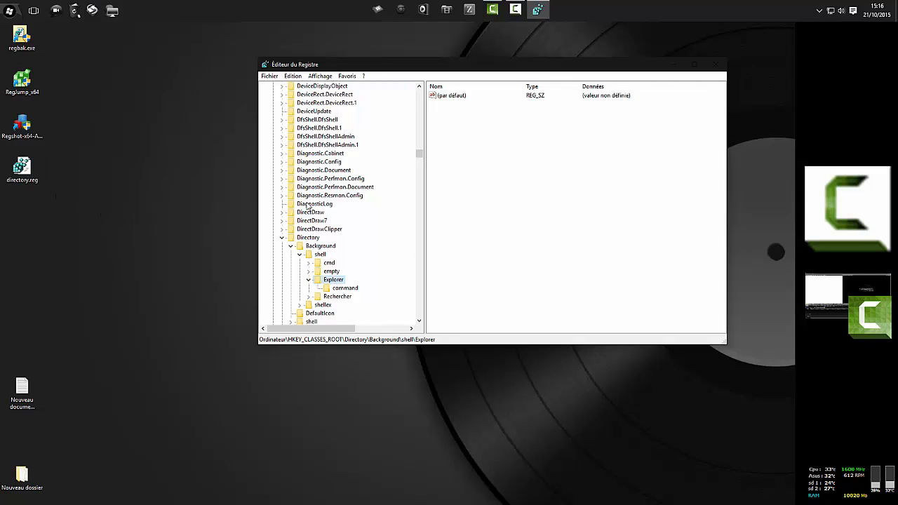
- Open directory.reg from the desktop for editing, close it again, and view the file's context-menu options
{"action": "right_click", "coordinate": [28, 182]}
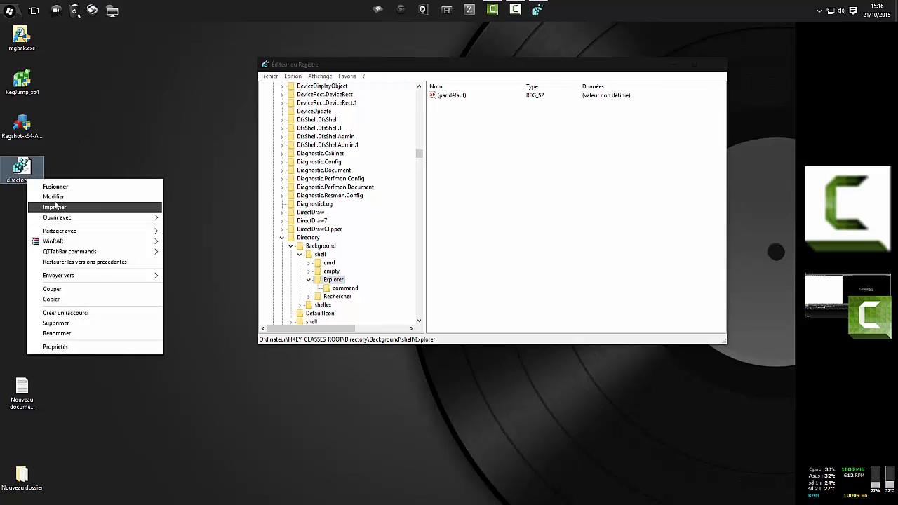
{"action": "left_click", "coordinate": [54, 197]}
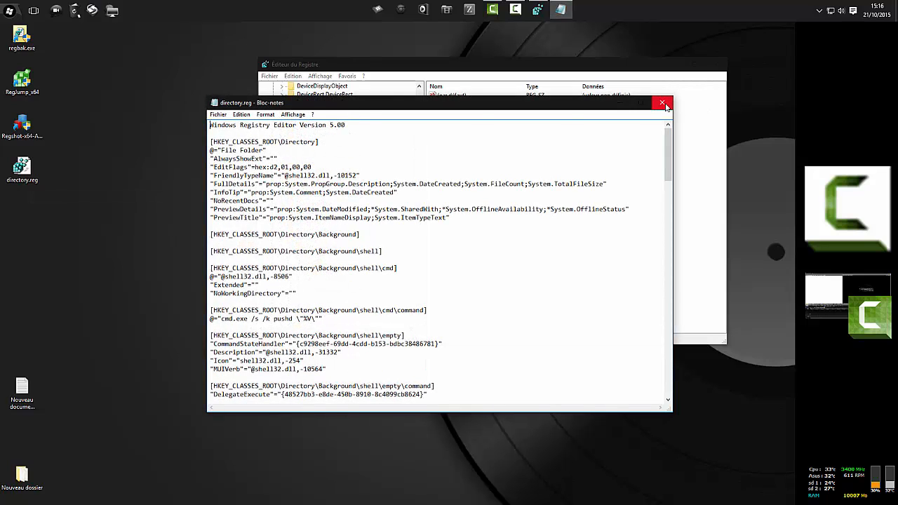
{"action": "left_click", "coordinate": [663, 104]}
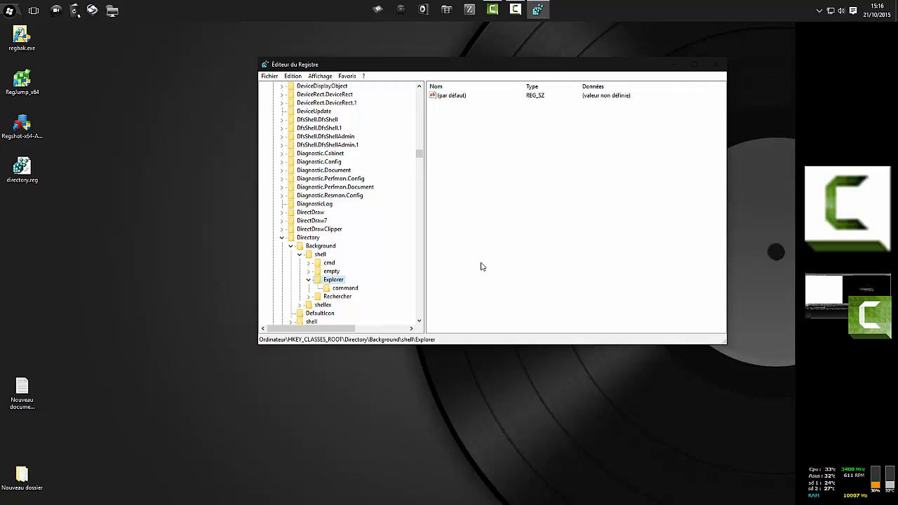
{"action": "right_click", "coordinate": [19, 172]}
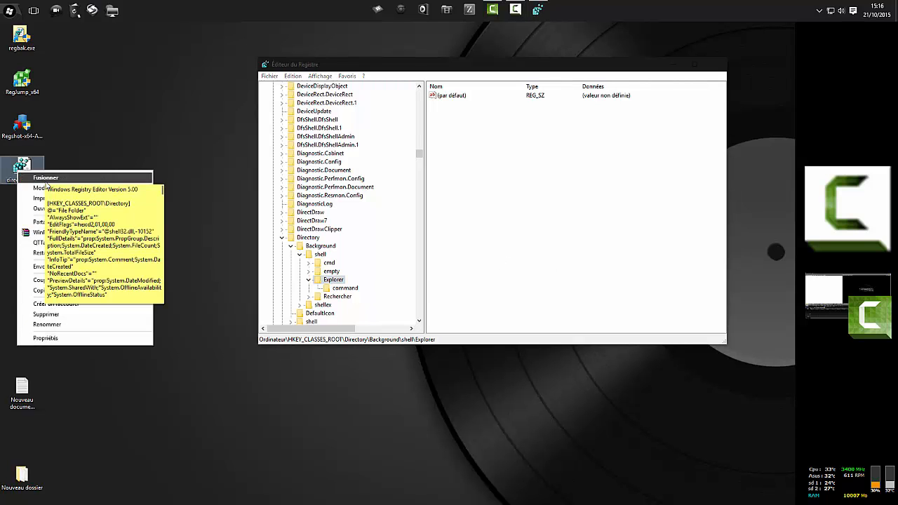
{"action": "left_click", "coordinate": [172, 94]}
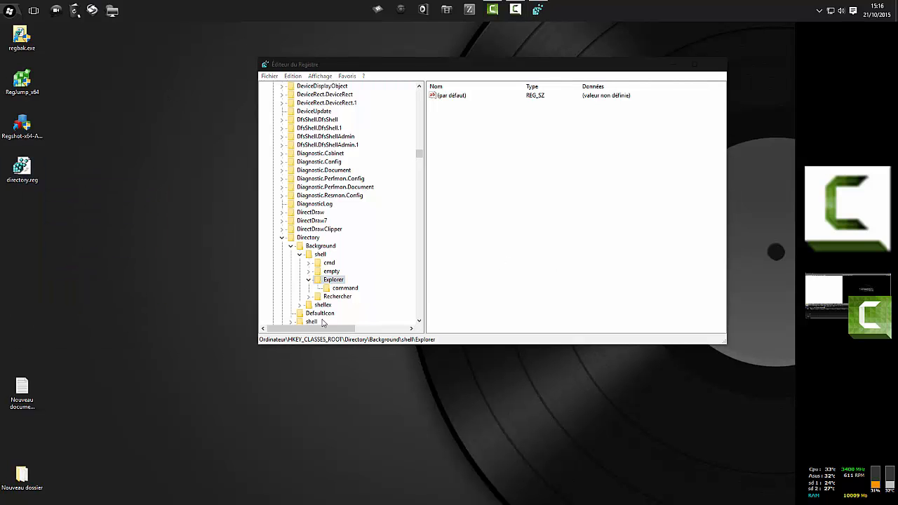
- Delete the Explorer key and its subkey from Directory\Background\shell, and close the Registry Editor
{"action": "right_click", "coordinate": [342, 280]}
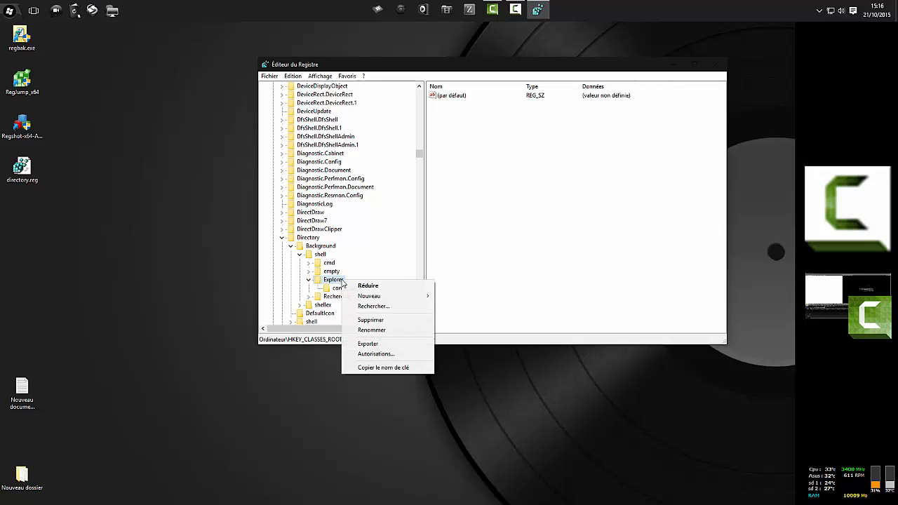
{"action": "left_click", "coordinate": [371, 320]}
{"action": "left_click", "coordinate": [502, 266]}
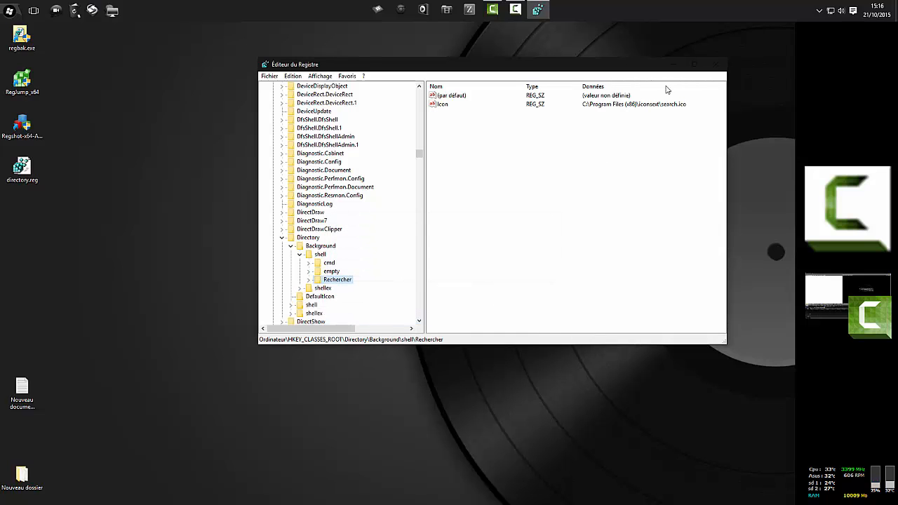
{"action": "left_click", "coordinate": [716, 64]}
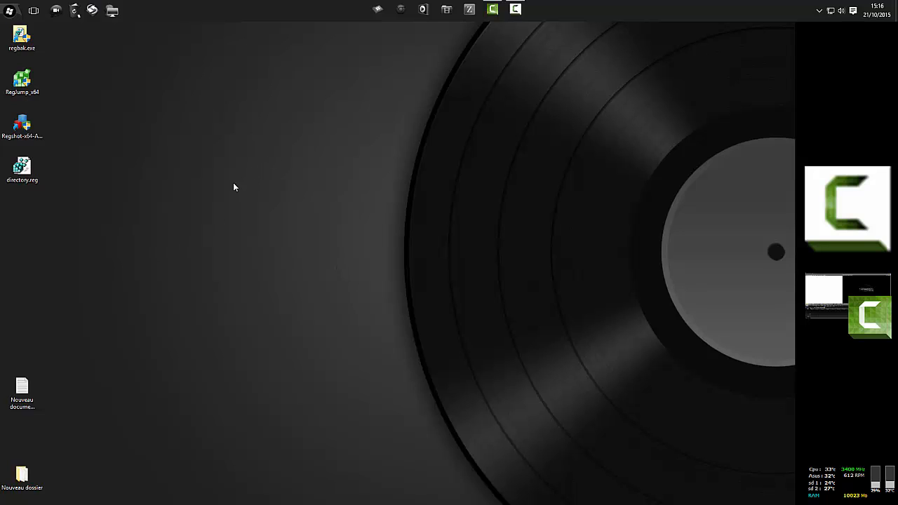
- Launch RegJump_x64 from the desktop, jump to the bookmarked HKCR\Directory\Background\shell, and select the shell key in the Registry Editor
{"action": "double_click", "coordinate": [22, 83]}
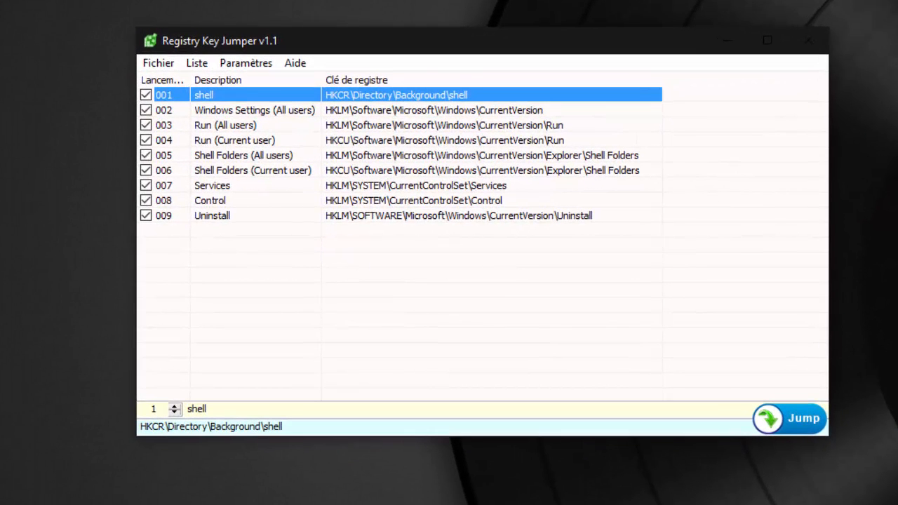
{"action": "right_click", "coordinate": [2, 2]}
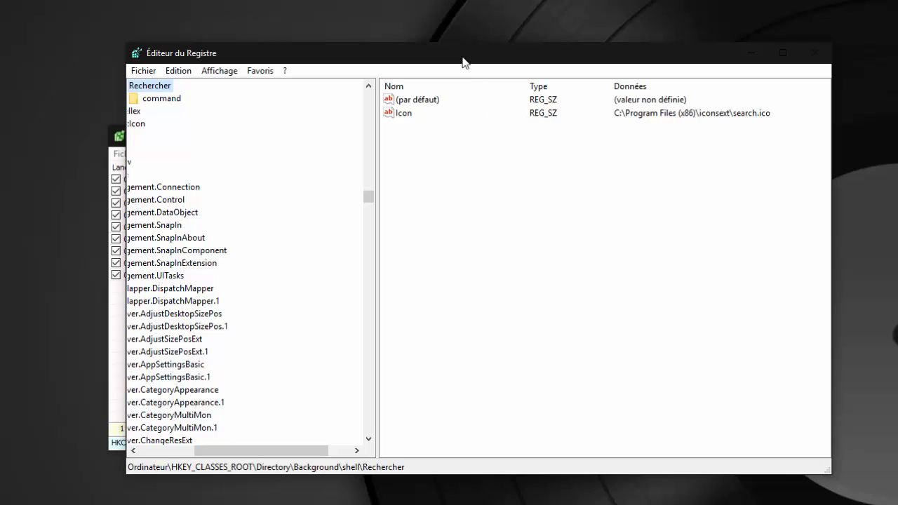
{"action": "left_click_drag", "start_coordinate": [463, 59], "coordinate": [623, 220]}
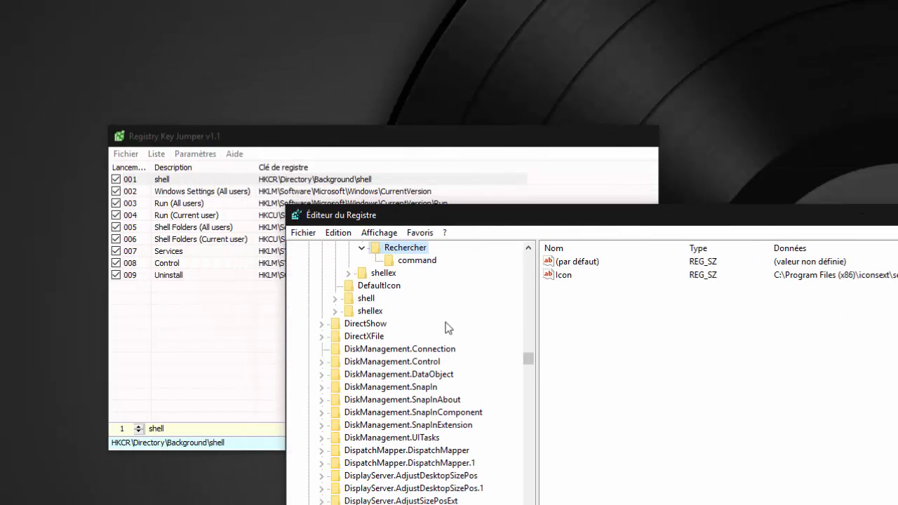
{"action": "left_click", "coordinate": [529, 247]}
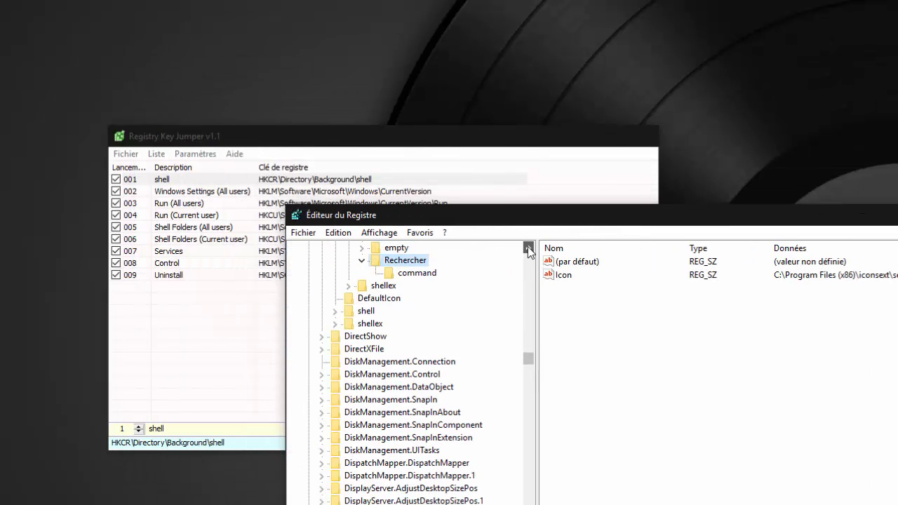
{"action": "left_click", "coordinate": [379, 286]}
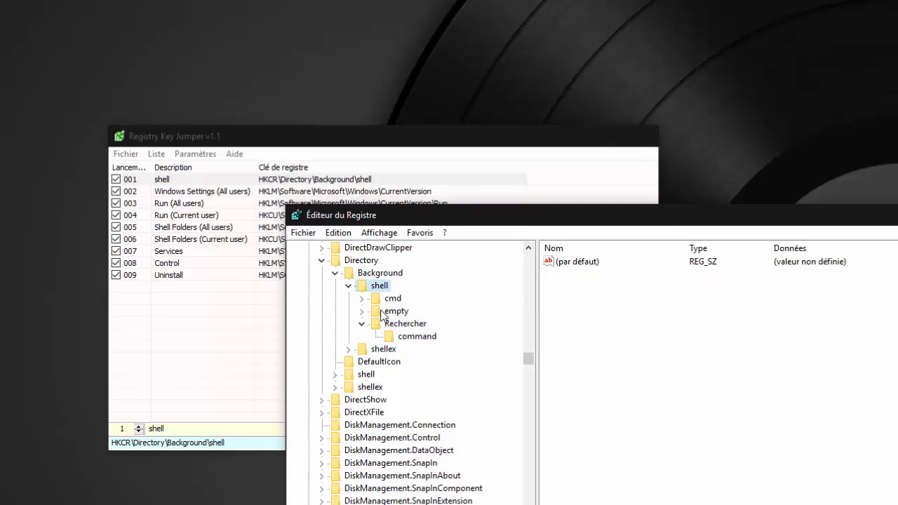
- View the Registry Editor's favourites options and the language choices in Registry Key Jumper's settings
{"action": "left_click", "coordinate": [419, 235]}
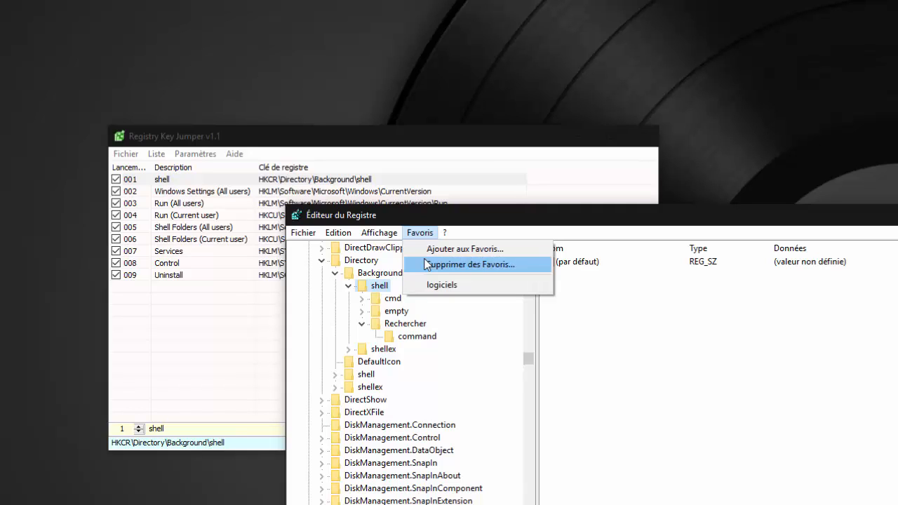
{"action": "left_click", "coordinate": [459, 218]}
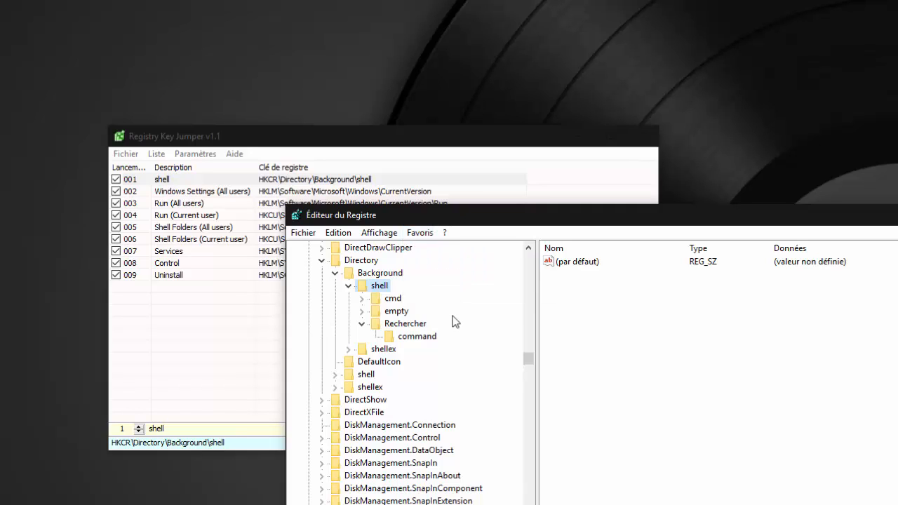
{"action": "left_click_drag", "start_coordinate": [269, 146], "coordinate": [222, 143]}
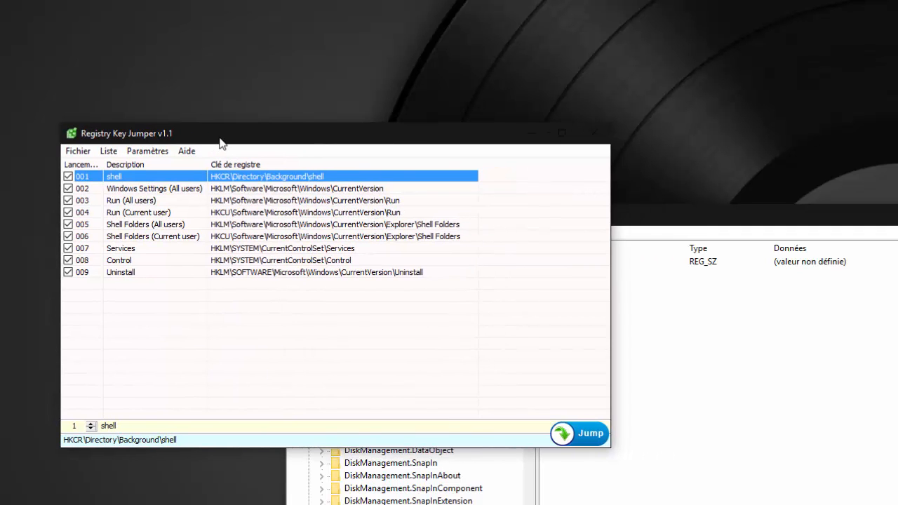
{"action": "left_click", "coordinate": [638, 219]}
{"action": "left_click", "coordinate": [148, 151]}
{"action": "mouse_move", "coordinate": [167, 290]}
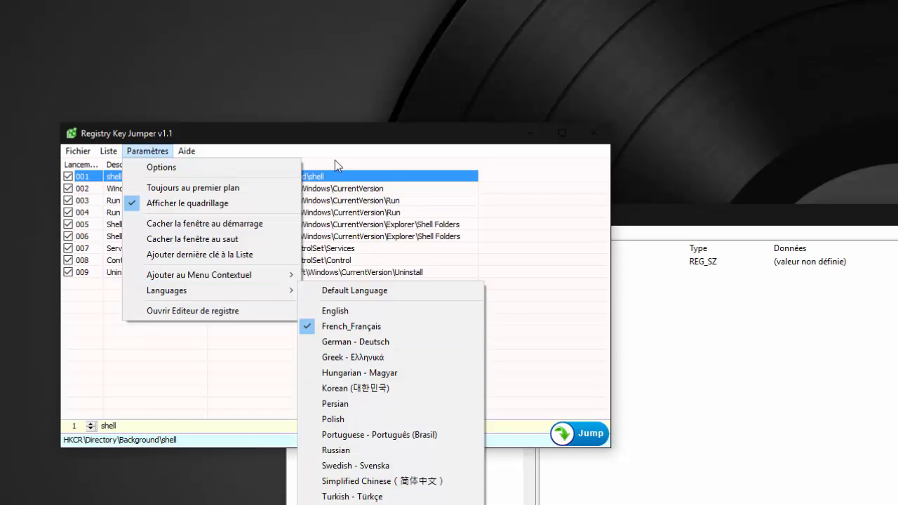
{"action": "left_click", "coordinate": [323, 134]}
- Copy the key name of Directory\Background\shell from the Registry Editor and paste it as a new entry in Registry Key Jumper
{"action": "left_click", "coordinate": [670, 219]}
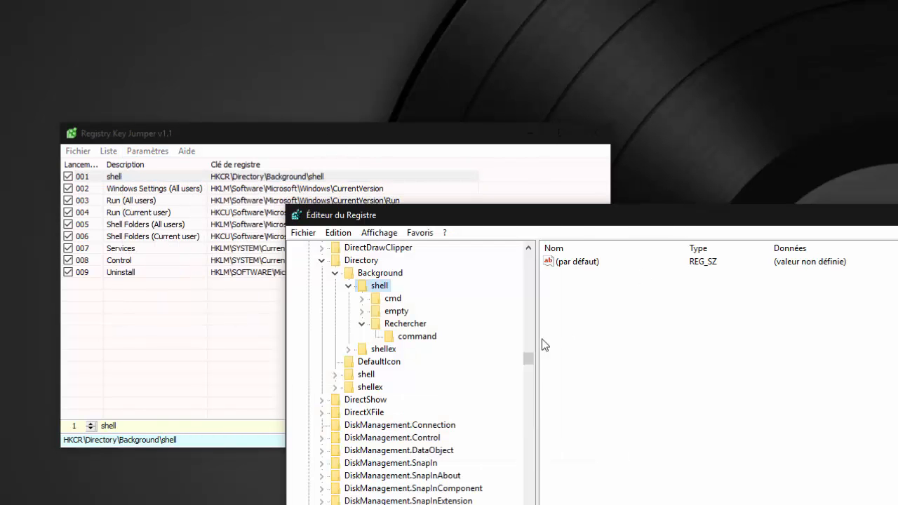
{"action": "right_click", "coordinate": [381, 286]}
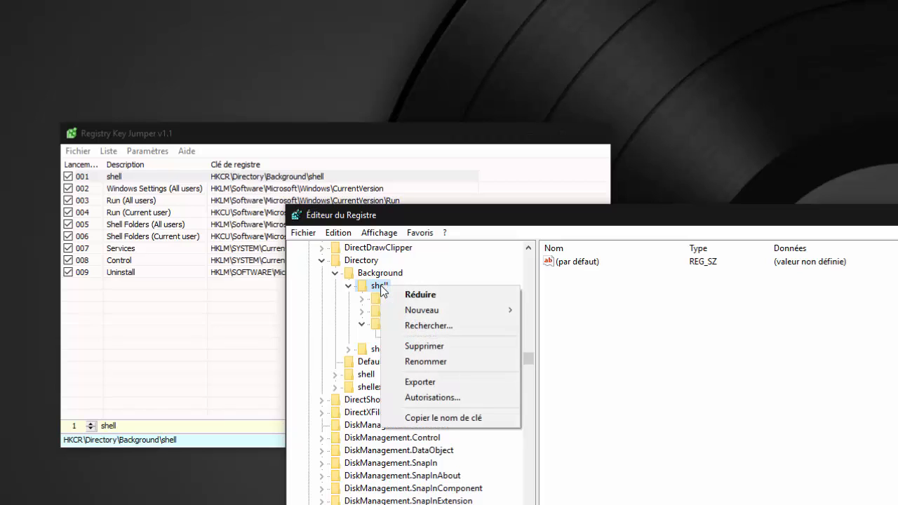
{"action": "left_click", "coordinate": [433, 418]}
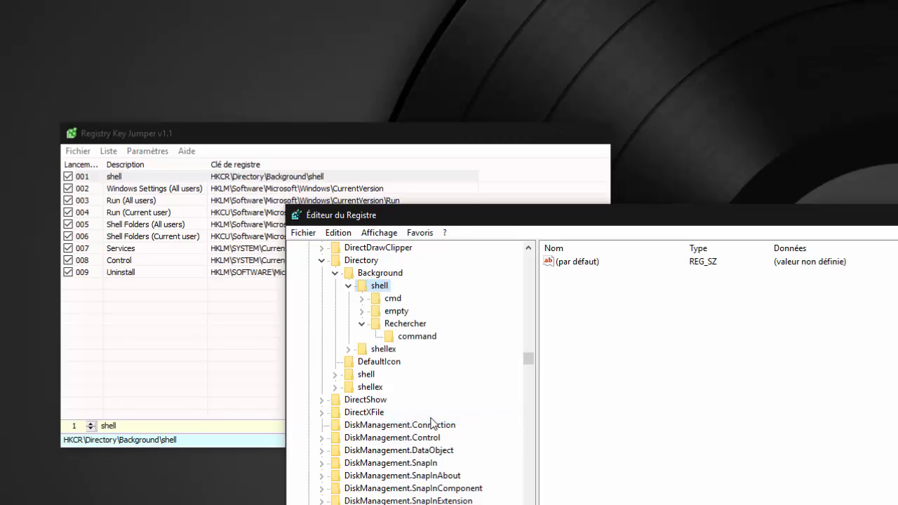
{"action": "left_click", "coordinate": [168, 317]}
{"action": "right_click", "coordinate": [161, 297]}
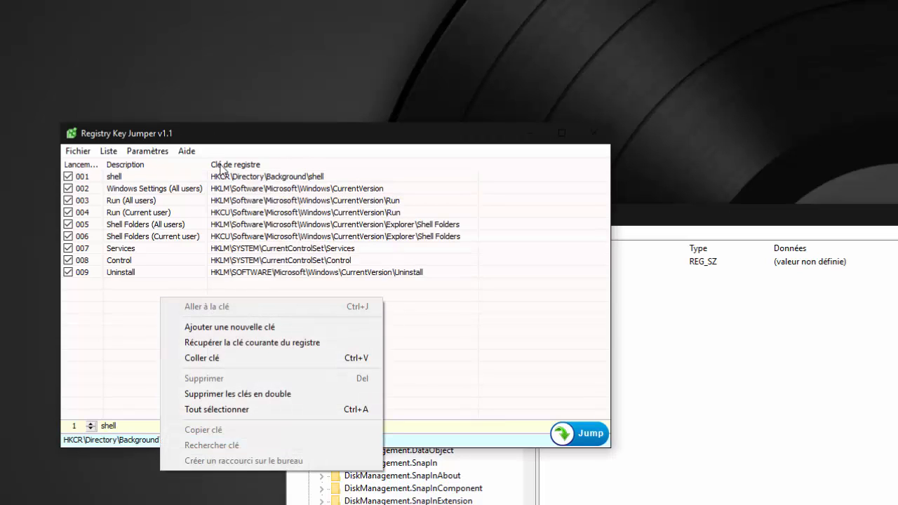
{"action": "left_click", "coordinate": [228, 359]}
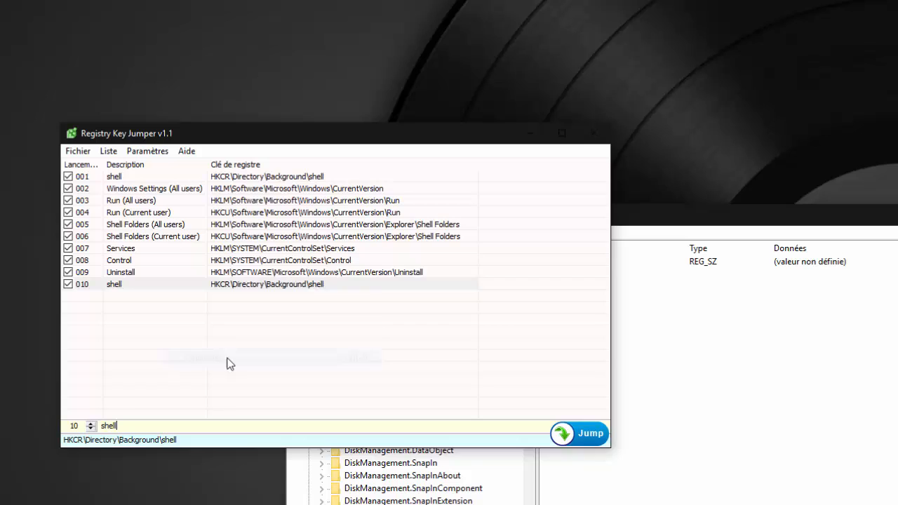
- Delete shell entry 001 from the Registry Key Jumper list and select the remaining HKCR\Directory\Background\shell entry
{"action": "left_click", "coordinate": [283, 288]}
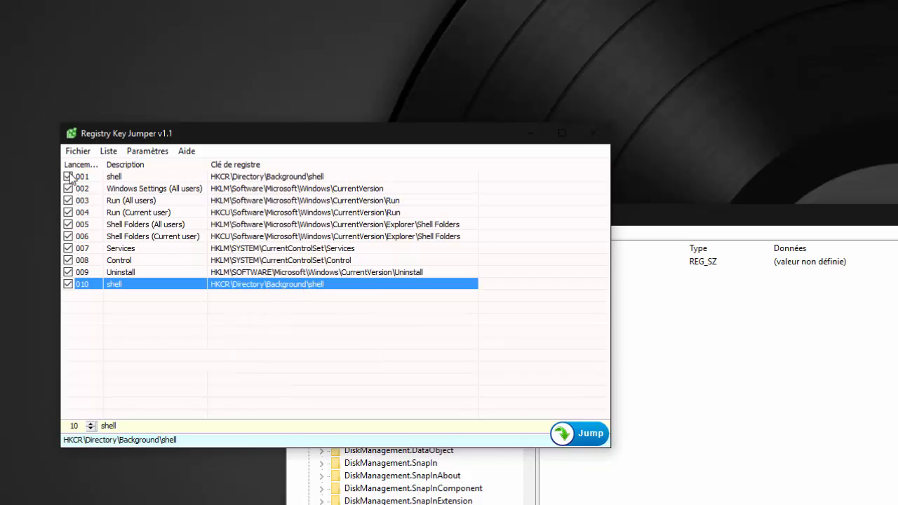
{"action": "left_click", "coordinate": [102, 178]}
{"action": "right_click", "coordinate": [114, 176]}
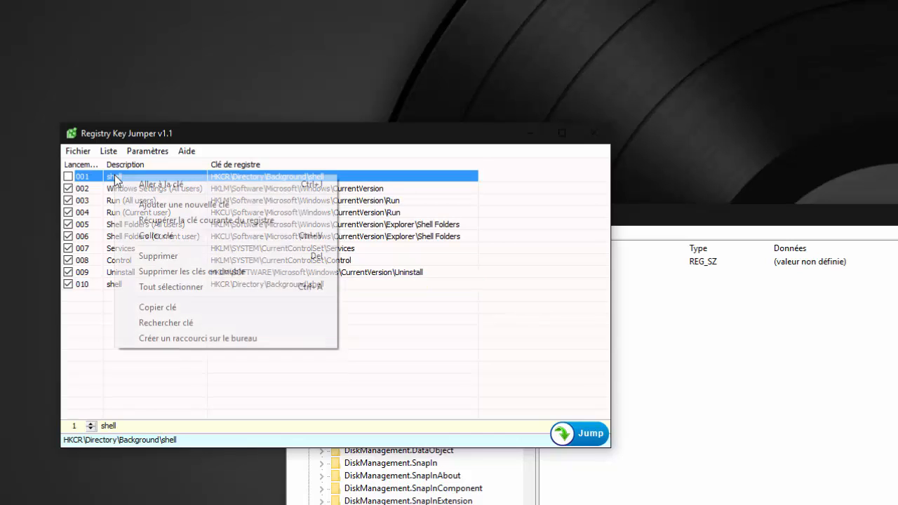
{"action": "left_click", "coordinate": [178, 262]}
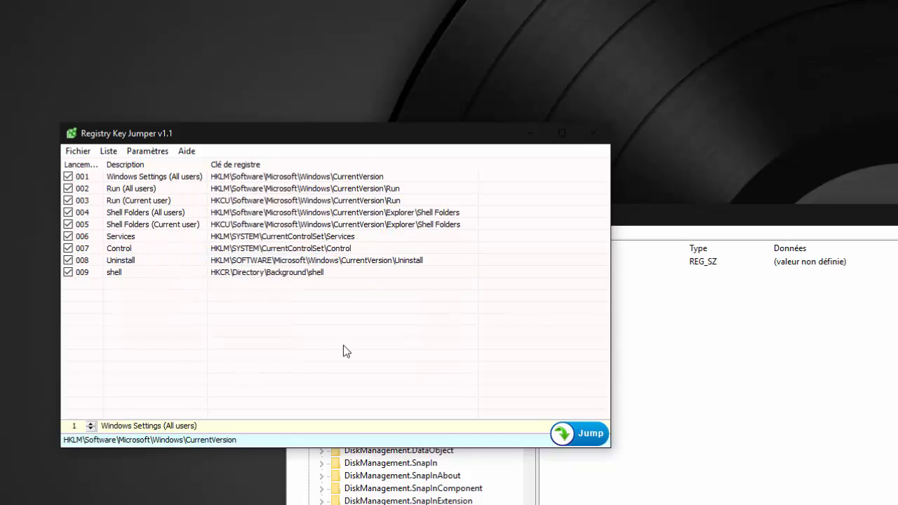
{"action": "left_click", "coordinate": [320, 274]}
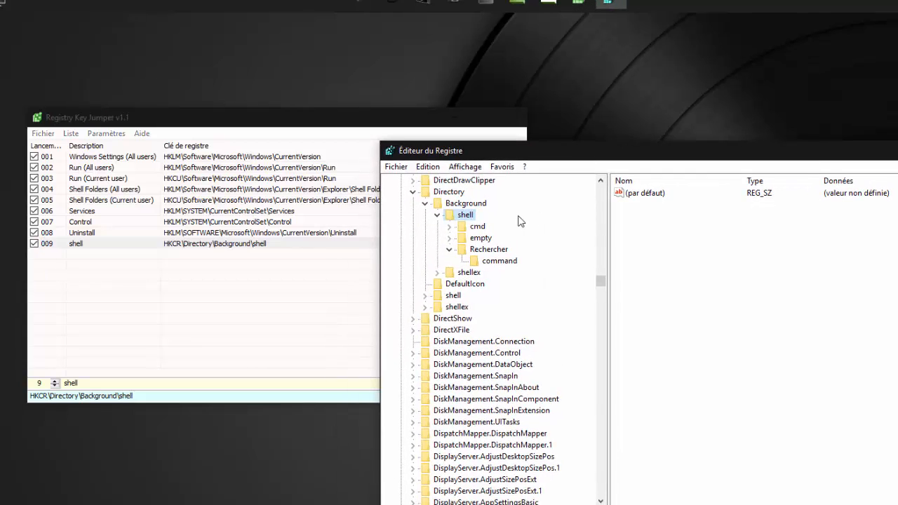
- Browse the keys around Directory\Background\shell in the Registry Editor, and close the editor
{"action": "scroll", "coordinate": [565, 337], "scroll_direction": "down", "scroll_amount": 9}
{"action": "scroll", "coordinate": [551, 358], "scroll_direction": "up", "scroll_amount": 14}
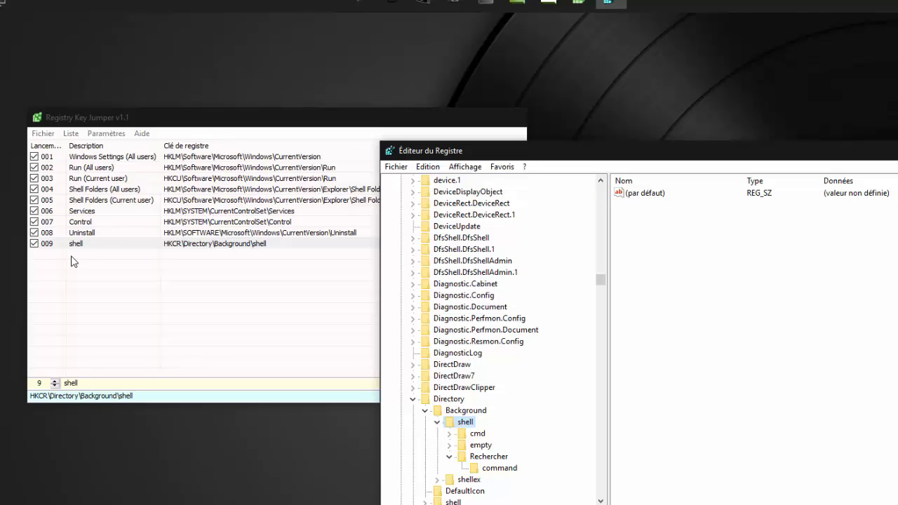
{"action": "left_click", "coordinate": [153, 121]}
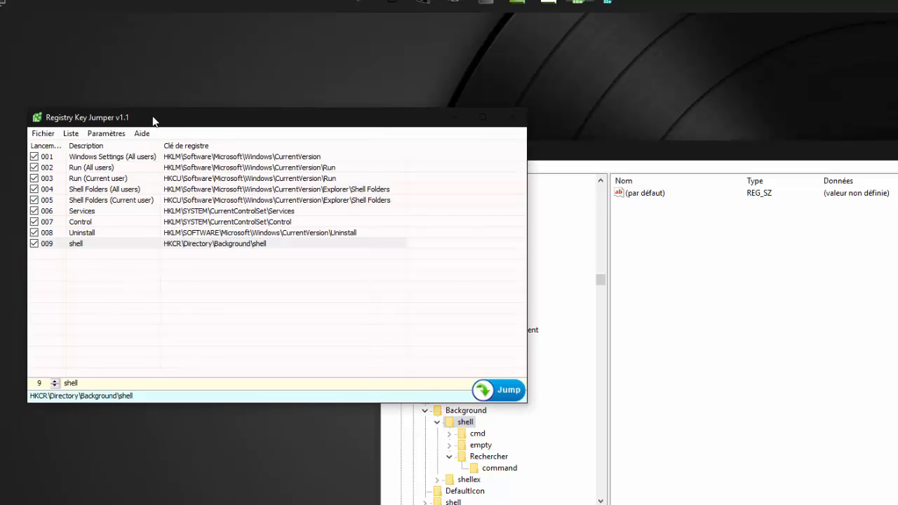
{"action": "left_click_drag", "start_coordinate": [153, 121], "coordinate": [114, 128]}
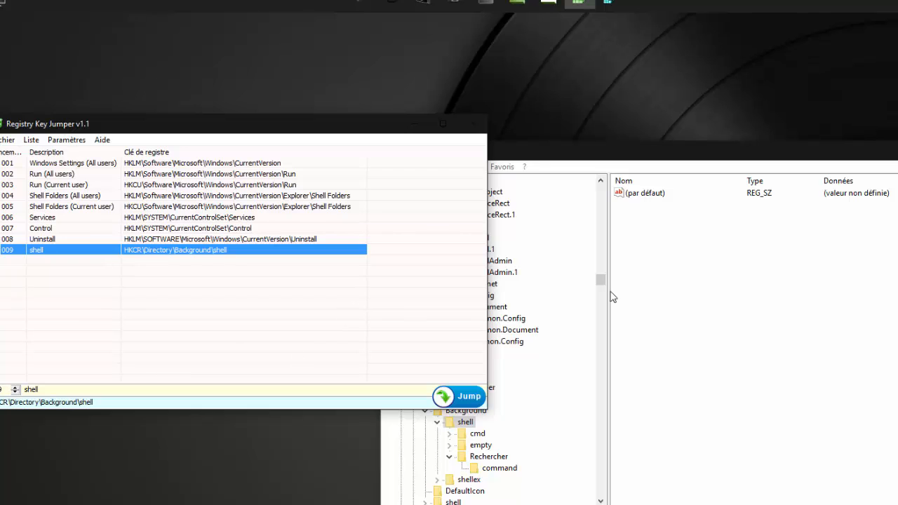
{"action": "left_click", "coordinate": [897, 151]}
- Jump from Registry Key Jumper to HKCR\Directory\Background\shell, examine its subkeys, and close the Registry Editor
{"action": "left_click_drag", "start_coordinate": [258, 130], "coordinate": [514, 131]}
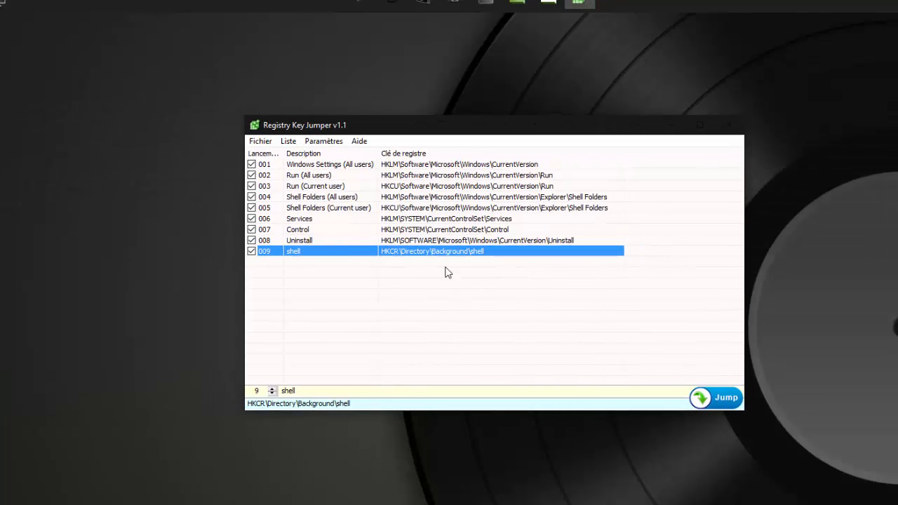
{"action": "left_click", "coordinate": [718, 398]}
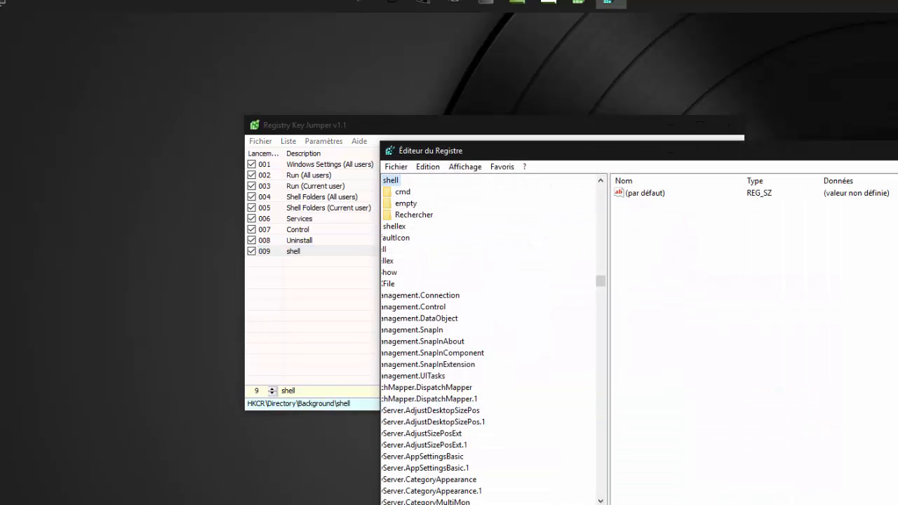
{"action": "left_click_drag", "start_coordinate": [659, 157], "coordinate": [464, 89]}
{"action": "left_click", "coordinate": [367, 253]}
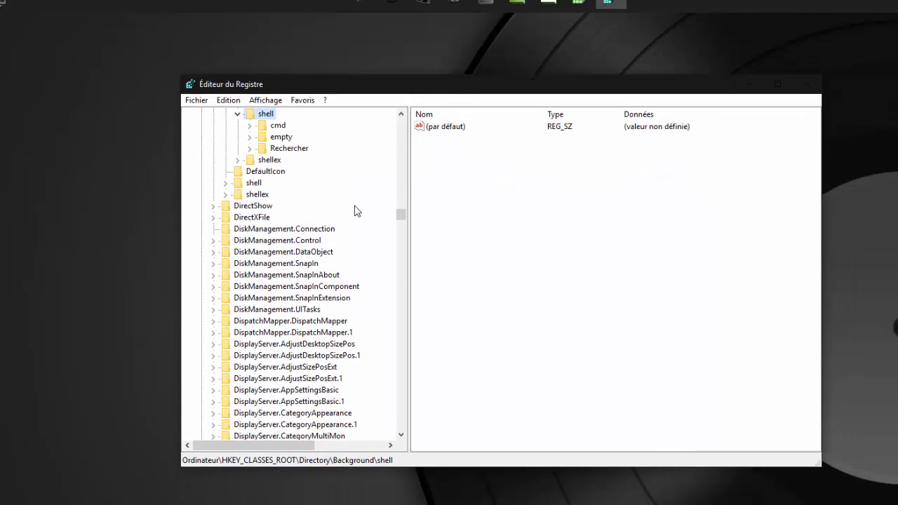
{"action": "scroll", "coordinate": [309, 218], "scroll_direction": "up", "scroll_amount": 2}
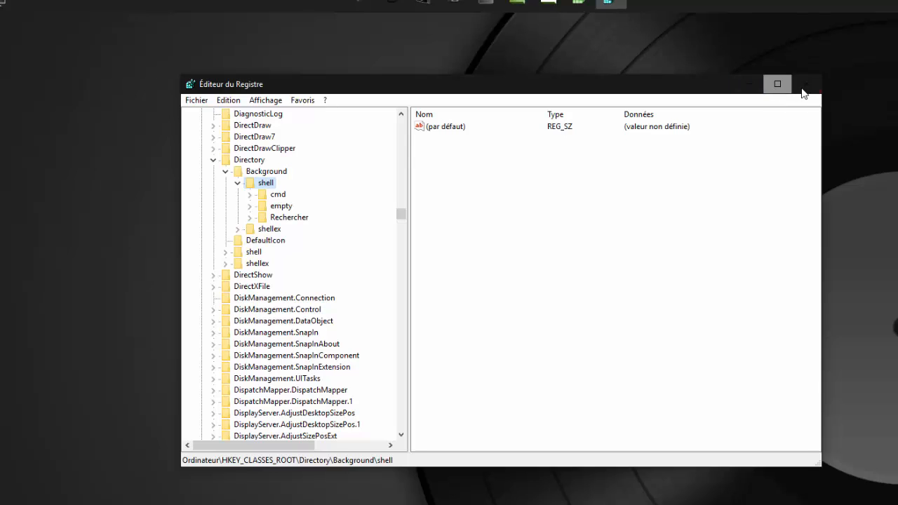
{"action": "left_click", "coordinate": [807, 84]}
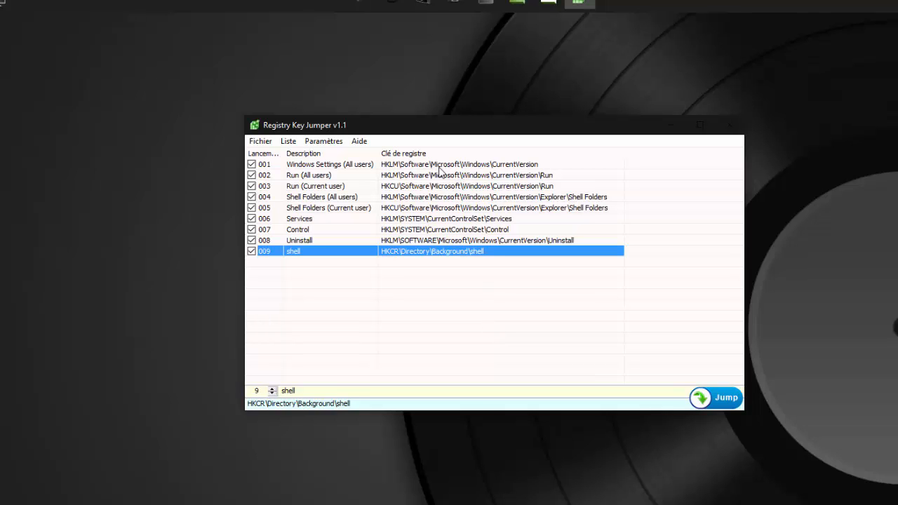
- Search the web for the HKCR\Directory\Background\shell key from Registry Key Jumper and look through the results
{"action": "left_click_drag", "start_coordinate": [411, 133], "coordinate": [403, 153]}
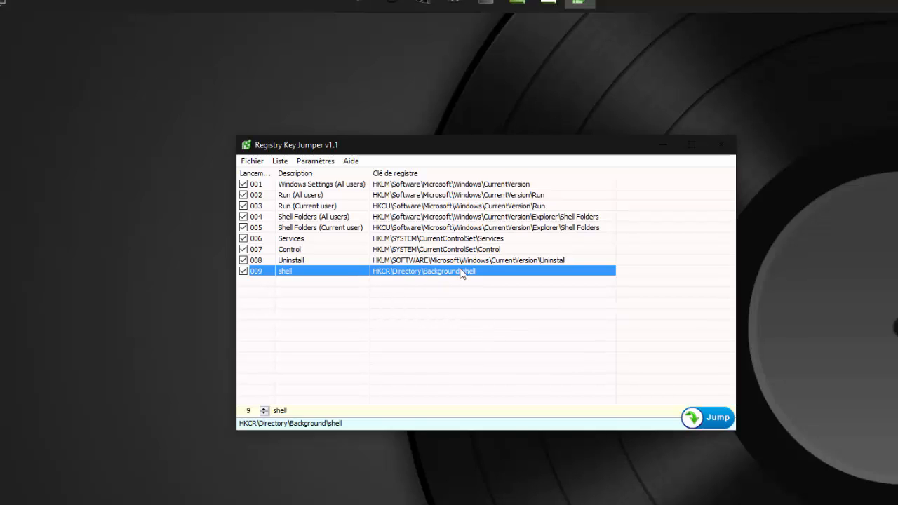
{"action": "right_click", "coordinate": [394, 276]}
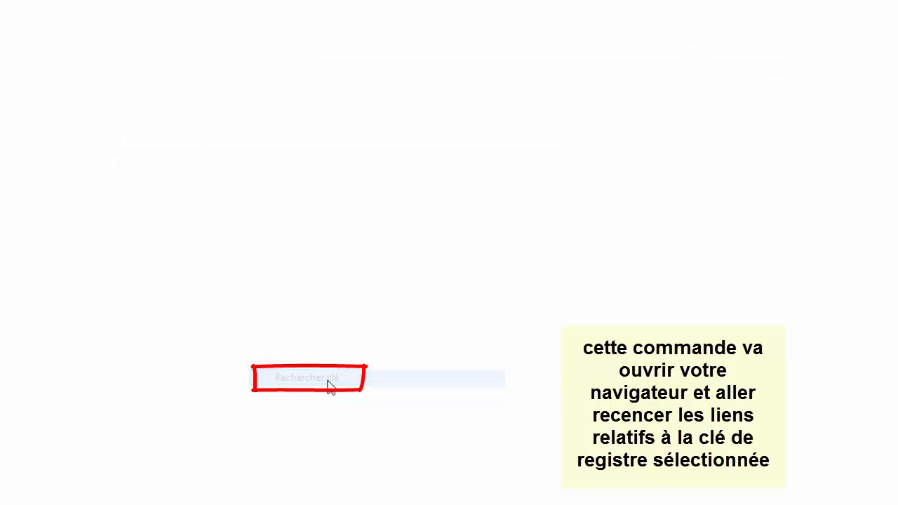
{"action": "left_click", "coordinate": [329, 387]}
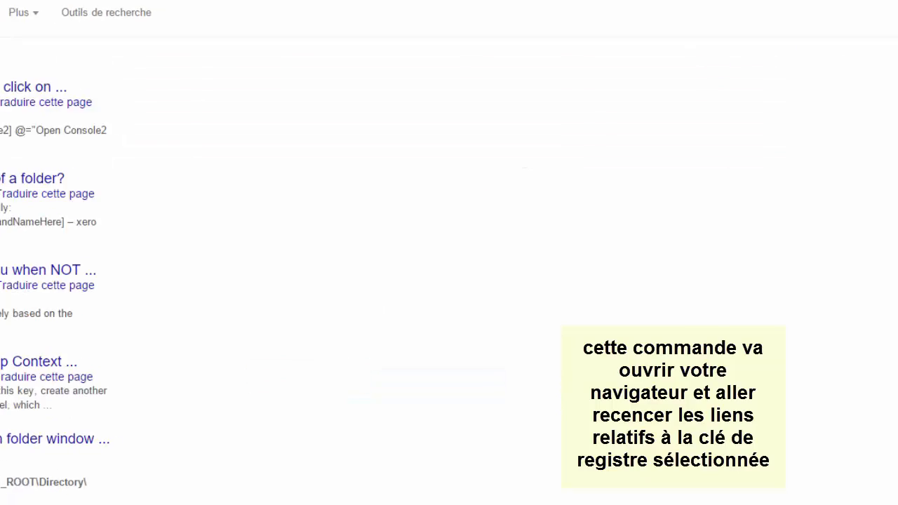
{"action": "scroll", "coordinate": [482, 143], "scroll_direction": "down", "scroll_amount": 4}
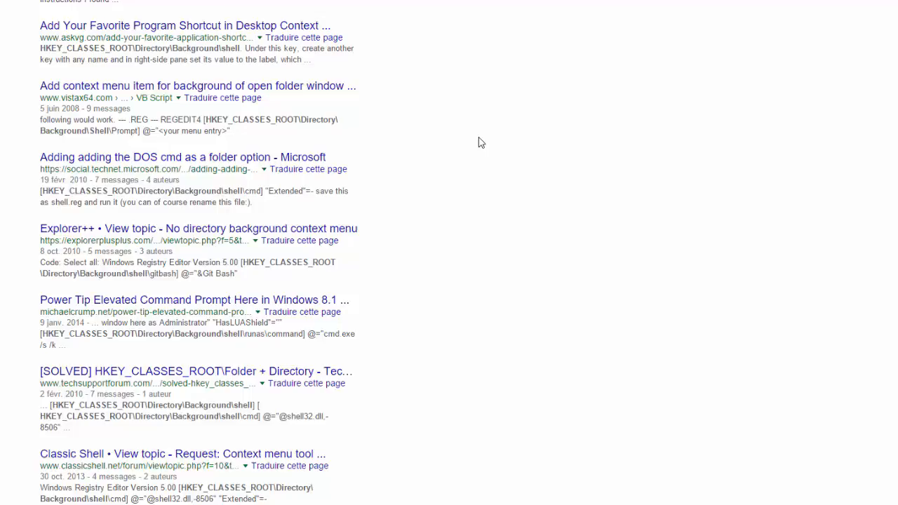
{"action": "scroll", "coordinate": [435, 151], "scroll_direction": "down", "scroll_amount": 2}
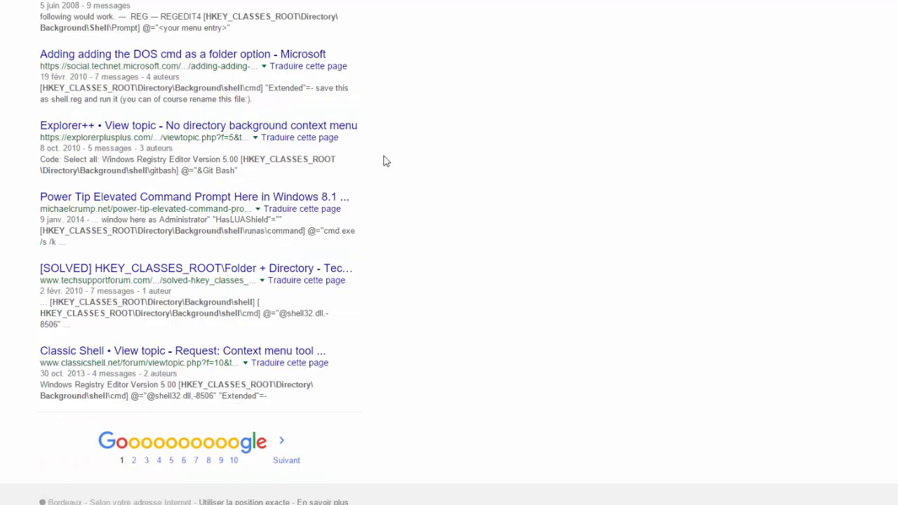
{"action": "scroll", "coordinate": [365, 154], "scroll_direction": "up", "scroll_amount": 2}
{"action": "scroll", "coordinate": [334, 161], "scroll_direction": "down", "scroll_amount": 2}
{"action": "scroll", "coordinate": [110, 135], "scroll_direction": "up", "scroll_amount": 5}
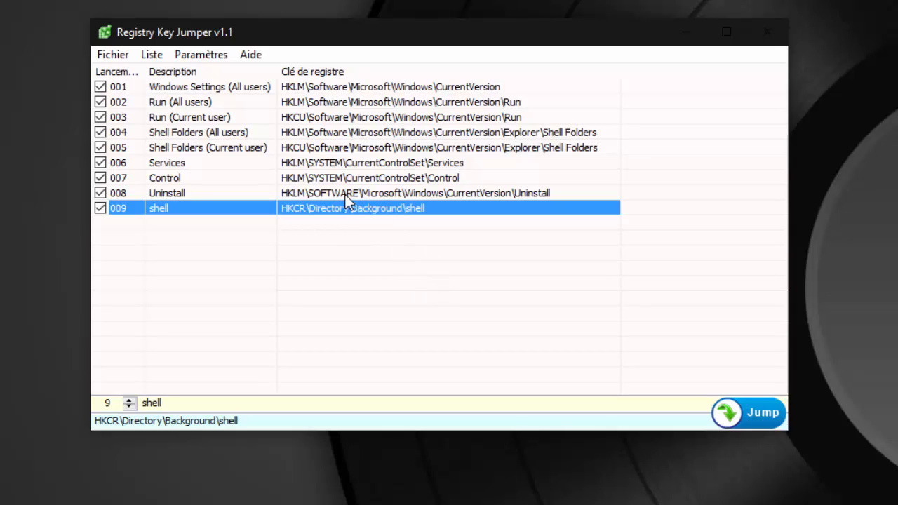
- View the available commands for the Run (All users) entry, and close Registry Key Jumper
{"action": "left_click", "coordinate": [299, 103]}
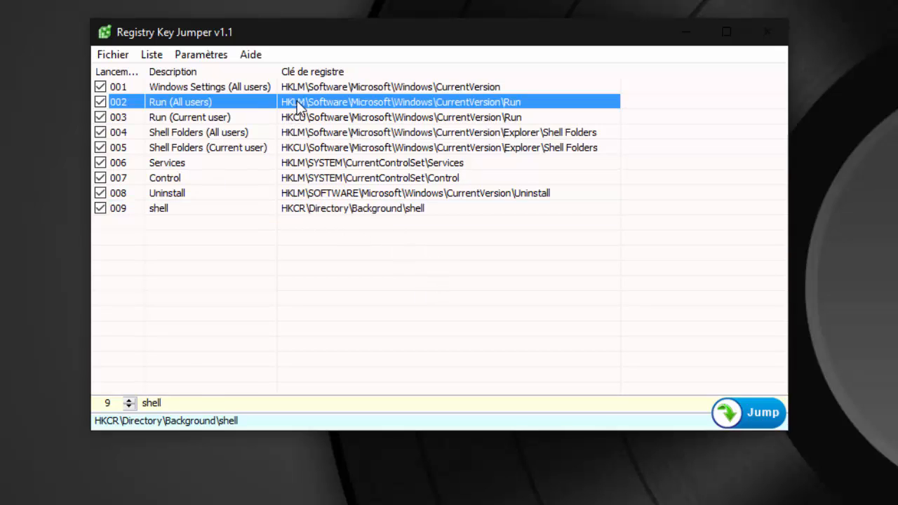
{"action": "right_click", "coordinate": [421, 103]}
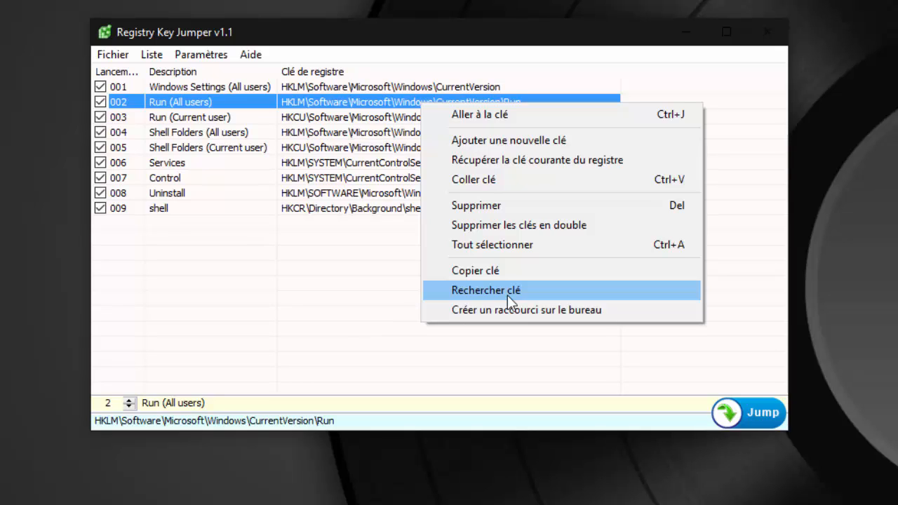
{"action": "left_click", "coordinate": [289, 260]}
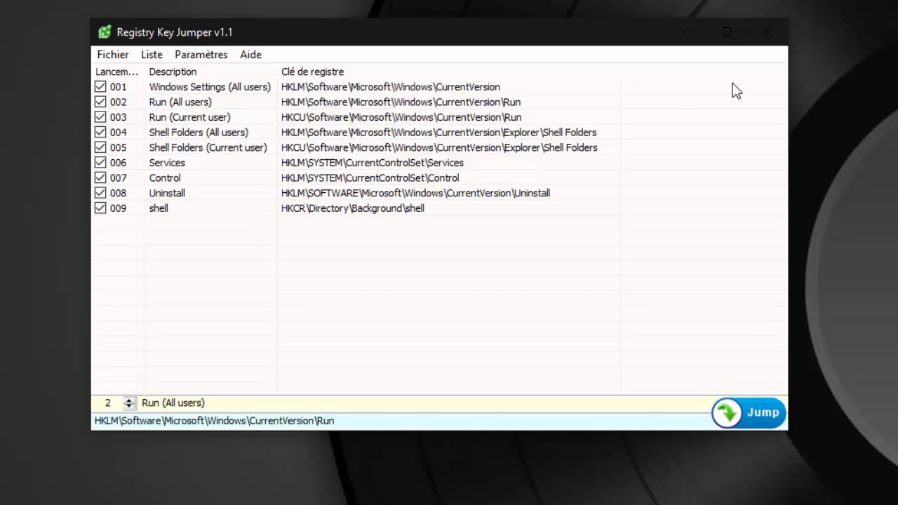
{"action": "left_click", "coordinate": [762, 33]}
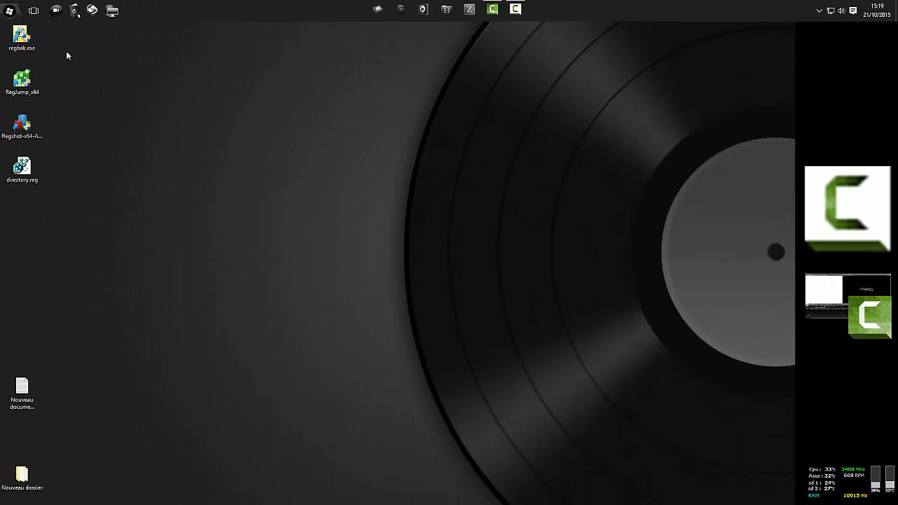
- Launch regbak.exe from the desktop, delete the registry backup dated 21/10/2015, 14:32, and enlarge the window
{"action": "double_click", "coordinate": [21, 37]}
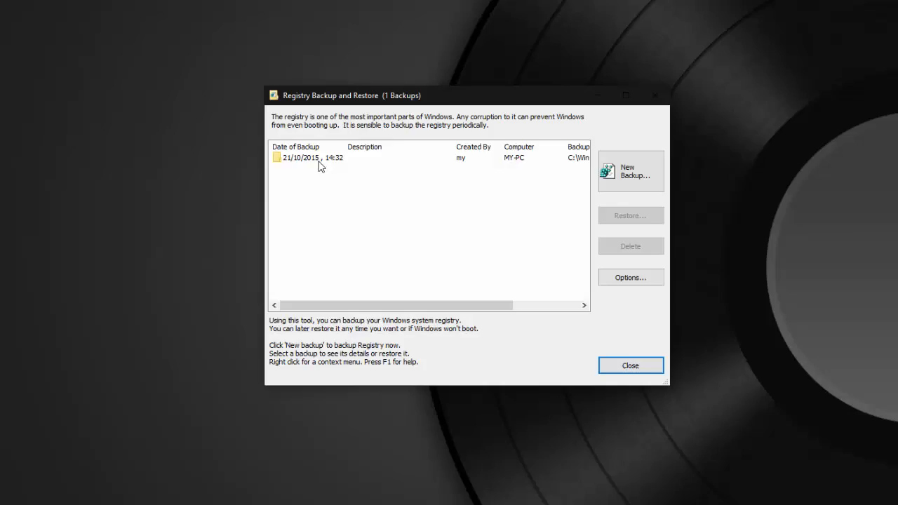
{"action": "left_click", "coordinate": [340, 205]}
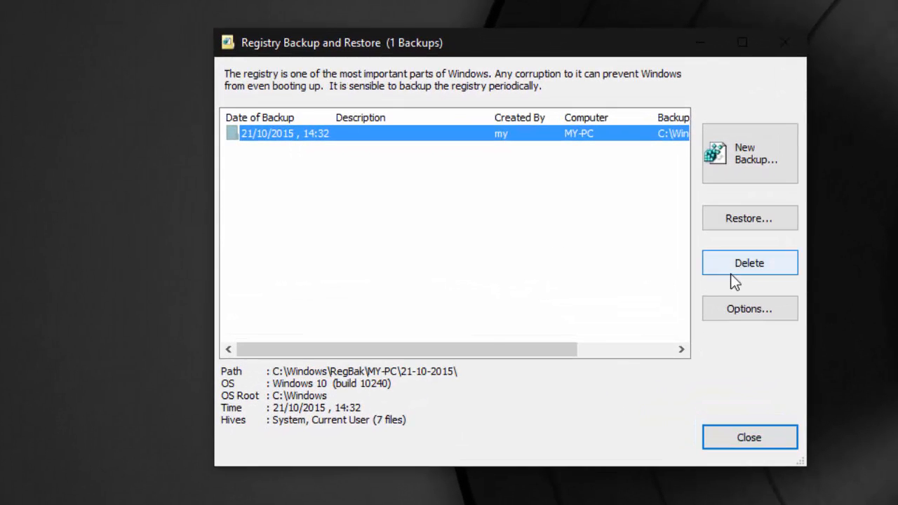
{"action": "left_click", "coordinate": [712, 267]}
{"action": "left_click", "coordinate": [562, 403]}
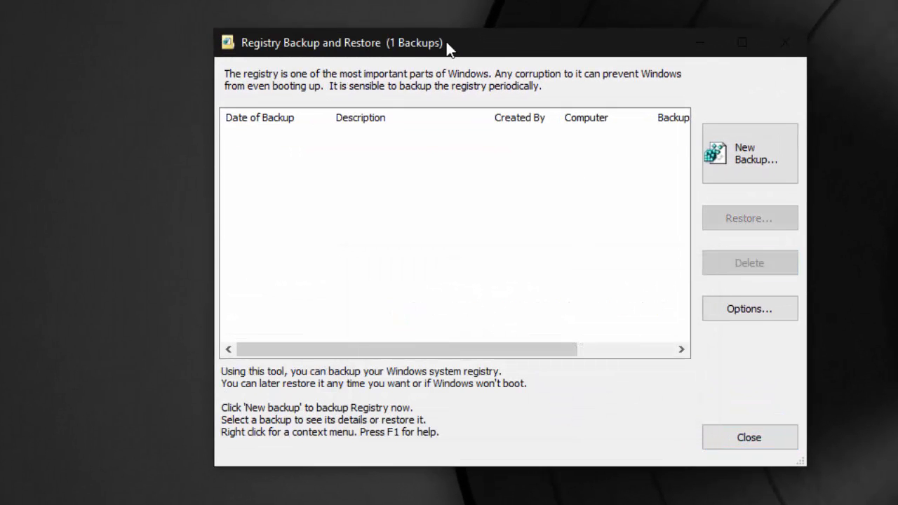
{"action": "left_click_drag", "start_coordinate": [798, 468], "coordinate": [897, 504]}
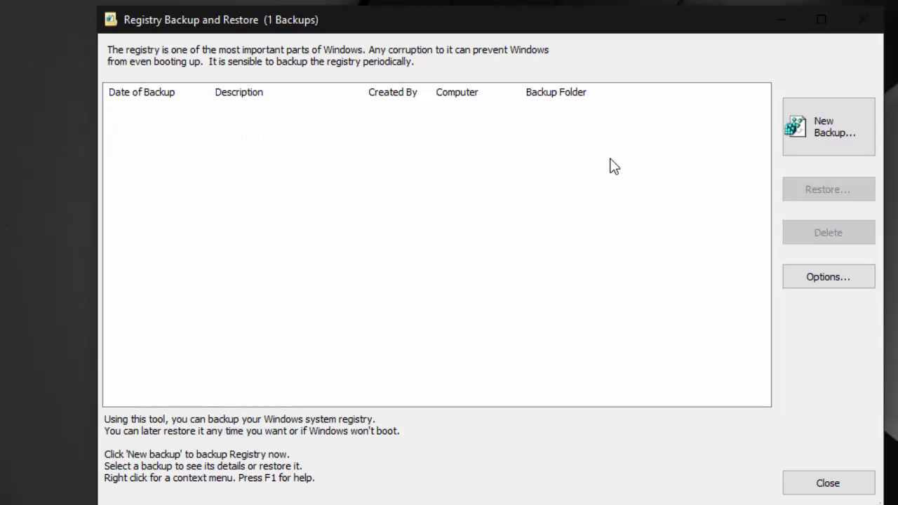
- Start a new registry backup and look through Ce PC for a backup location, cancelling the folder selection
{"action": "left_click", "coordinate": [839, 131]}
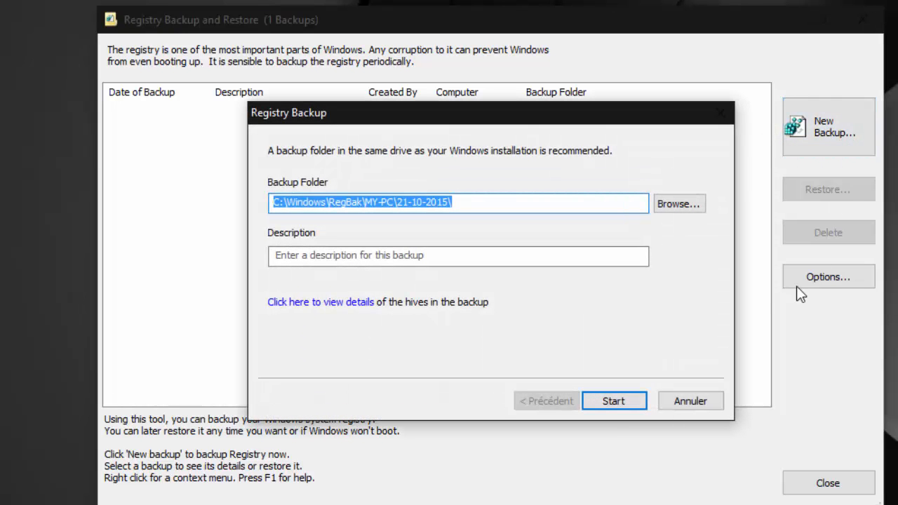
{"action": "left_click", "coordinate": [670, 205]}
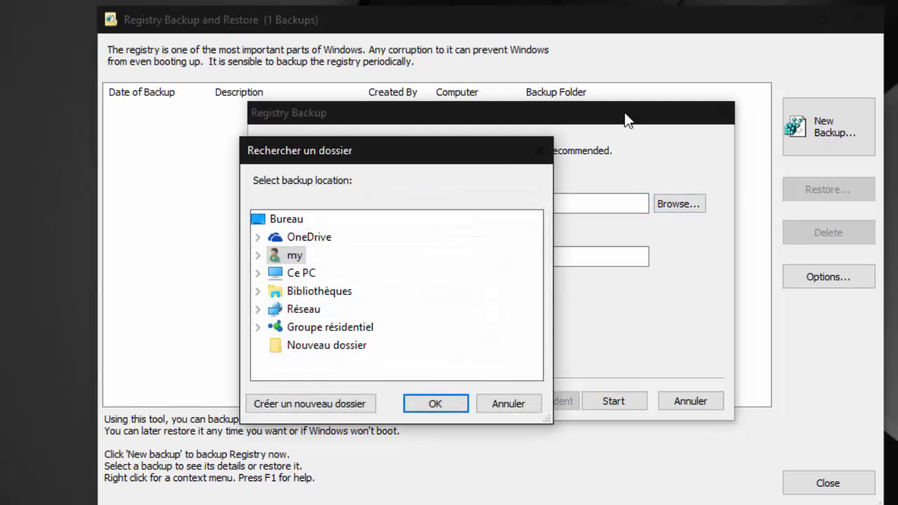
{"action": "double_click", "coordinate": [319, 273]}
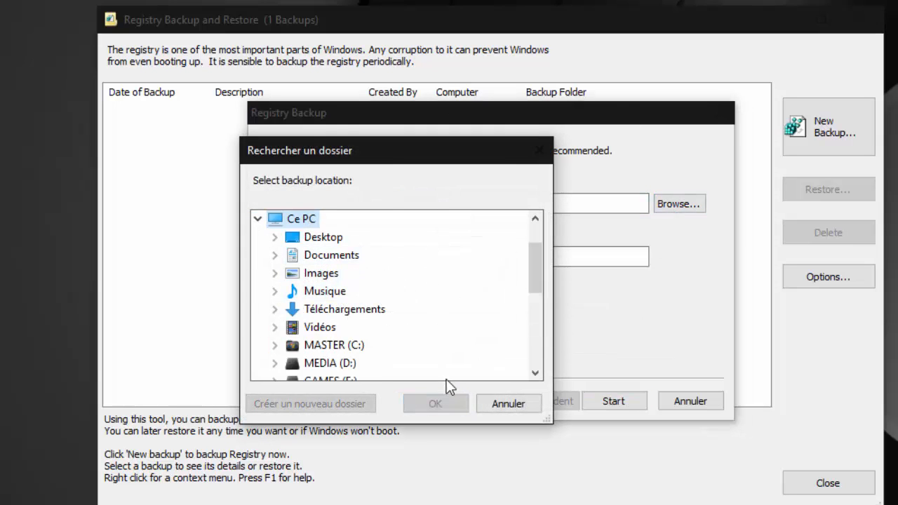
{"action": "left_click", "coordinate": [522, 406]}
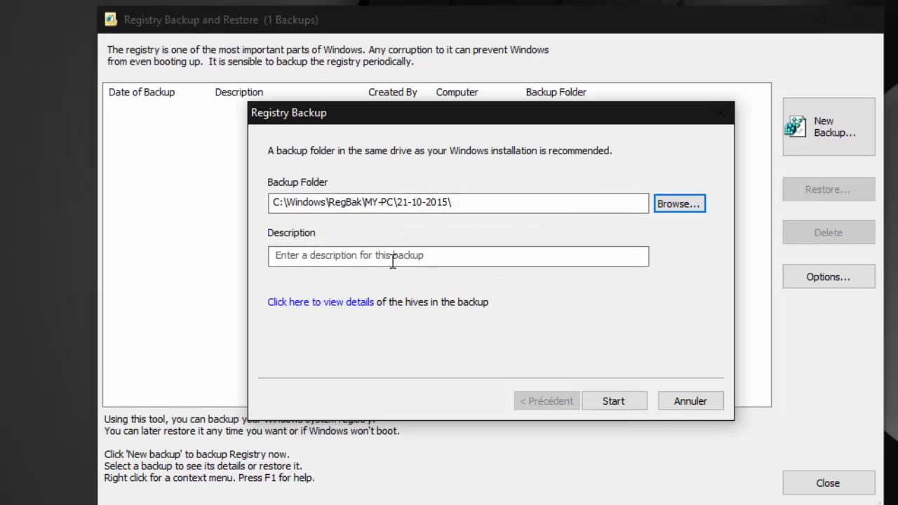
- Describe the backup as "aujourd'hui le 21 oct" and run it to C:\Windows\RegBak\MY-PC\21-10-2015\
{"action": "left_click", "coordinate": [456, 257]}
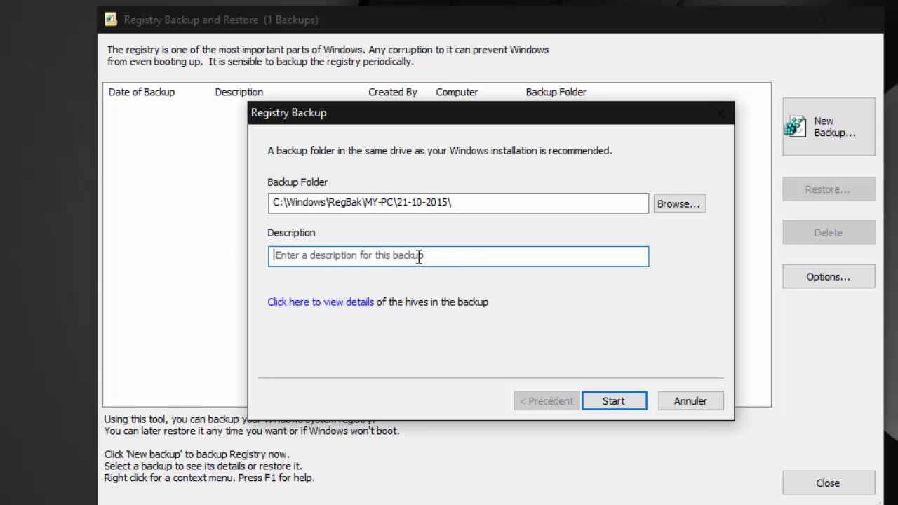
{"action": "type", "text": "aujourd'hui"}
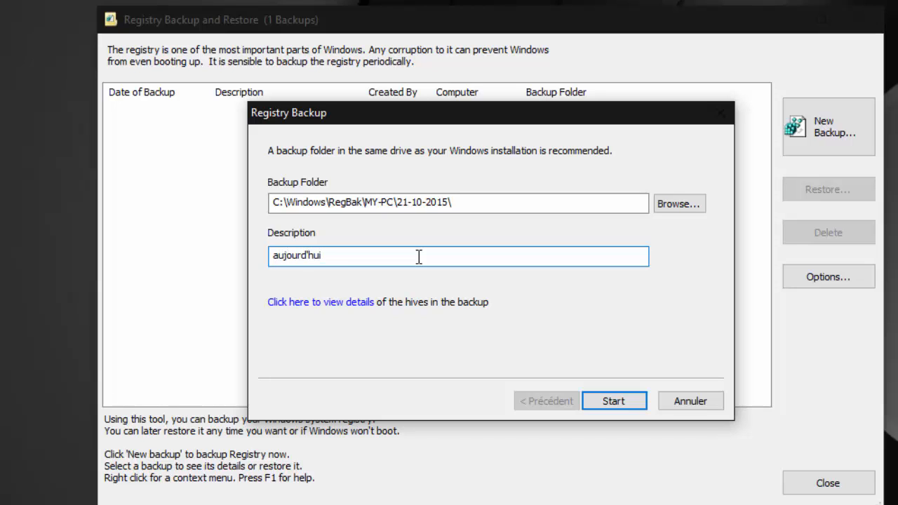
{"action": "type", "text": " le 21 oct"}
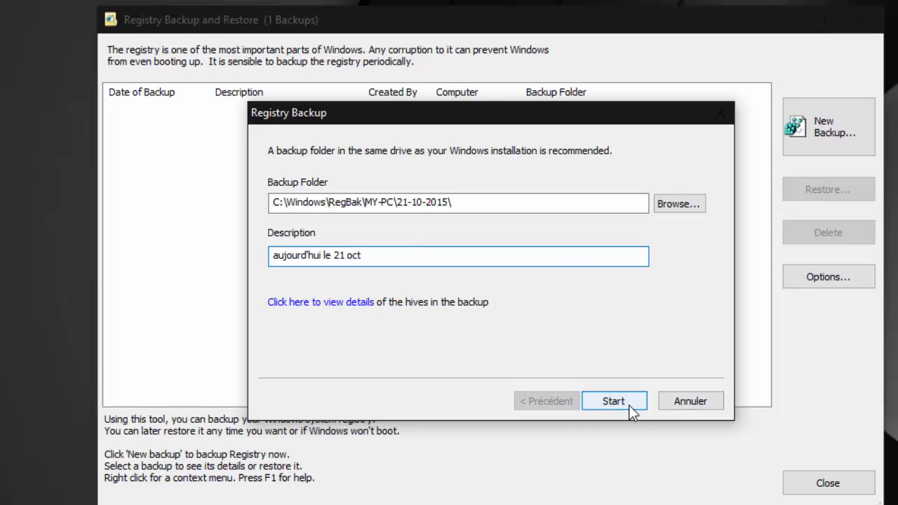
{"action": "left_click", "coordinate": [629, 406]}
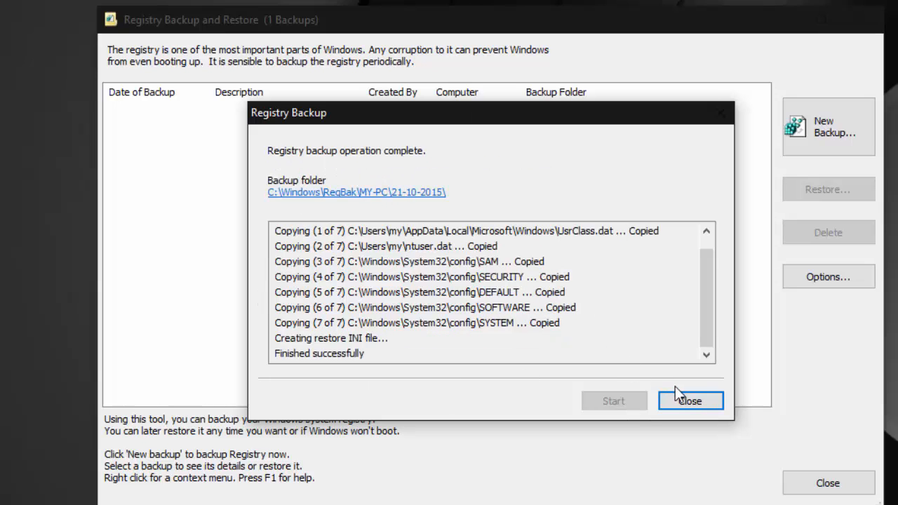
- View the files in the finished backup's folder, and close the folder, the backup report and the backup program
{"action": "left_click", "coordinate": [309, 194]}
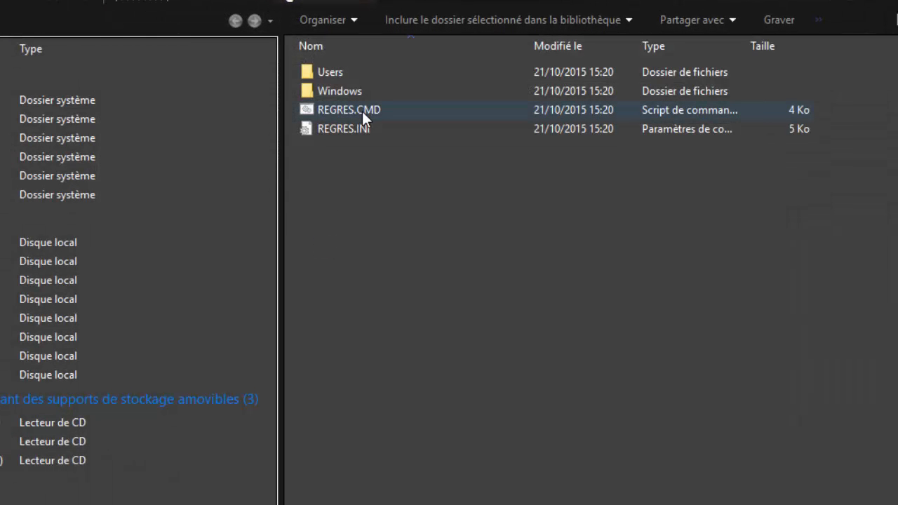
{"action": "left_click", "coordinate": [843, 2]}
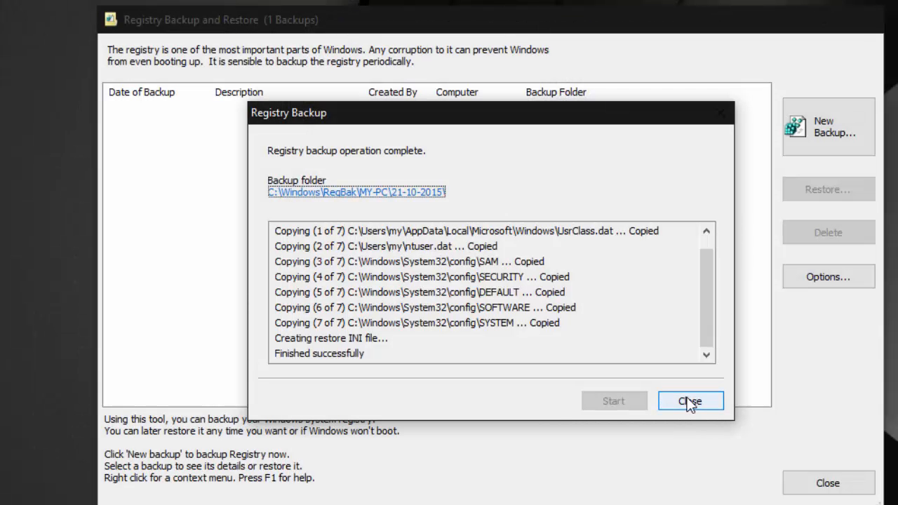
{"action": "left_click", "coordinate": [688, 402]}
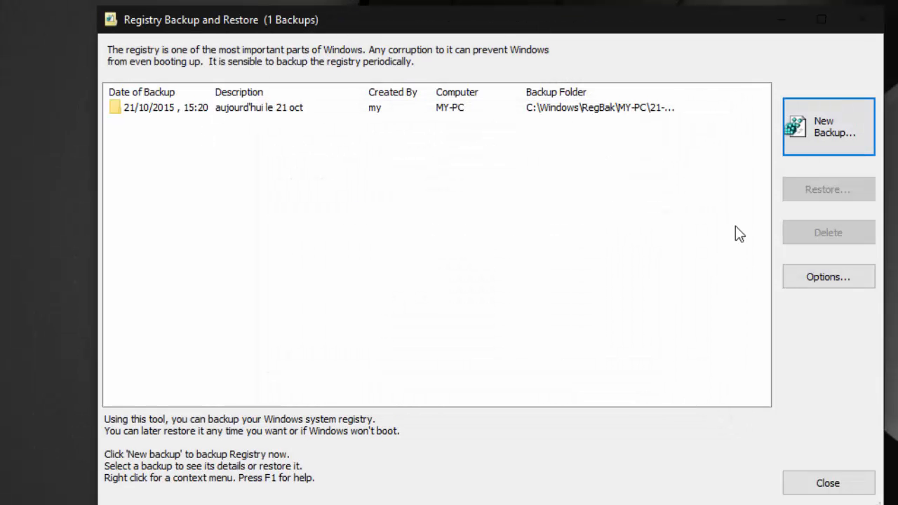
{"action": "left_click", "coordinate": [830, 489]}
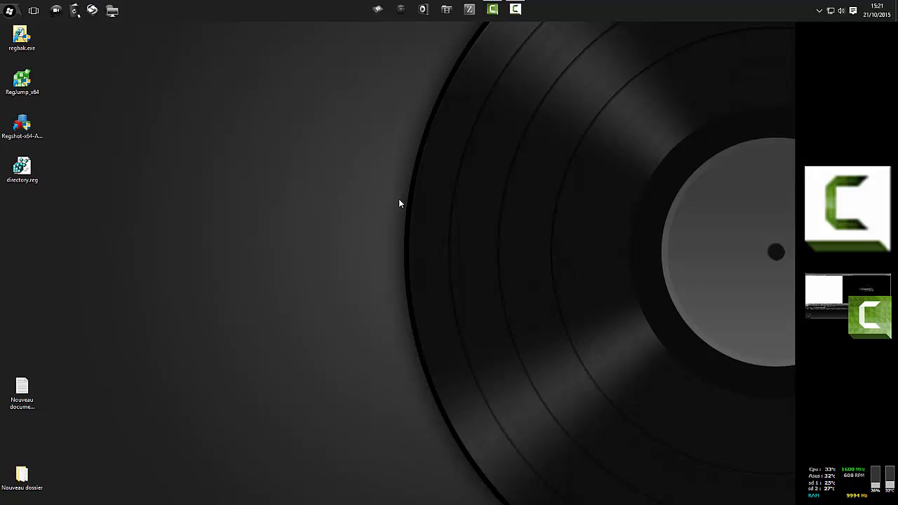
- Relaunch regbak.exe from the desktop, view the details of the backup "aujourd'hui le 21 oct", and close the program
{"action": "double_click", "coordinate": [20, 37]}
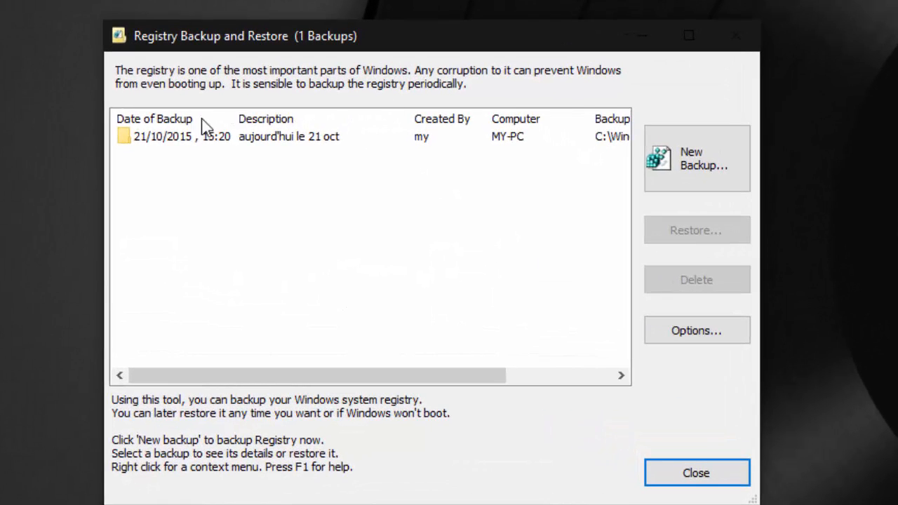
{"action": "left_click", "coordinate": [295, 184]}
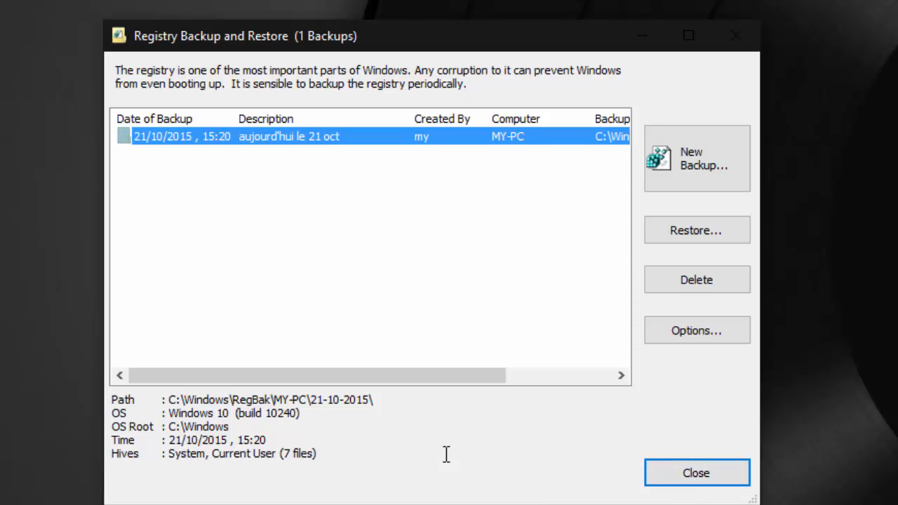
{"action": "left_click", "coordinate": [689, 477]}
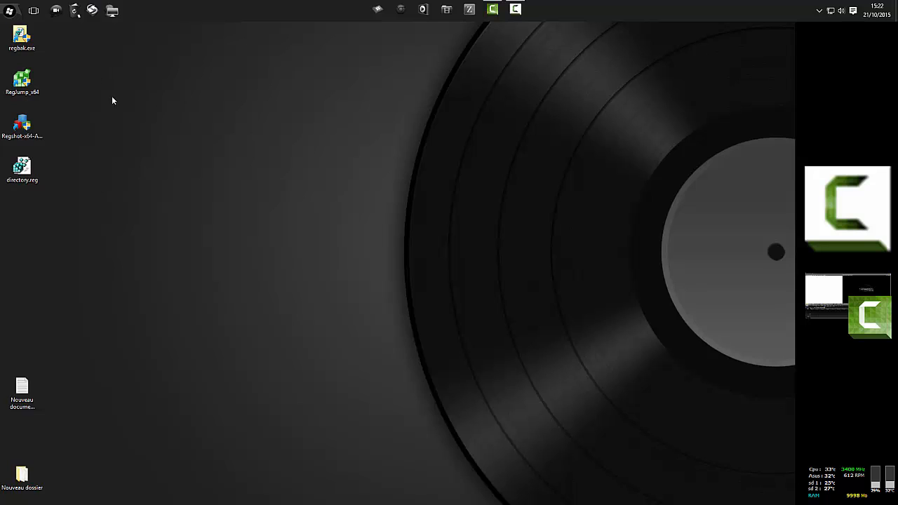
- Launch Regshot from the desktop and view its available interface languages, keeping Français
{"action": "left_click", "coordinate": [21, 127]}
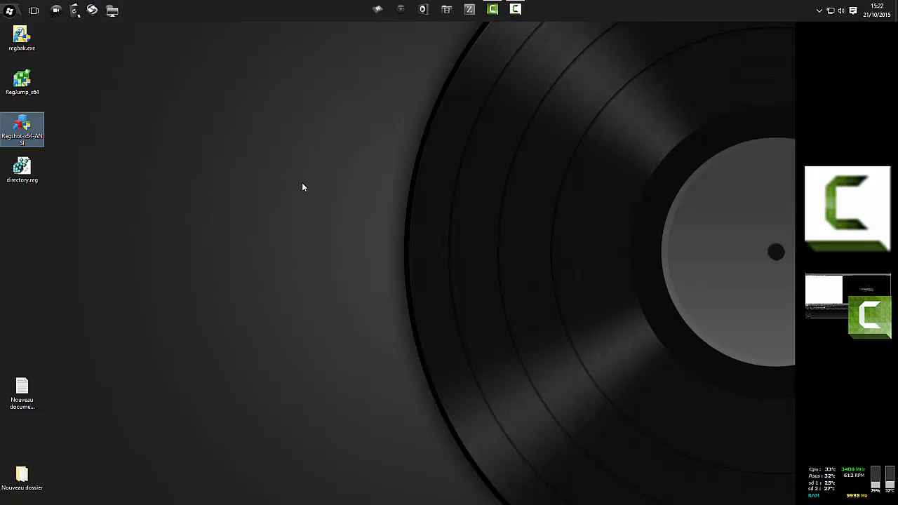
{"action": "double_click", "coordinate": [24, 133]}
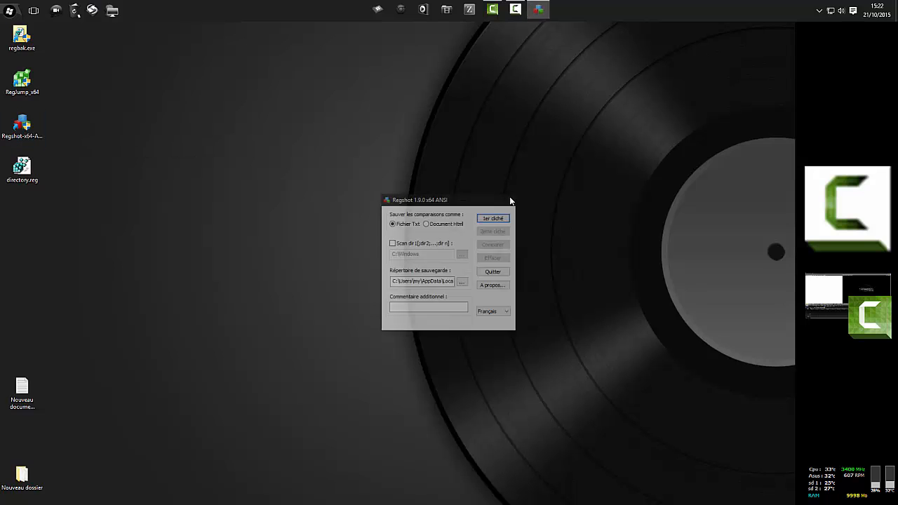
{"action": "left_click_drag", "start_coordinate": [438, 203], "coordinate": [506, 113]}
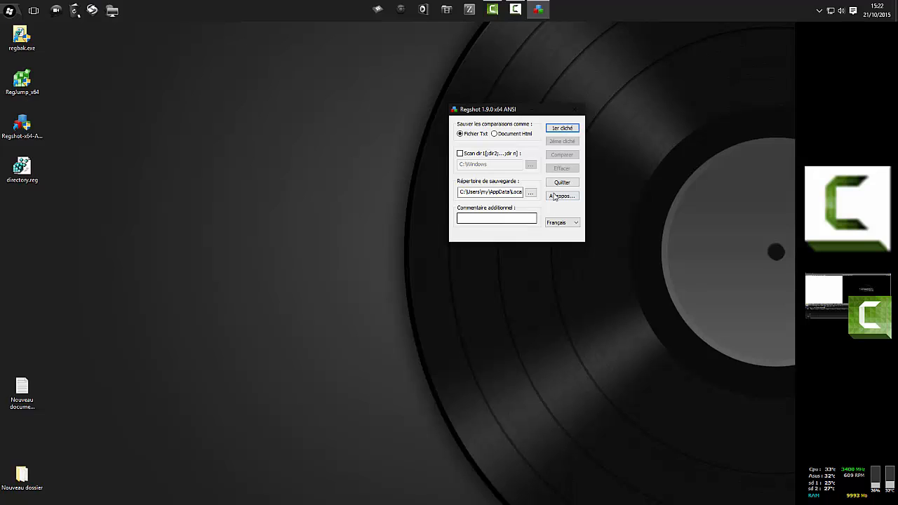
{"action": "left_click", "coordinate": [575, 223]}
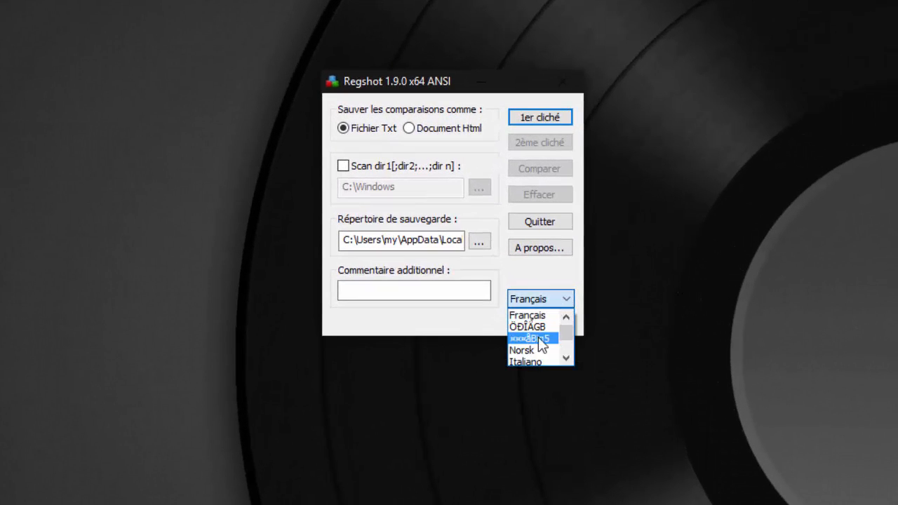
{"action": "left_click", "coordinate": [435, 325]}
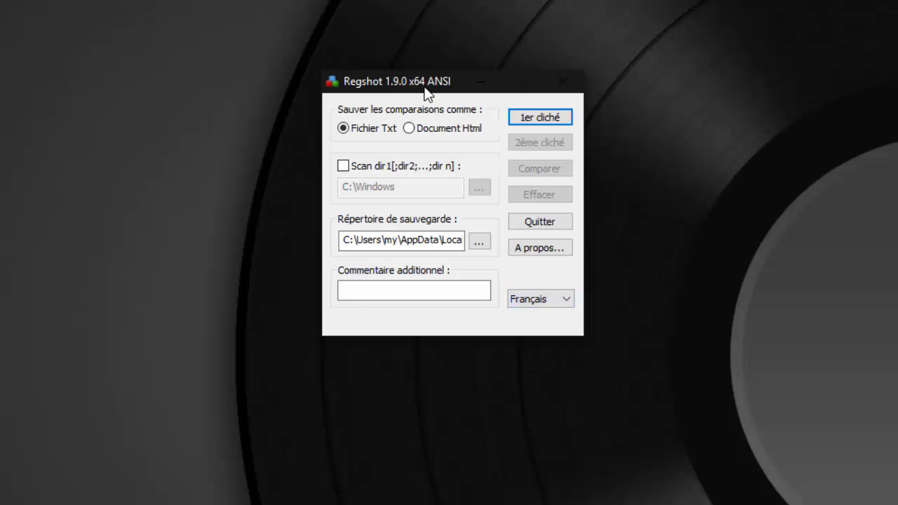
- Reposition the Regshot window and view the end of the save directory path
{"action": "left_click_drag", "start_coordinate": [437, 86], "coordinate": [604, 67]}
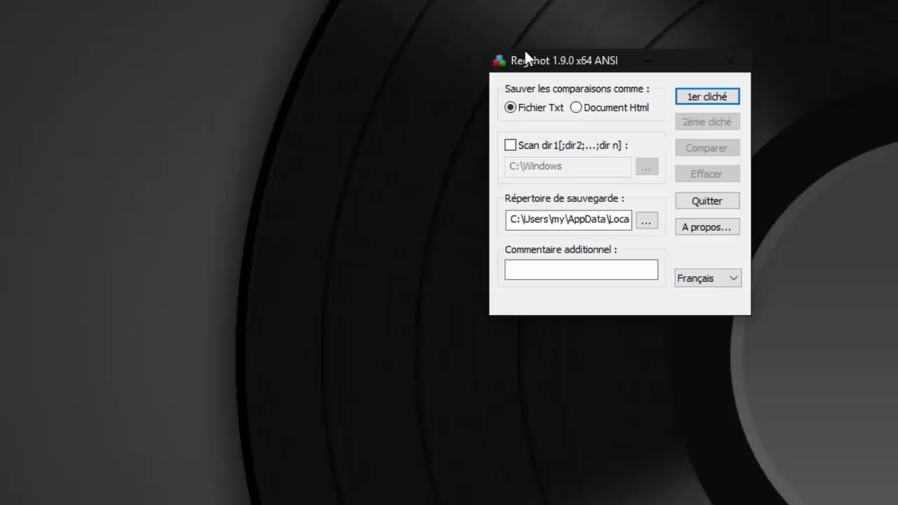
{"action": "left_click_drag", "start_coordinate": [561, 58], "coordinate": [457, 59]}
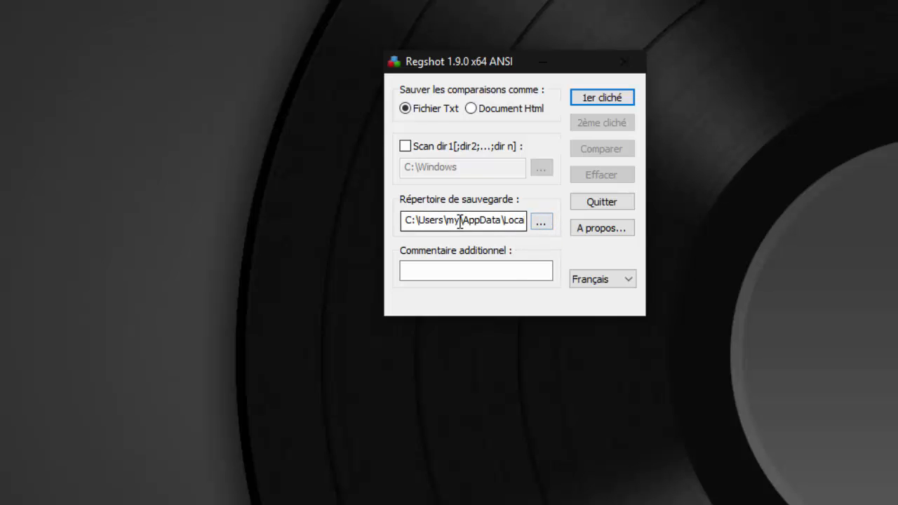
{"action": "left_click_drag", "start_coordinate": [484, 220], "coordinate": [523, 271]}
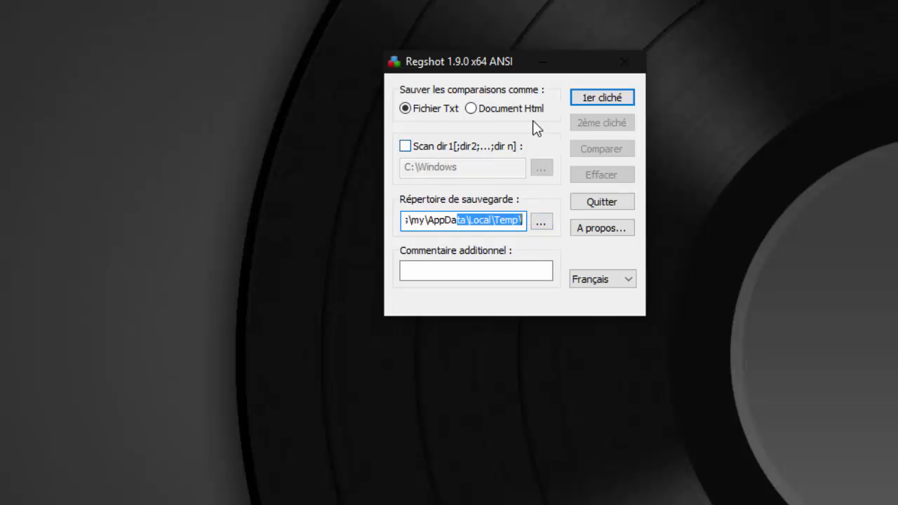
- Take the first registry snapshot with Cliché + Sauvegarde and save it on the Desktop as 1er
{"action": "left_click", "coordinate": [606, 99]}
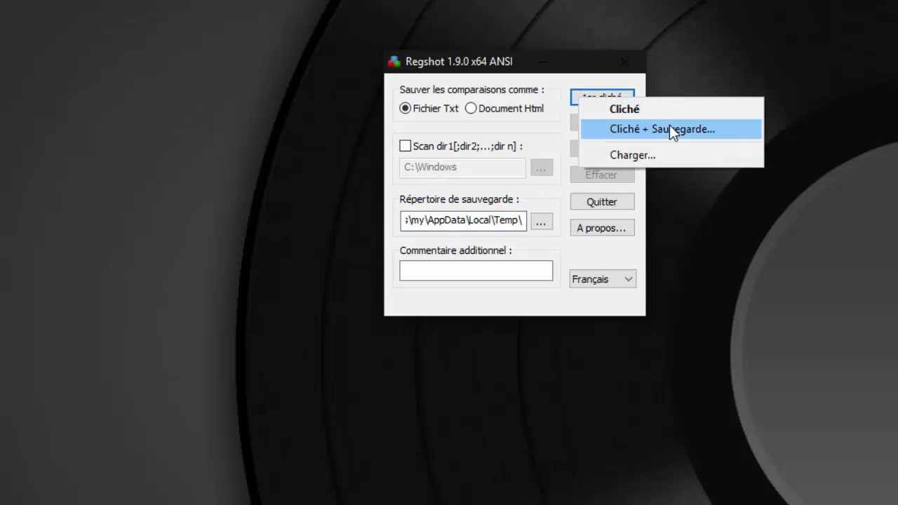
{"action": "left_click", "coordinate": [671, 129]}
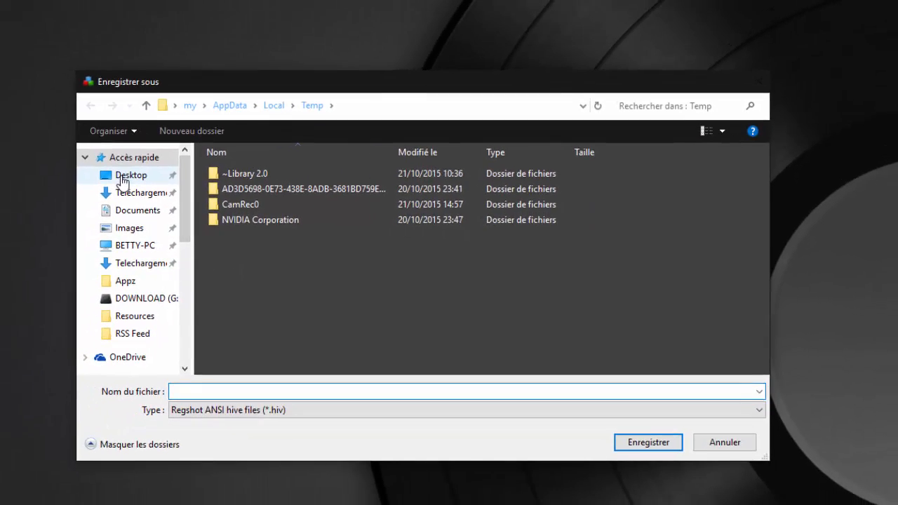
{"action": "left_click", "coordinate": [96, 176]}
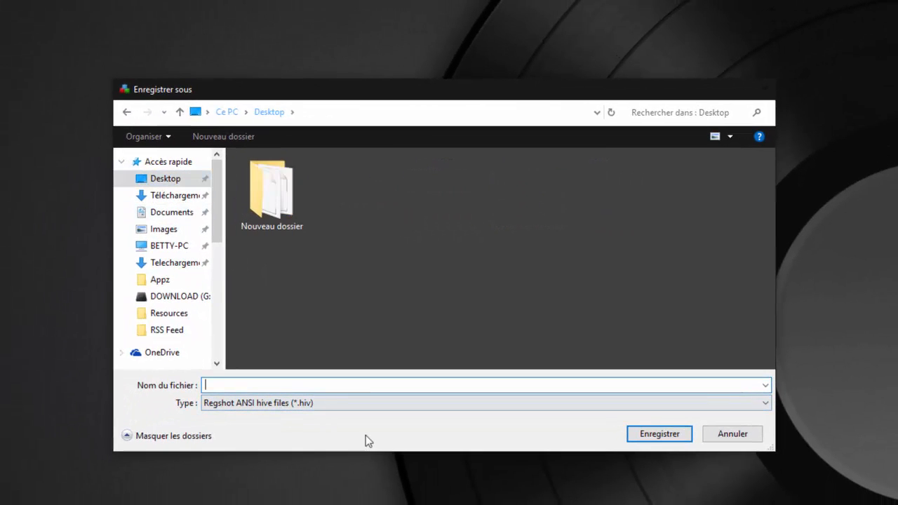
{"action": "type", "text": "1er"}
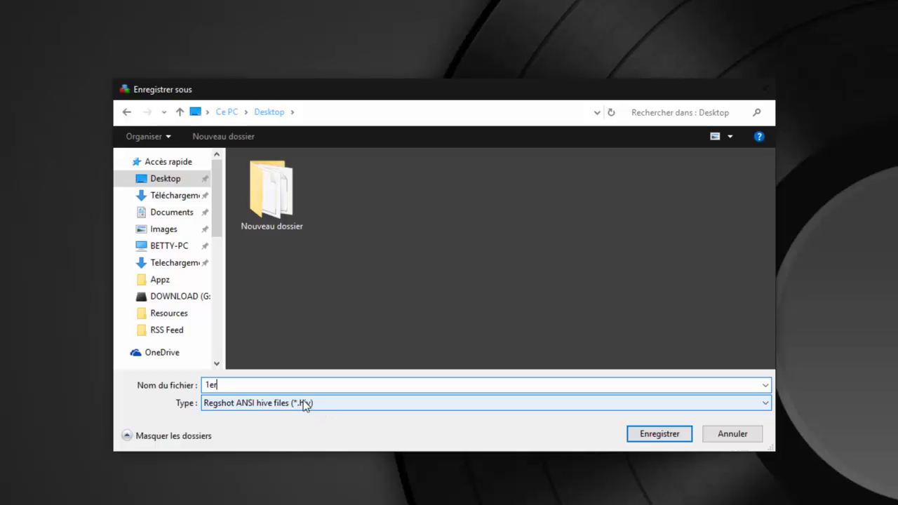
{"action": "left_click", "coordinate": [645, 429]}
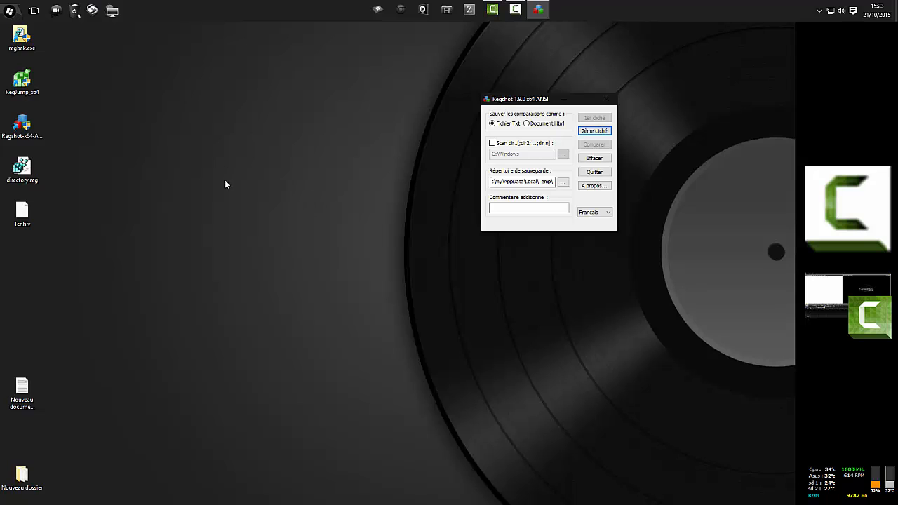
- Open the Registry Editor by running regedit
{"action": "right_click", "coordinate": [26, 170]}
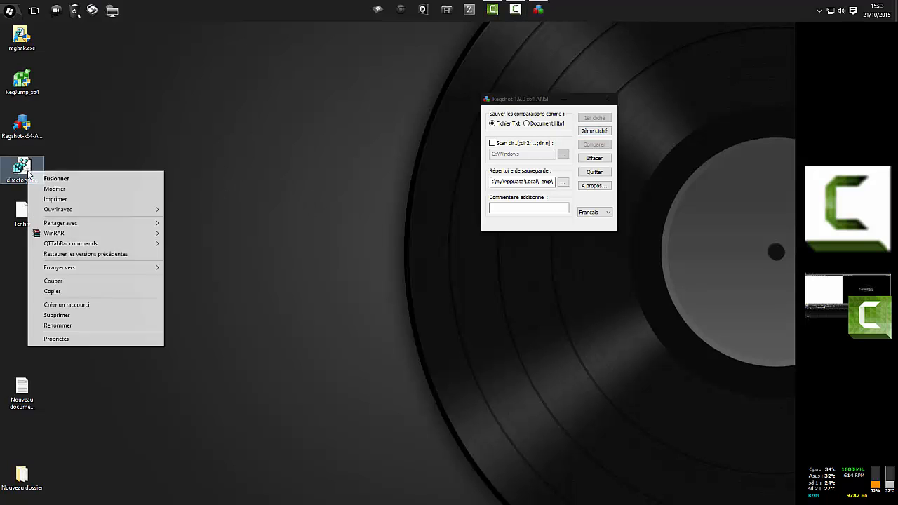
{"action": "left_click", "coordinate": [51, 150]}
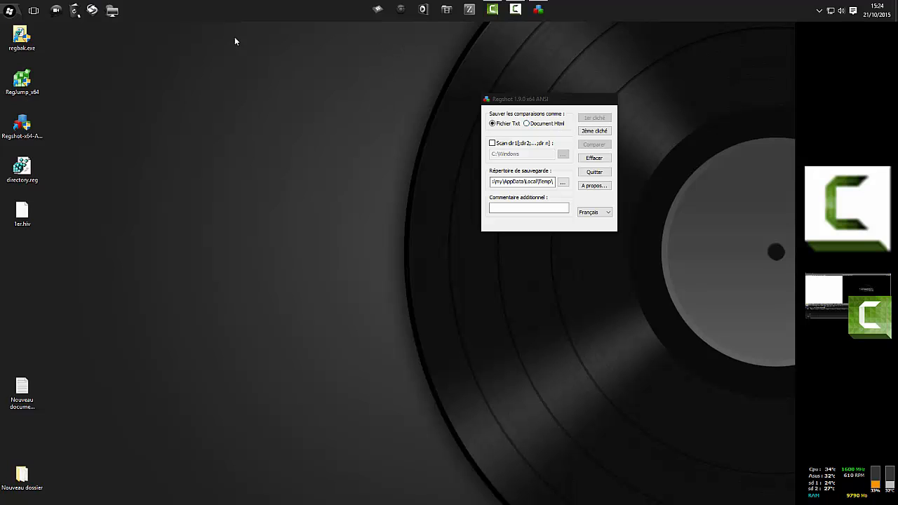
{"action": "left_click", "coordinate": [3, 5]}
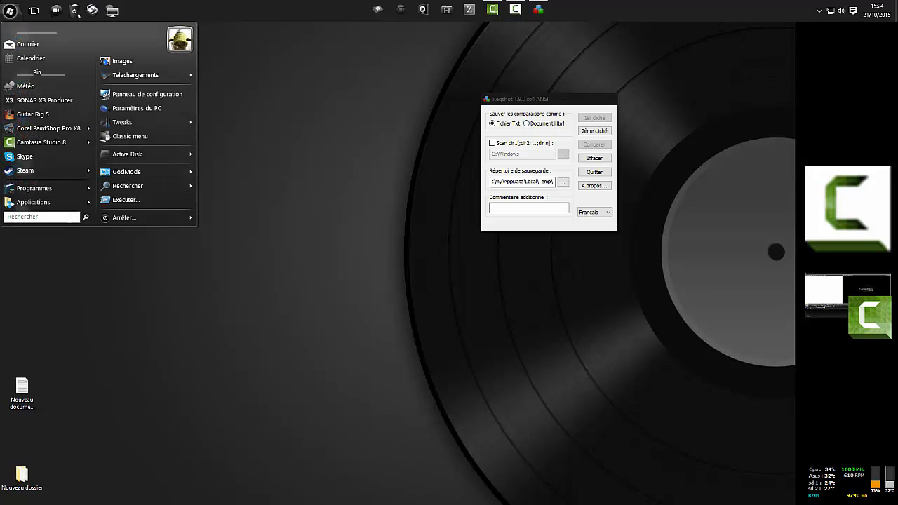
{"action": "left_click", "coordinate": [69, 219]}
{"action": "type", "text": "regedit"}
{"action": "key", "text": "Return"}
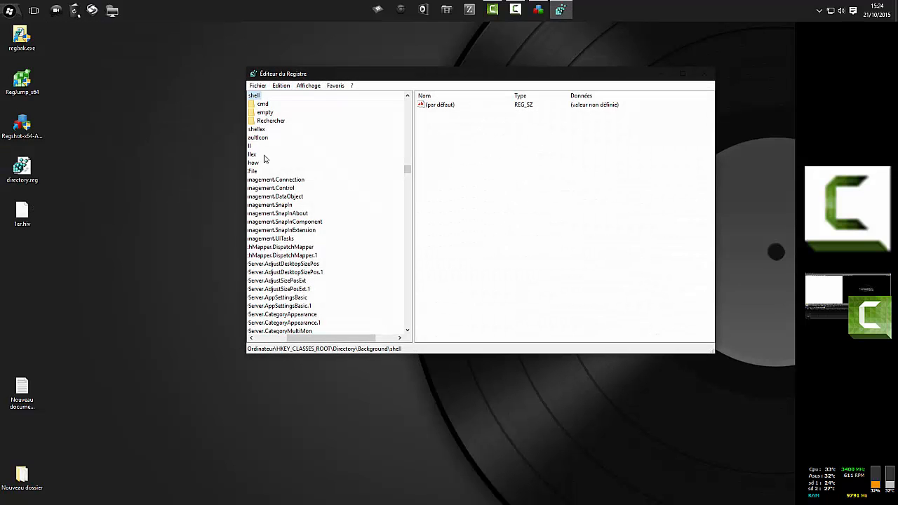
- Create a new key named pouet under HKEY_CLASSES_ROOT\Directory\Background\shell and close the Registry Editor
{"action": "left_click_drag", "start_coordinate": [332, 338], "coordinate": [302, 338]}
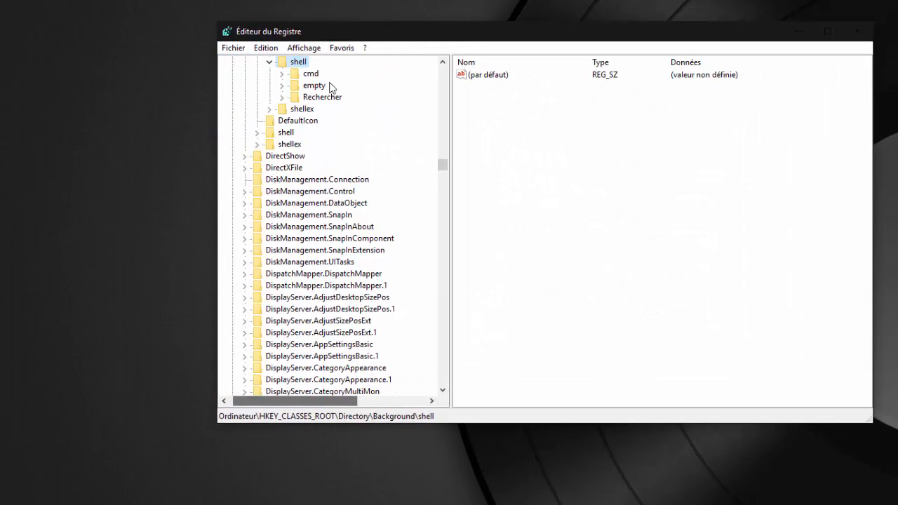
{"action": "scroll", "coordinate": [379, 134], "scroll_direction": "up", "scroll_amount": 2}
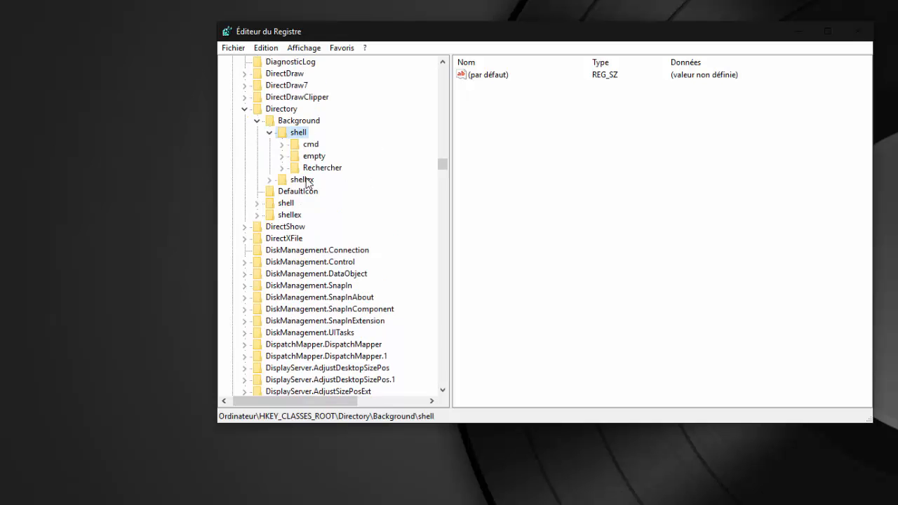
{"action": "right_click", "coordinate": [300, 132]}
{"action": "mouse_move", "coordinate": [345, 153]}
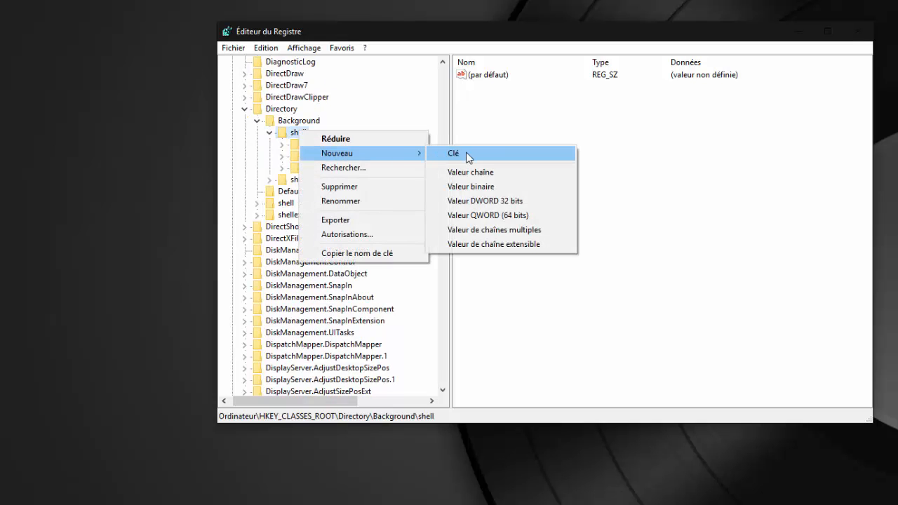
{"action": "left_click", "coordinate": [468, 154]}
{"action": "type", "text": "pouet"}
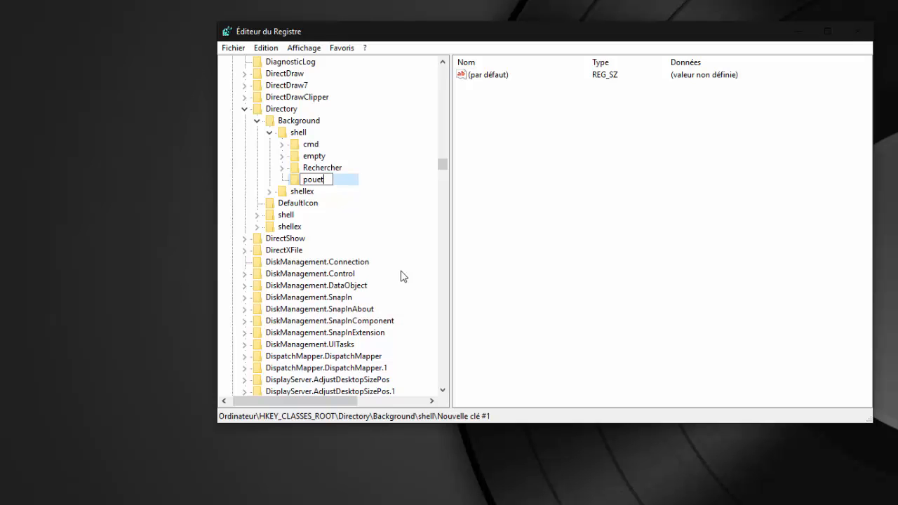
{"action": "key", "text": "Return"}
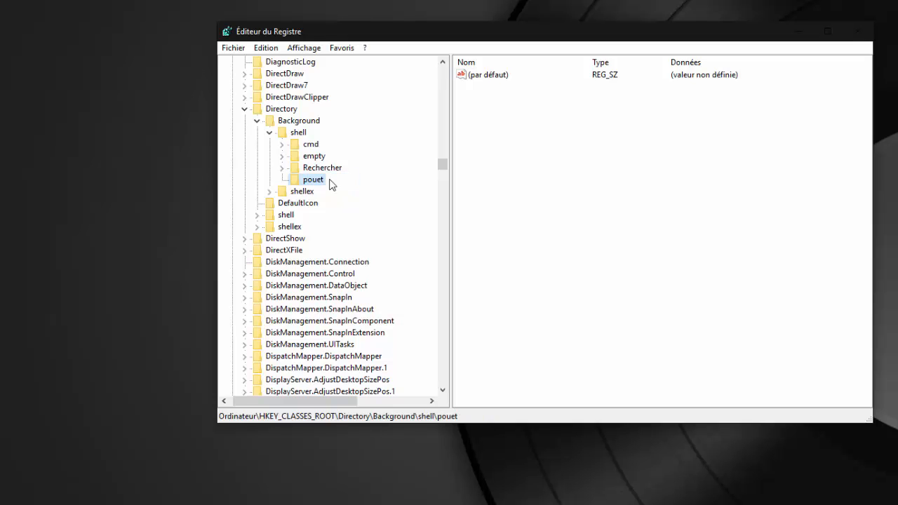
{"action": "left_click", "coordinate": [849, 32]}
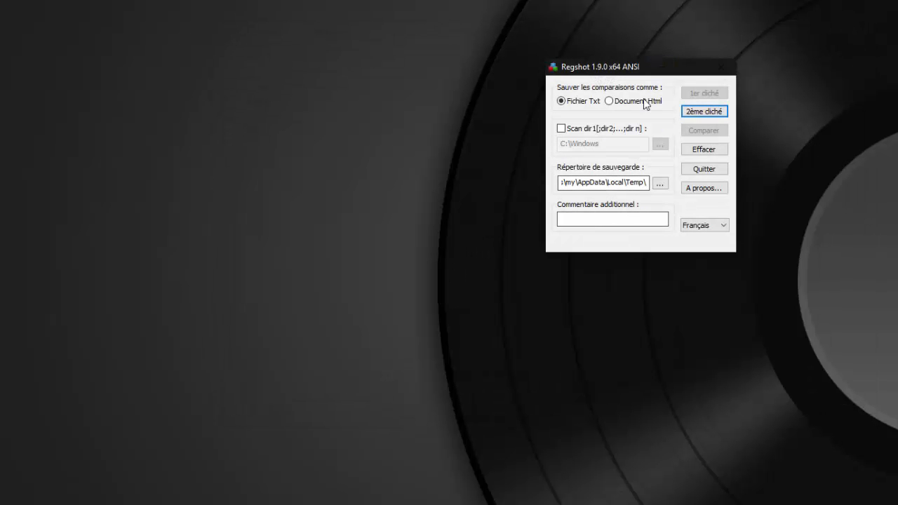
- Take the second registry snapshot in Regshot with the option to save it, storing it on the Desktop as 2eme
{"action": "left_click", "coordinate": [704, 111]}
{"action": "left_click", "coordinate": [749, 134]}
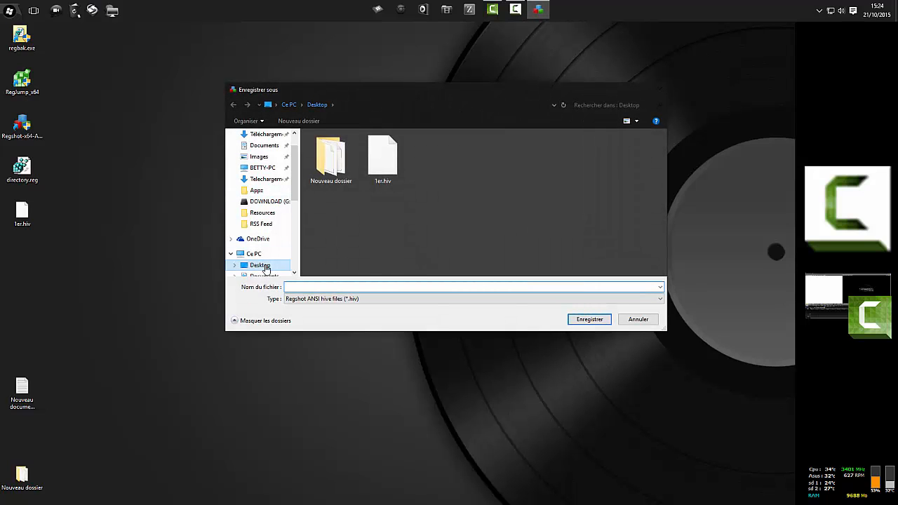
{"action": "left_click", "coordinate": [256, 267]}
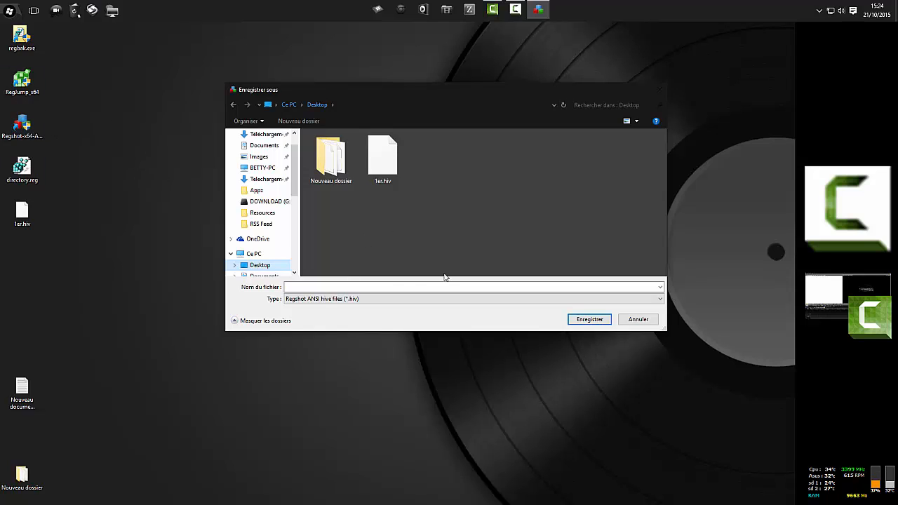
{"action": "left_click", "coordinate": [338, 287]}
{"action": "type", "text": "1"}
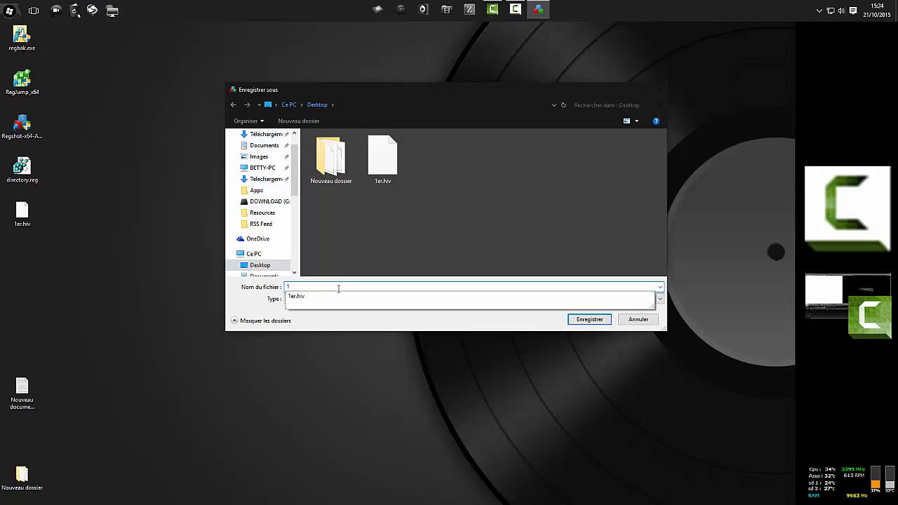
{"action": "key", "text": "BackSpace"}
{"action": "type", "text": "2eme"}
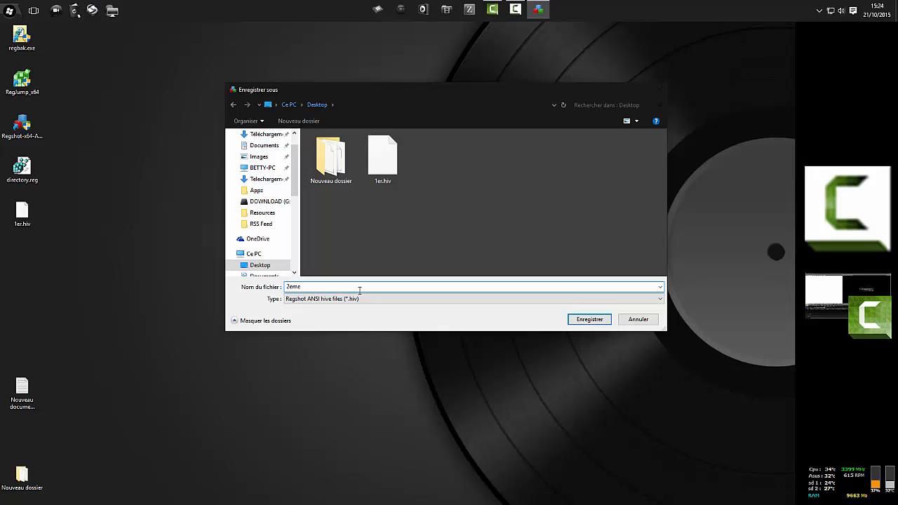
{"action": "left_click", "coordinate": [589, 320]}
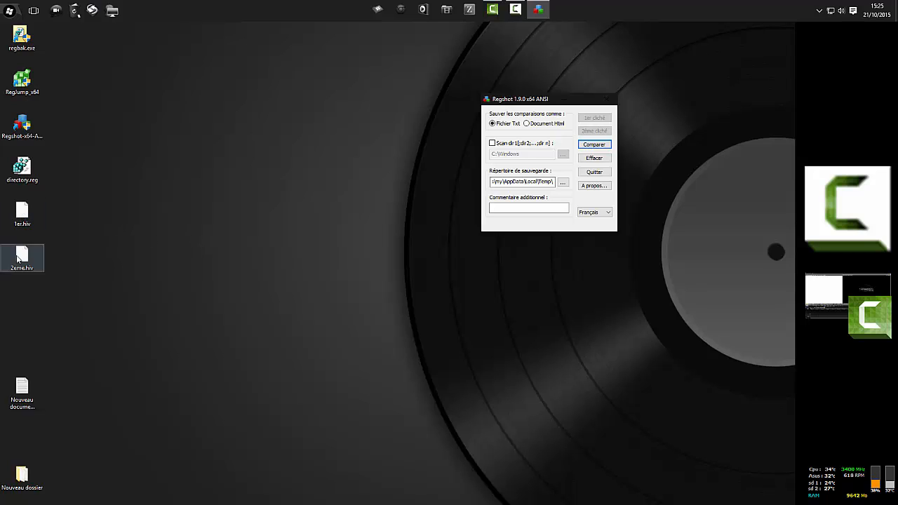
- Compare the two registry snapshots and highlight the added pouet key in the report
{"action": "left_click", "coordinate": [30, 222]}
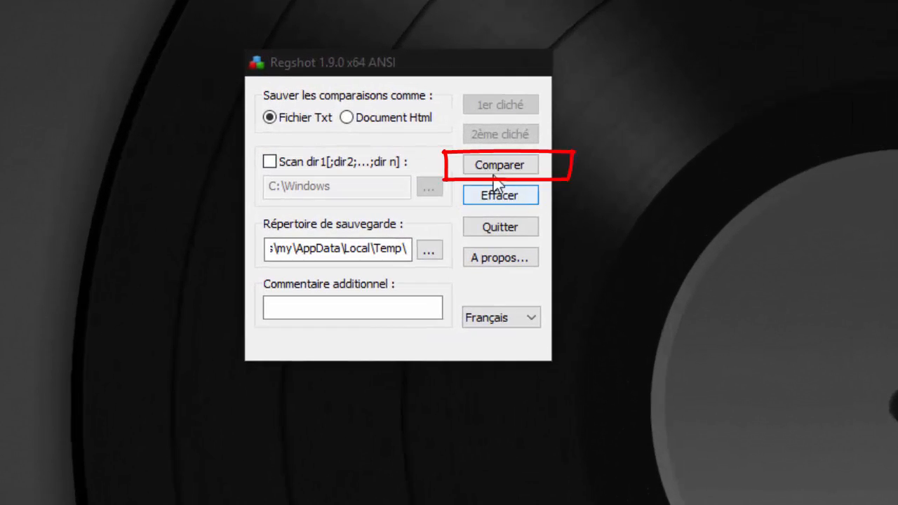
{"action": "left_click", "coordinate": [592, 145]}
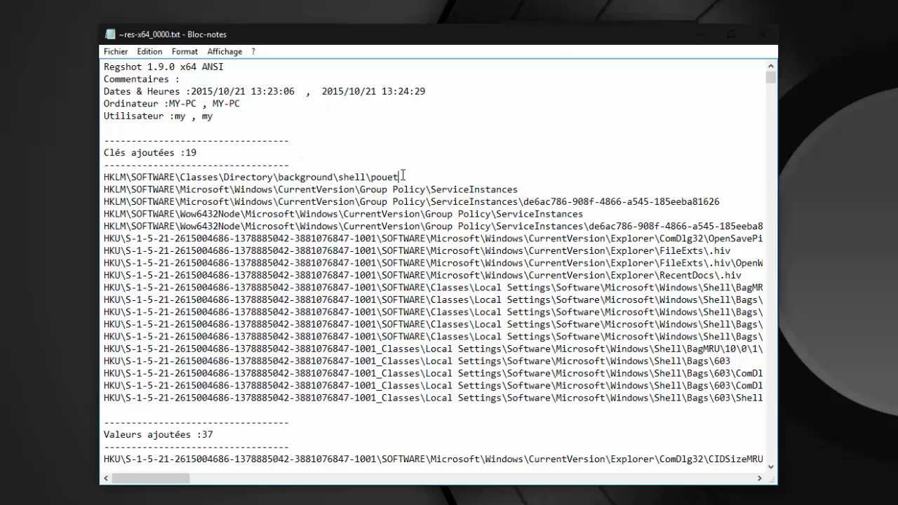
{"action": "left_click_drag", "start_coordinate": [400, 177], "coordinate": [372, 177]}
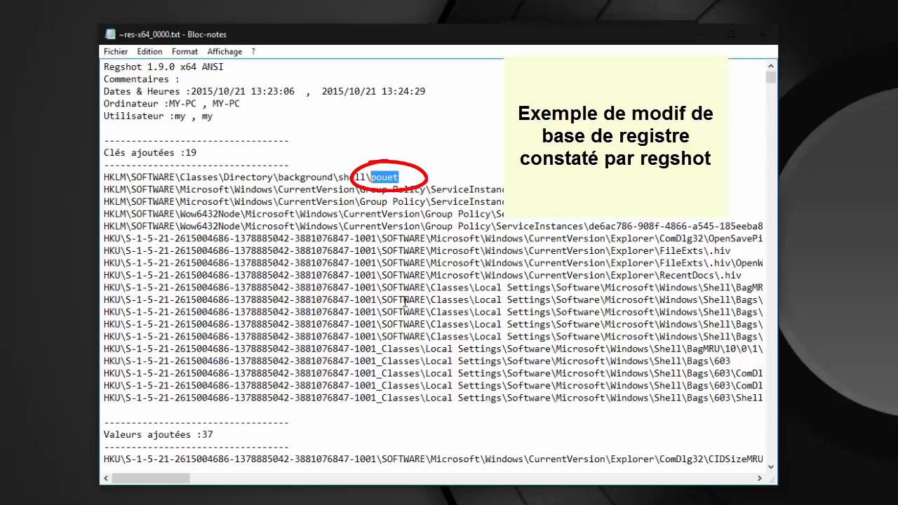
{"action": "left_click", "coordinate": [506, 226]}
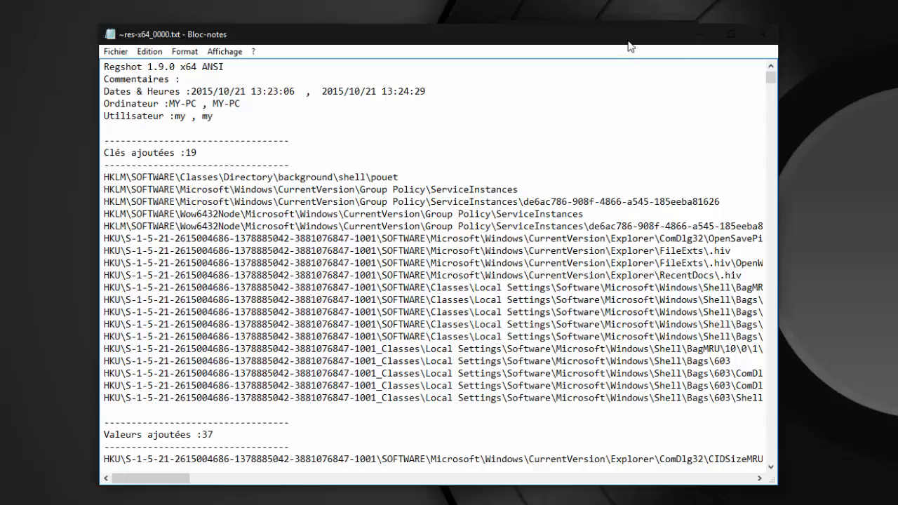
- Examine the modification count at the end of the comparison report, close the report and quit Regshot
{"action": "left_click_drag", "start_coordinate": [625, 40], "coordinate": [625, 19]}
{"action": "left_click_drag", "start_coordinate": [771, 58], "coordinate": [779, 455]}
{"action": "left_click", "coordinate": [297, 420]}
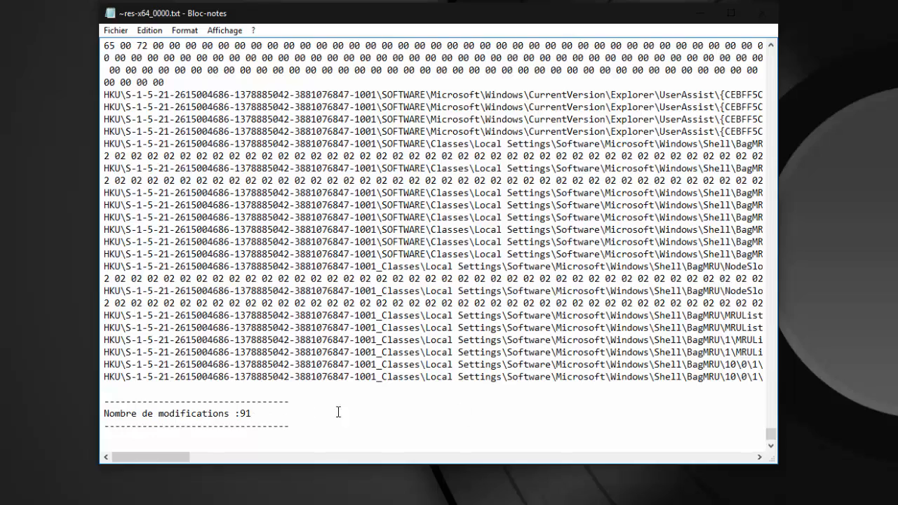
{"action": "scroll", "coordinate": [355, 411], "scroll_direction": "up", "scroll_amount": 9}
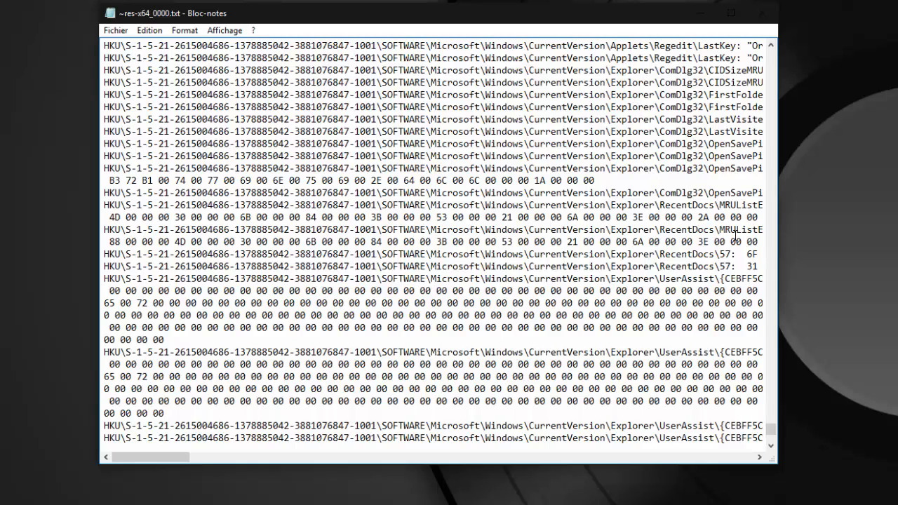
{"action": "left_click", "coordinate": [762, 13]}
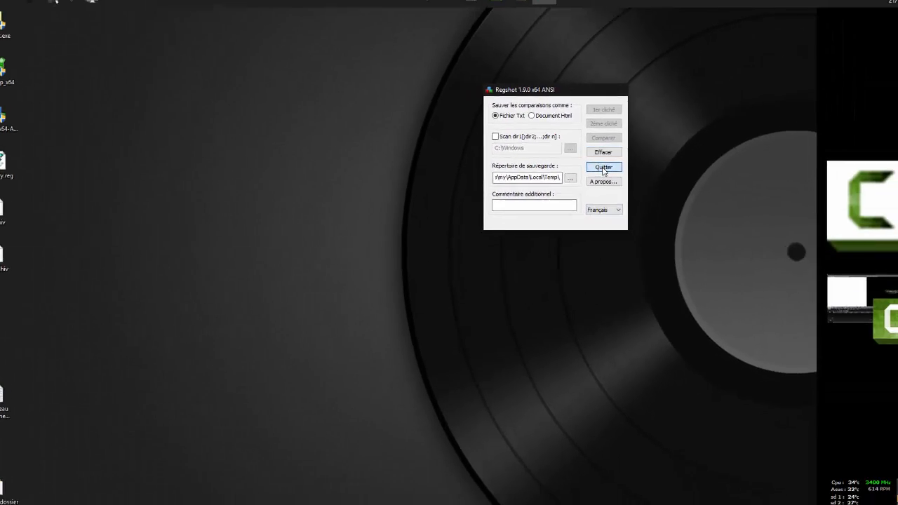
{"action": "left_click", "coordinate": [604, 168]}
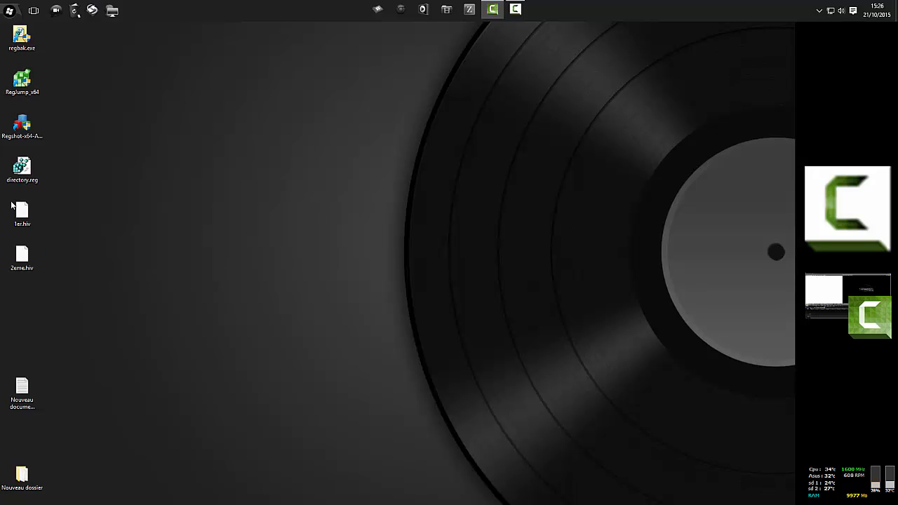
{"action": "left_click", "coordinate": [21, 128]}
{"action": "left_click", "coordinate": [99, 141]}
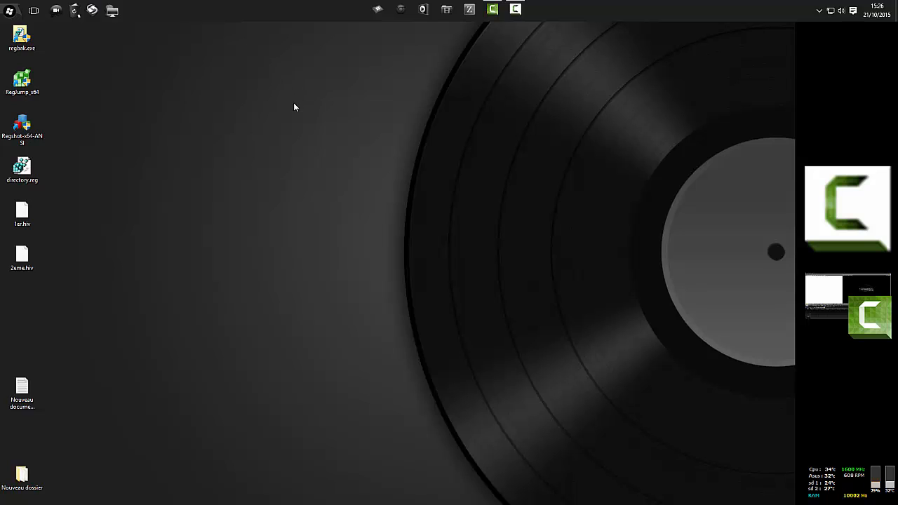
- Search the computer for "registry" and dismiss the results
{"action": "left_click", "coordinate": [9, 10]}
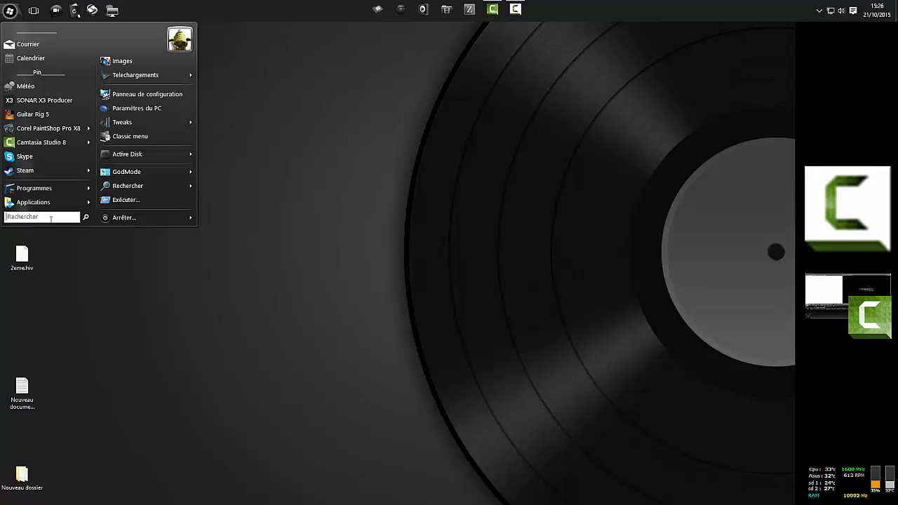
{"action": "type", "text": "regi"}
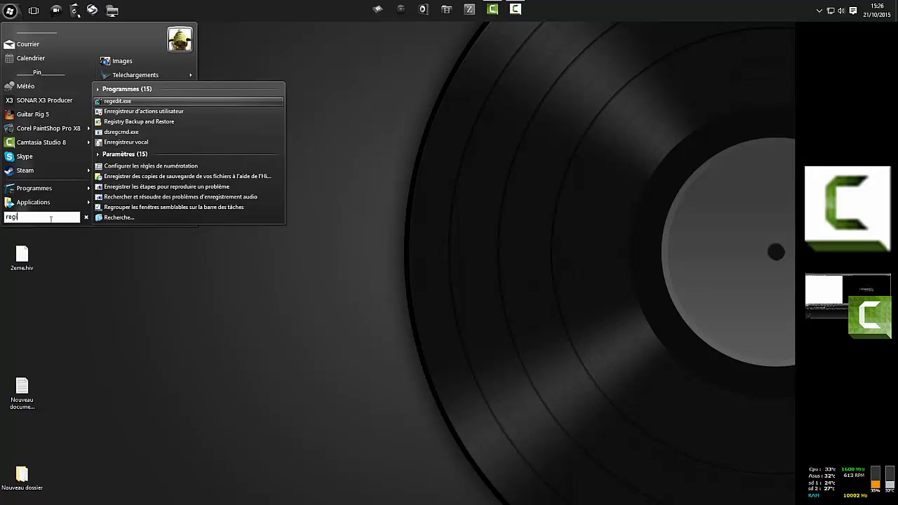
{"action": "type", "text": "stry"}
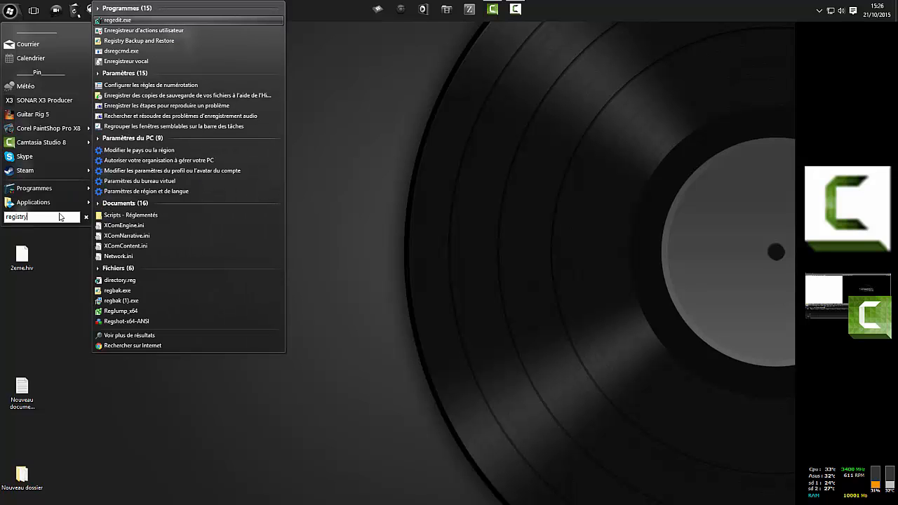
{"action": "left_click", "coordinate": [521, 268]}
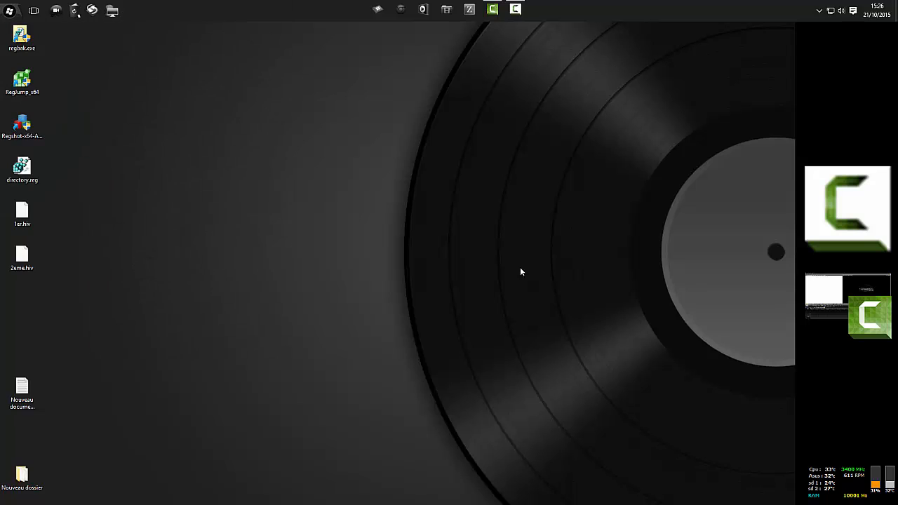
- Launch RegJump from the desktop, jump to the Uninstall registry key and bring its tree entry into view
{"action": "double_click", "coordinate": [20, 85]}
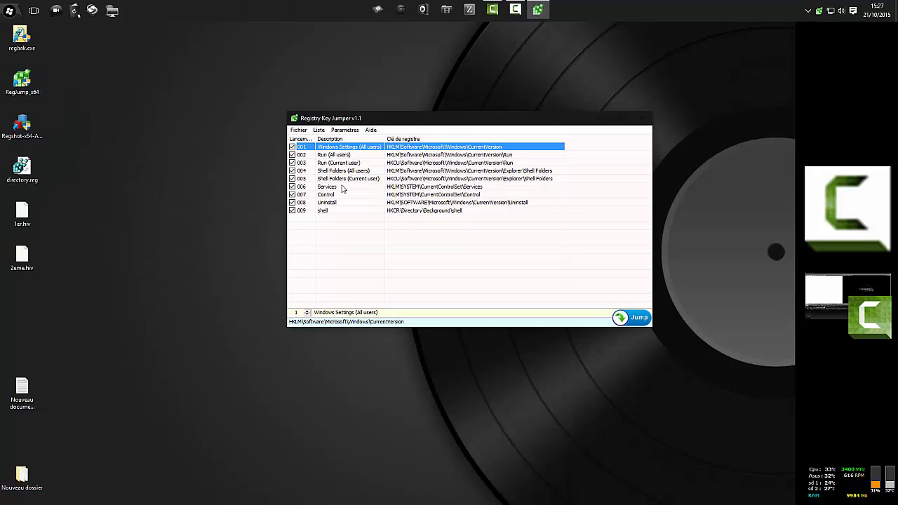
{"action": "left_click", "coordinate": [339, 203]}
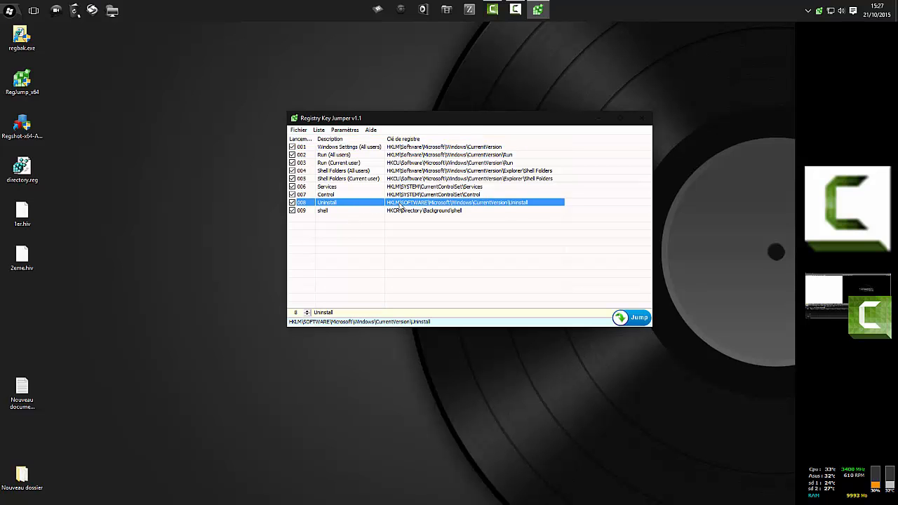
{"action": "double_click", "coordinate": [401, 203]}
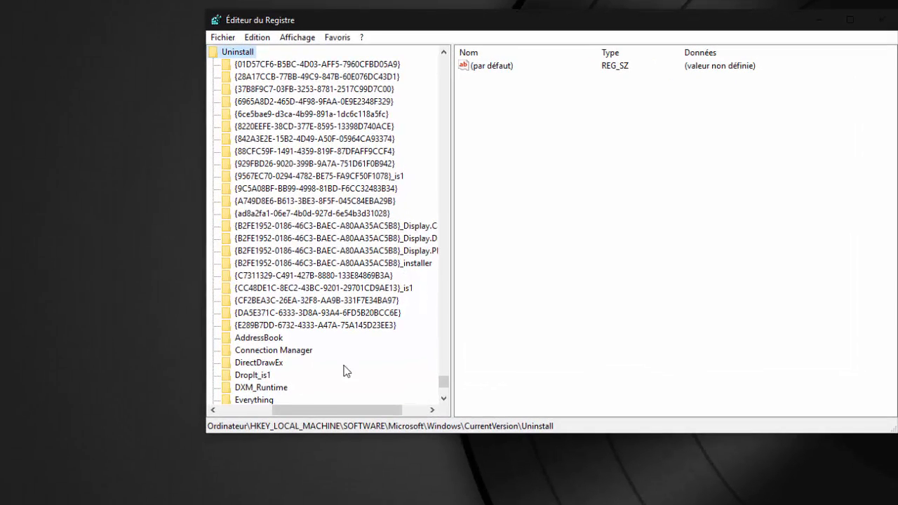
{"action": "left_click_drag", "start_coordinate": [336, 412], "coordinate": [311, 411]}
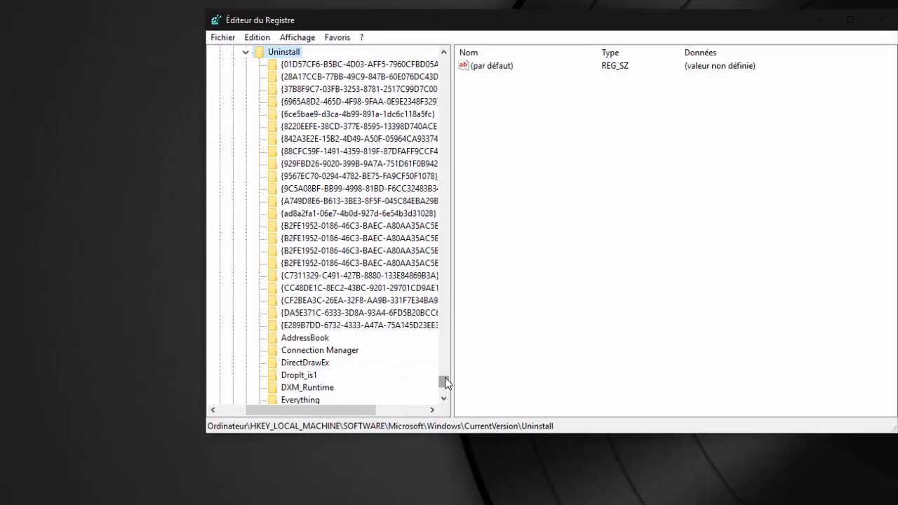
{"action": "left_click_drag", "start_coordinate": [445, 379], "coordinate": [440, 371]}
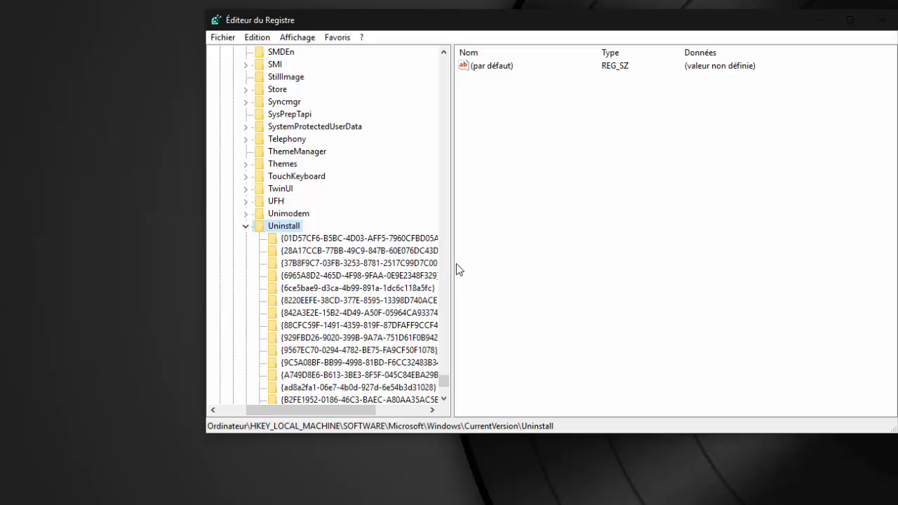
- Open the Control Panel's list of installed programs and select Adobe Acrobat Reader DC - Français
{"action": "key", "text": "super"}
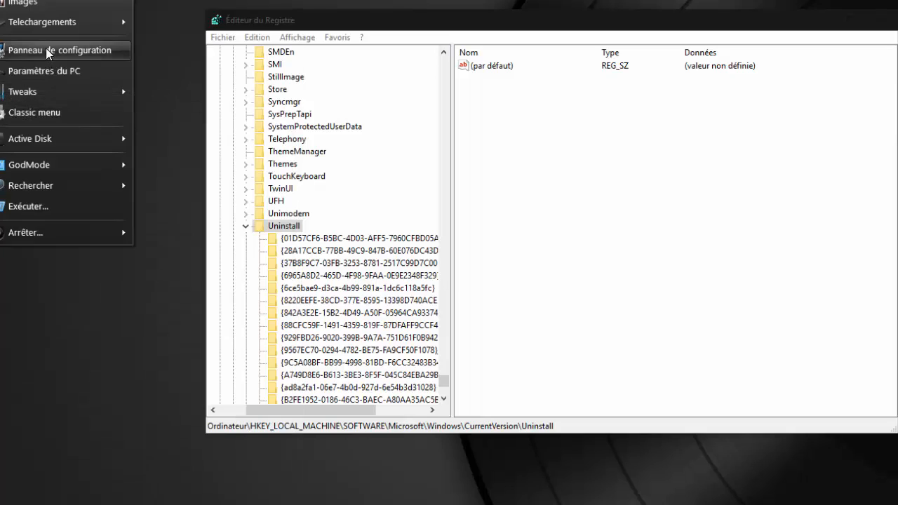
{"action": "left_click", "coordinate": [46, 49]}
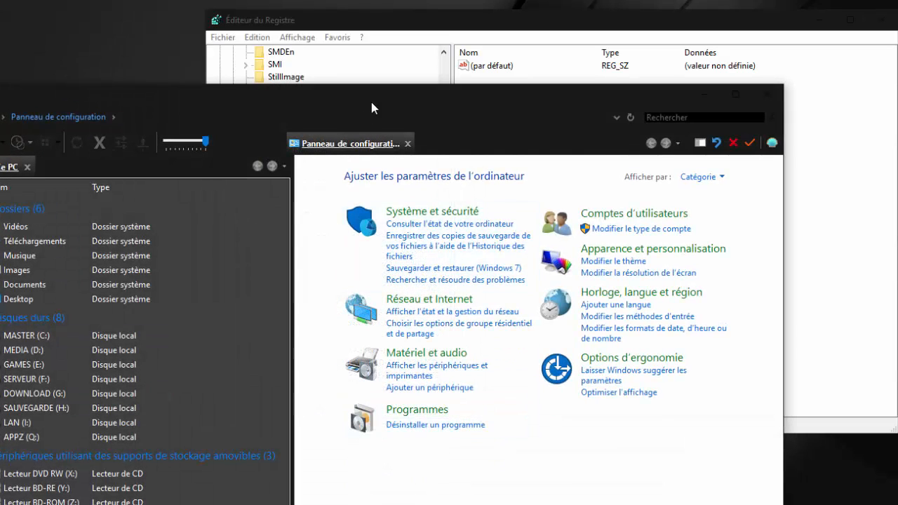
{"action": "left_click_drag", "start_coordinate": [372, 101], "coordinate": [523, 0]}
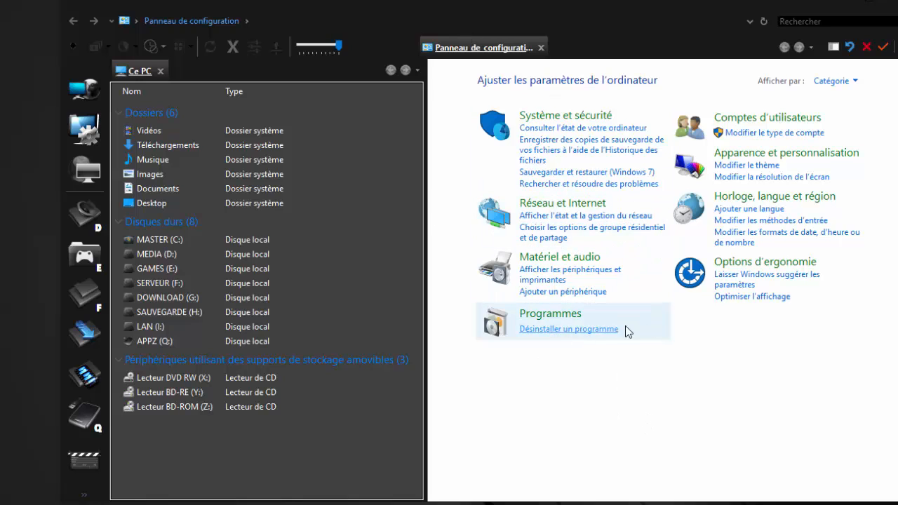
{"action": "left_click", "coordinate": [565, 329]}
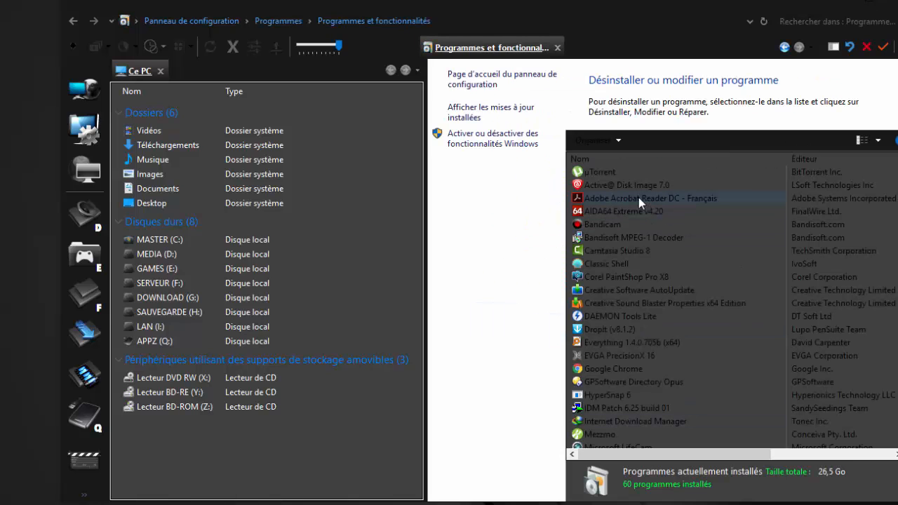
{"action": "left_click", "coordinate": [638, 199]}
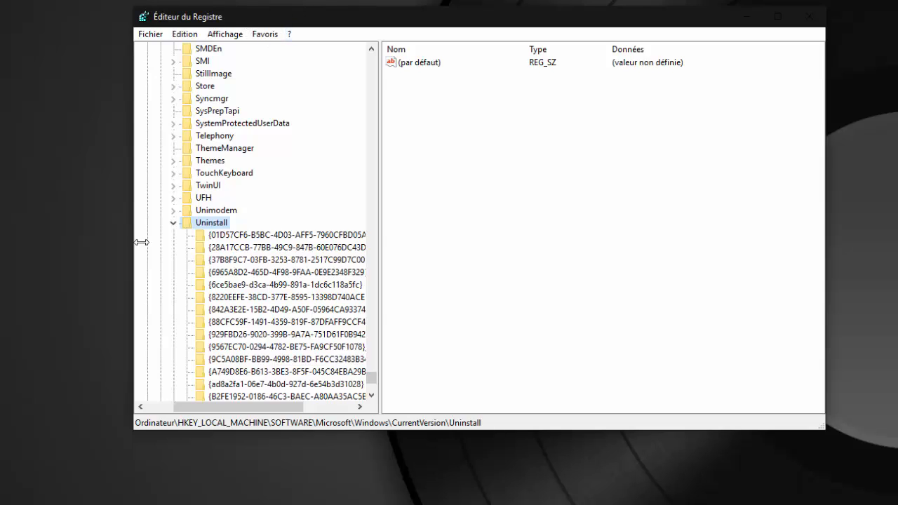
- Examine the values stored in the first four program subkeys under Uninstall, finishing on the first one
{"action": "left_click", "coordinate": [223, 236]}
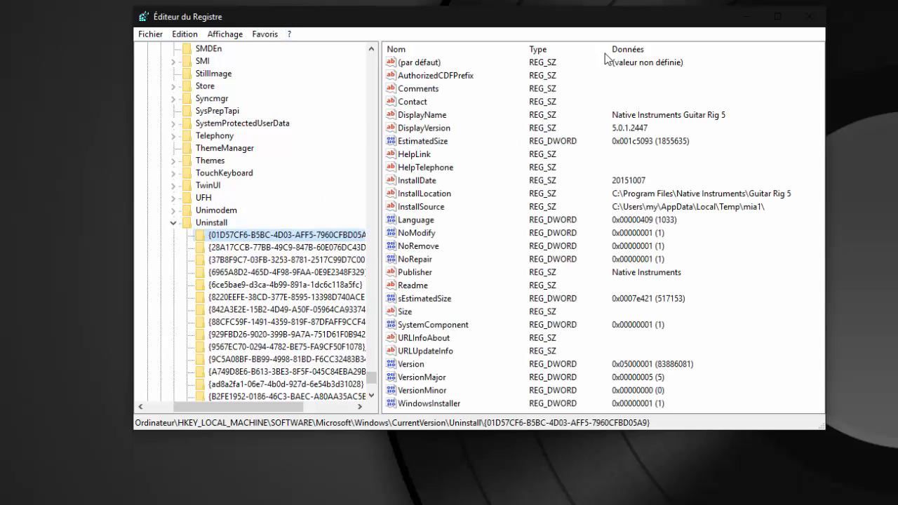
{"action": "left_click", "coordinate": [257, 247]}
{"action": "left_click", "coordinate": [262, 261]}
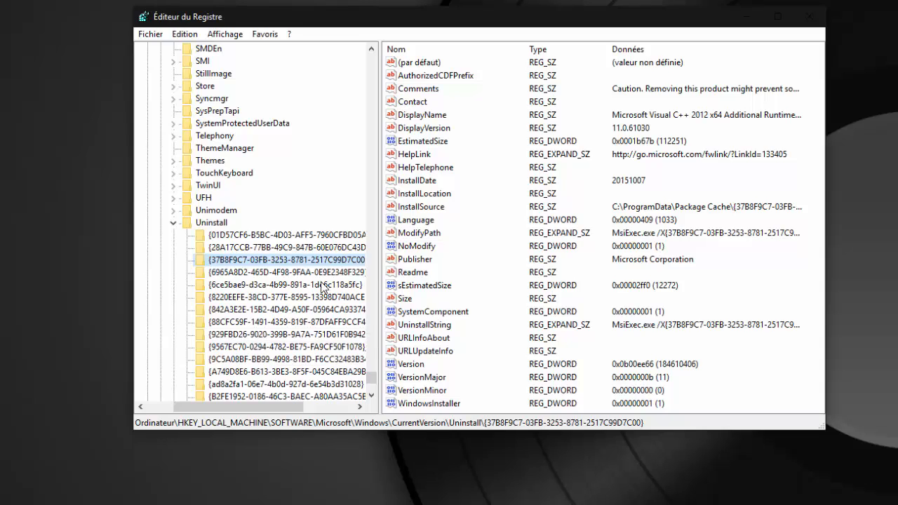
{"action": "left_click", "coordinate": [317, 272]}
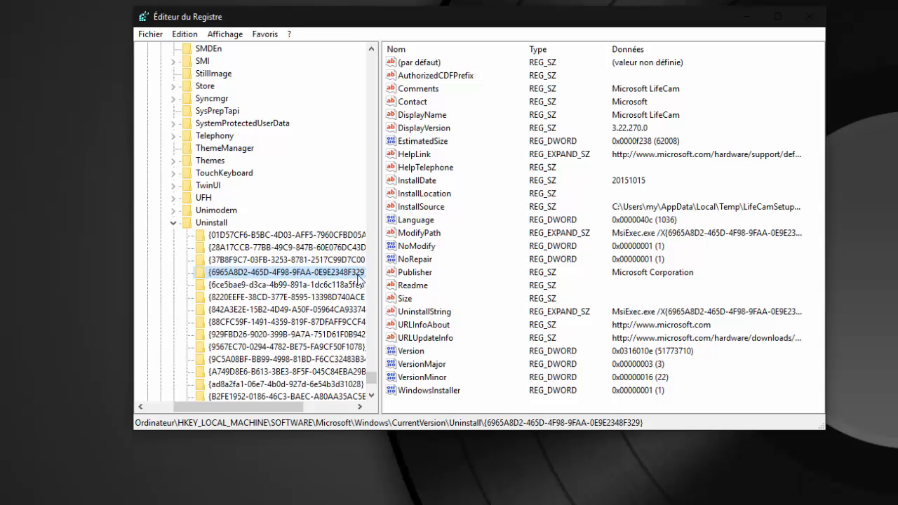
{"action": "left_click", "coordinate": [313, 247]}
{"action": "left_click", "coordinate": [309, 234]}
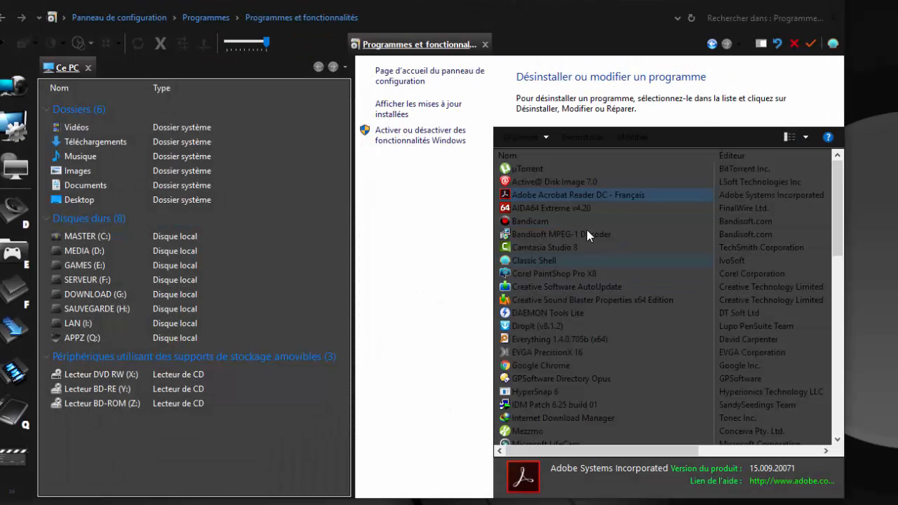
- Select Camtasia Studio 8 in the installed programs list and return to the Uninstall key in the Registry Editor
{"action": "left_click", "coordinate": [526, 249]}
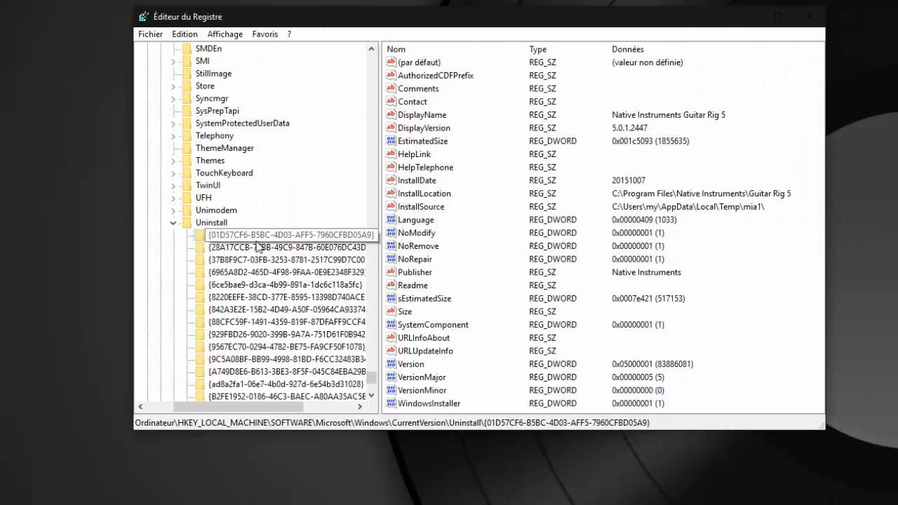
{"action": "right_click", "coordinate": [257, 242]}
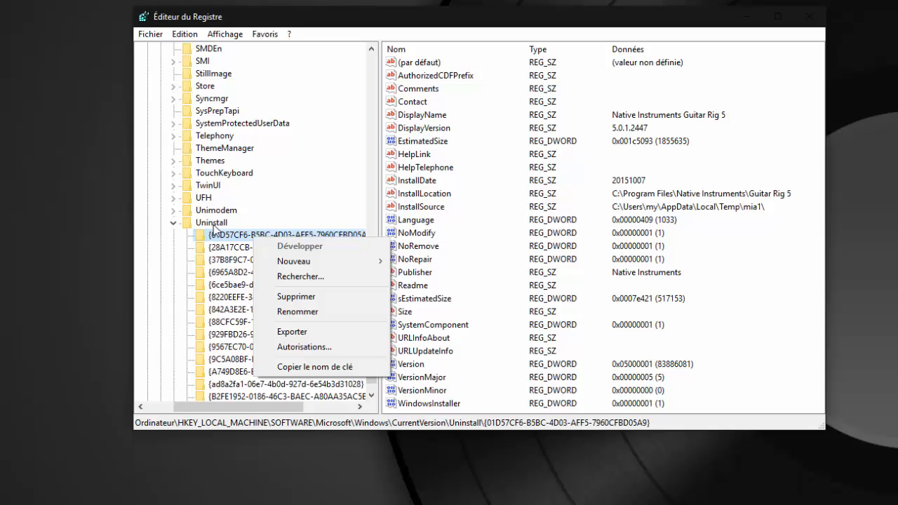
{"action": "left_click", "coordinate": [214, 224]}
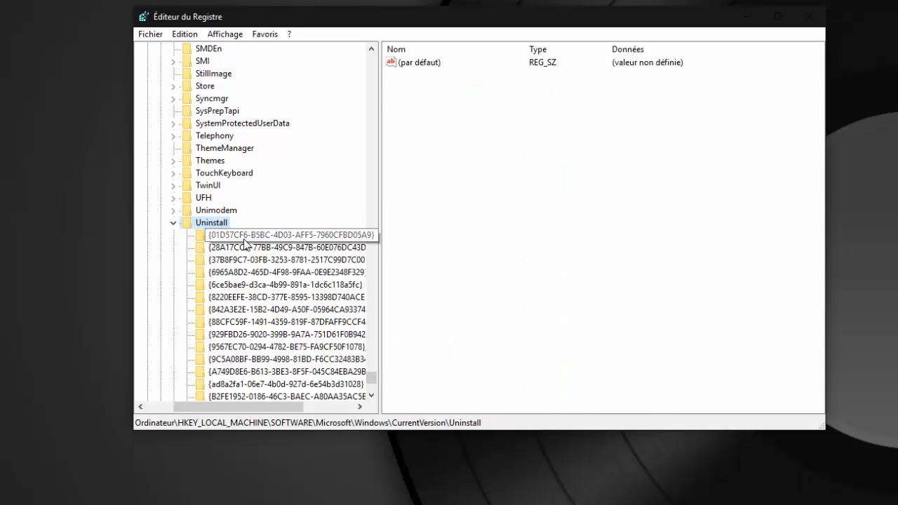
- Examine the values of various program subkeys under Uninstall, including the NVIDIA Display.PhysX entry, finishing on {ad8a2fa1-06e7-4b0d-927d-6e54b3d31028}
{"action": "left_click", "coordinate": [244, 237]}
{"action": "left_click", "coordinate": [247, 247]}
{"action": "left_click", "coordinate": [267, 284]}
{"action": "left_click", "coordinate": [269, 335]}
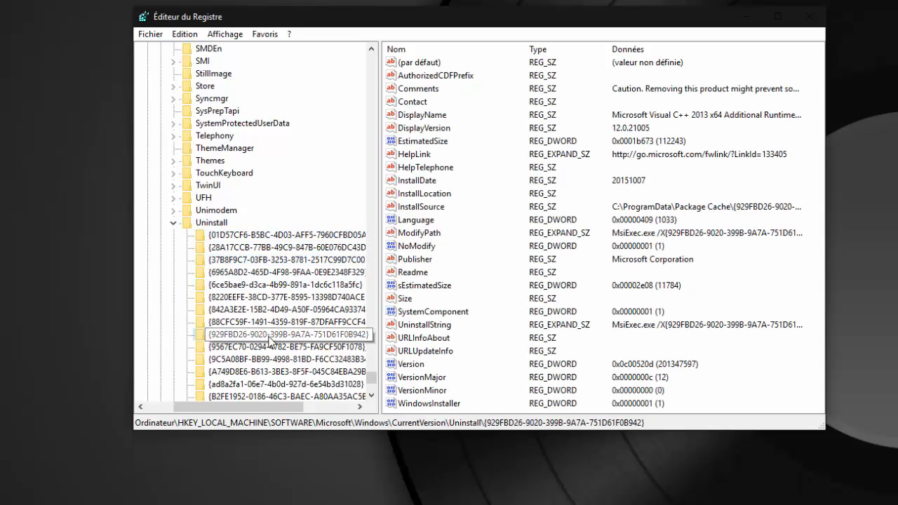
{"action": "left_click", "coordinate": [270, 359]}
{"action": "scroll", "coordinate": [280, 358], "scroll_direction": "down", "scroll_amount": 2}
{"action": "left_click", "coordinate": [313, 346]}
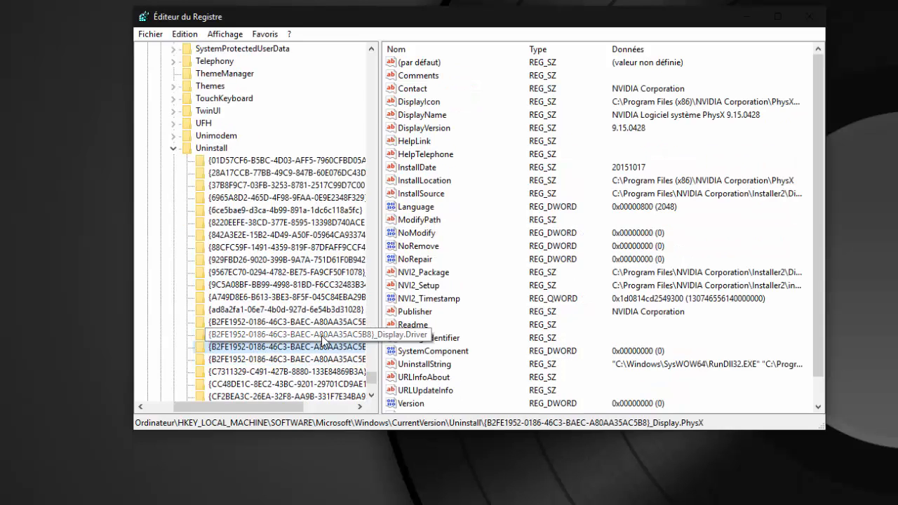
{"action": "scroll", "coordinate": [321, 336], "scroll_direction": "down", "scroll_amount": 3}
{"action": "left_click", "coordinate": [281, 335]}
{"action": "left_click", "coordinate": [316, 198]}
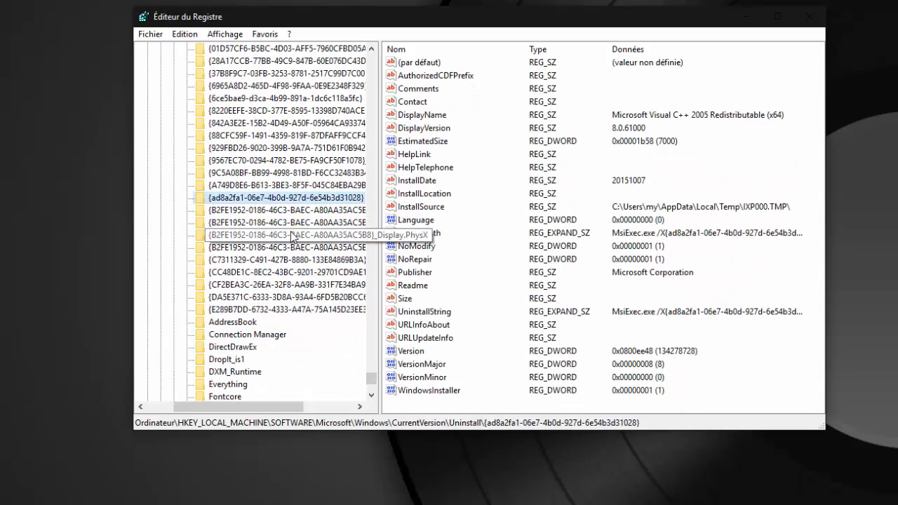
- Open the {6ce5bae9-d3ca-4b99-891a-1dc6c118a5fc} subkey under Uninstall and select its DisplayName value
{"action": "scroll", "coordinate": [292, 238], "scroll_direction": "up", "scroll_amount": 2}
{"action": "left_click", "coordinate": [292, 210]}
{"action": "left_click", "coordinate": [307, 174]}
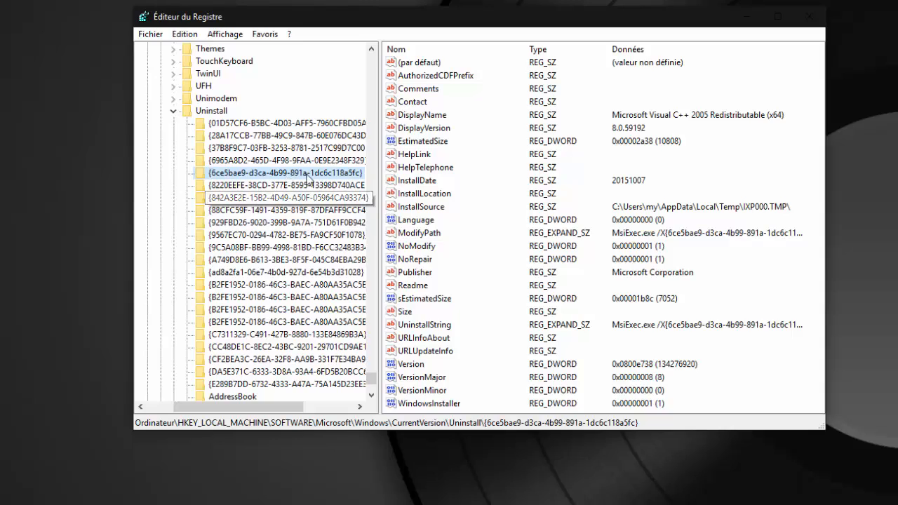
{"action": "left_click", "coordinate": [449, 115]}
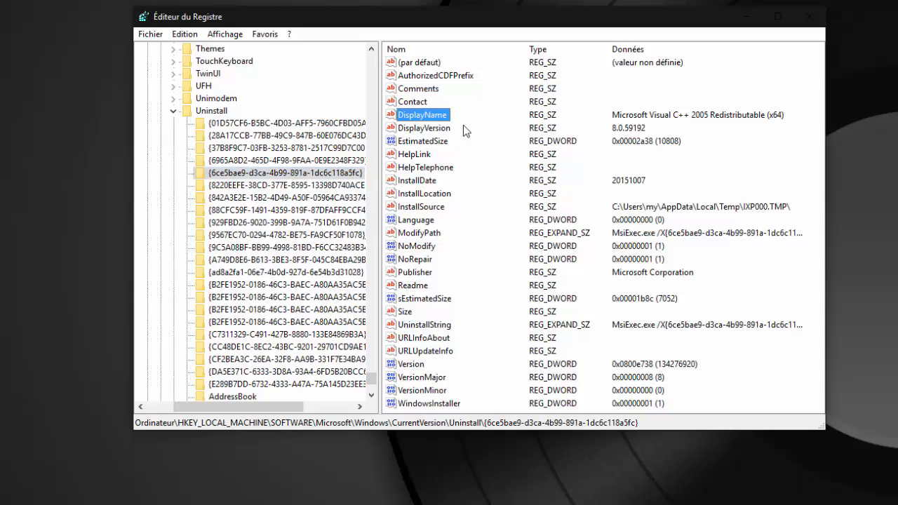
- Find the Microsoft Visual C++ 2005 Redistributable entry in the Control Panel's installed programs list and select it
{"action": "left_click", "coordinate": [620, 118]}
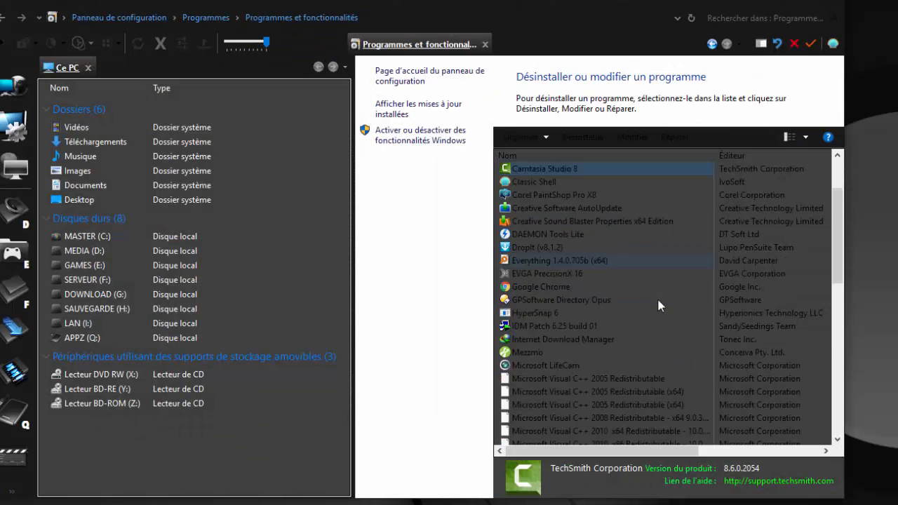
{"action": "scroll", "coordinate": [659, 301], "scroll_direction": "down", "scroll_amount": 5}
{"action": "left_click", "coordinate": [607, 181]}
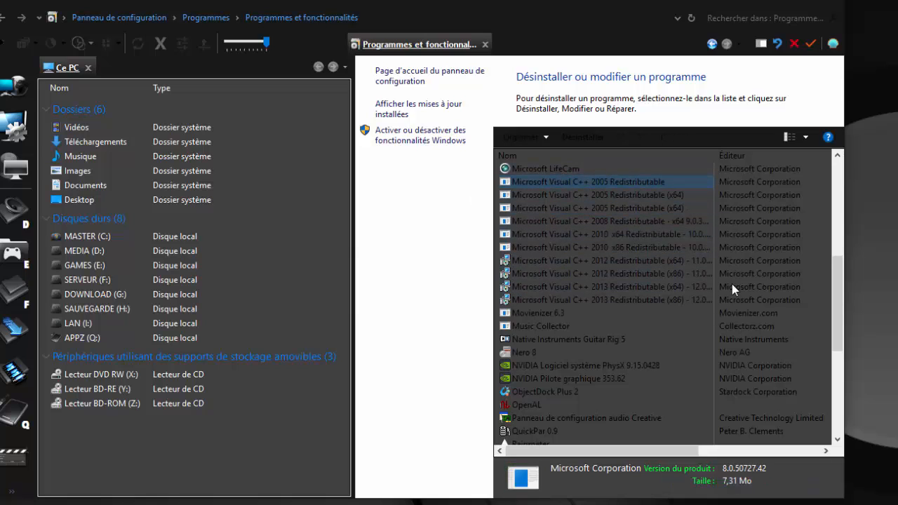
- Switch back to the Registry Editor and view the Uninstall key and its {929FBD26-9020-399B-9A7A-751D61F0B942} subkey
{"action": "key", "text": "alt+Tab"}
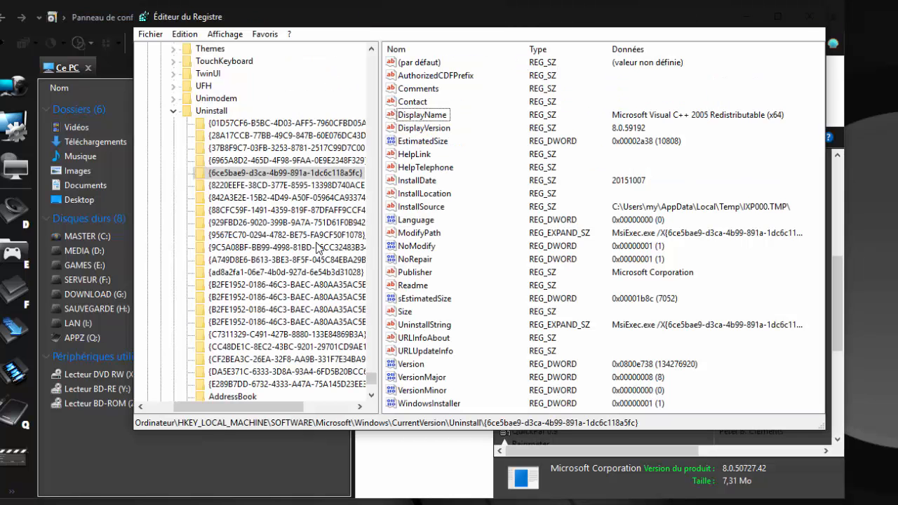
{"action": "left_click", "coordinate": [208, 112]}
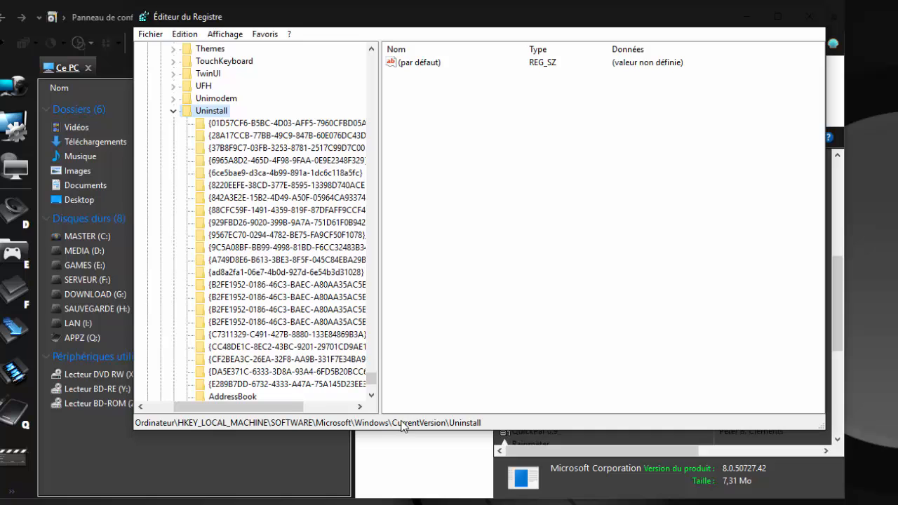
{"action": "left_click", "coordinate": [274, 222]}
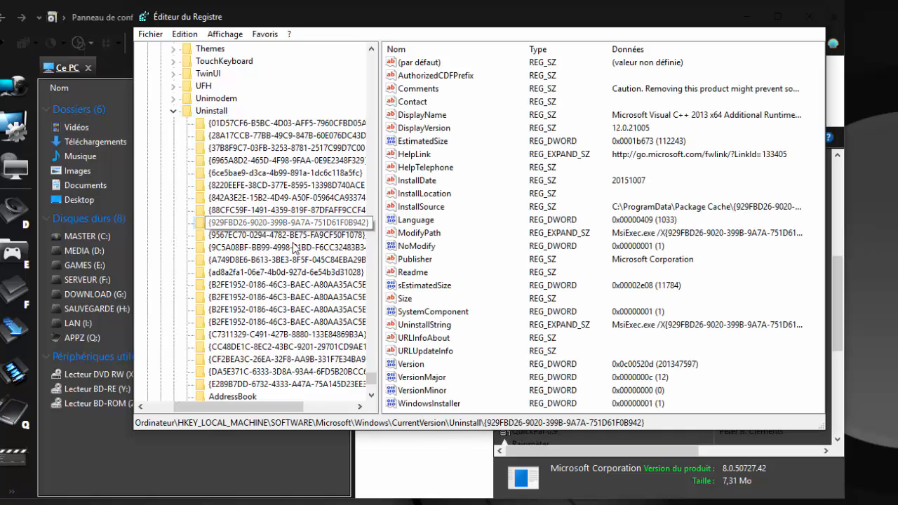
- Close the Registry Editor, the installed programs window and Registry Key Jumper
{"action": "left_click", "coordinate": [809, 16]}
{"action": "left_click", "coordinate": [826, 2]}
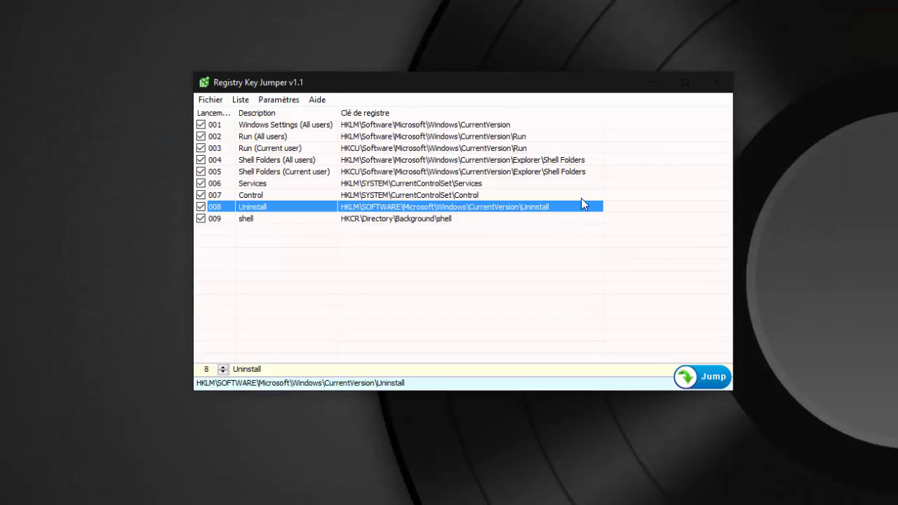
{"action": "left_click", "coordinate": [717, 84]}
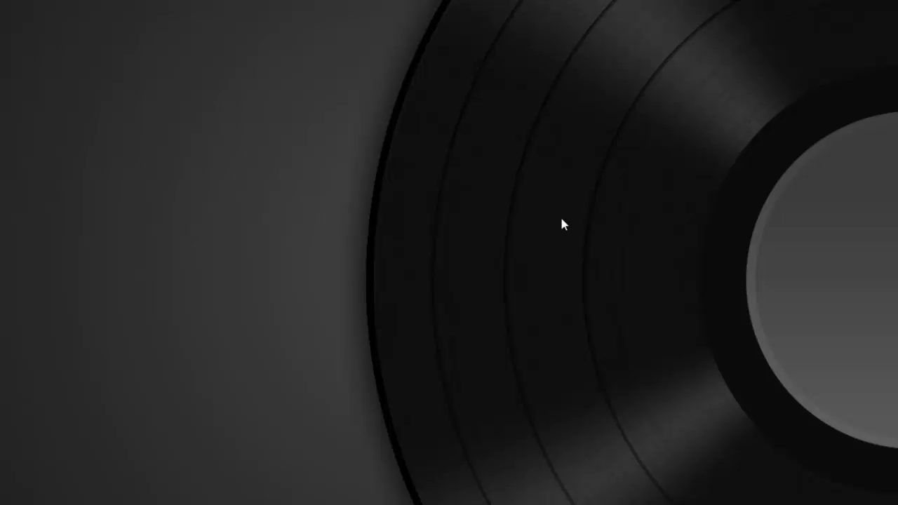